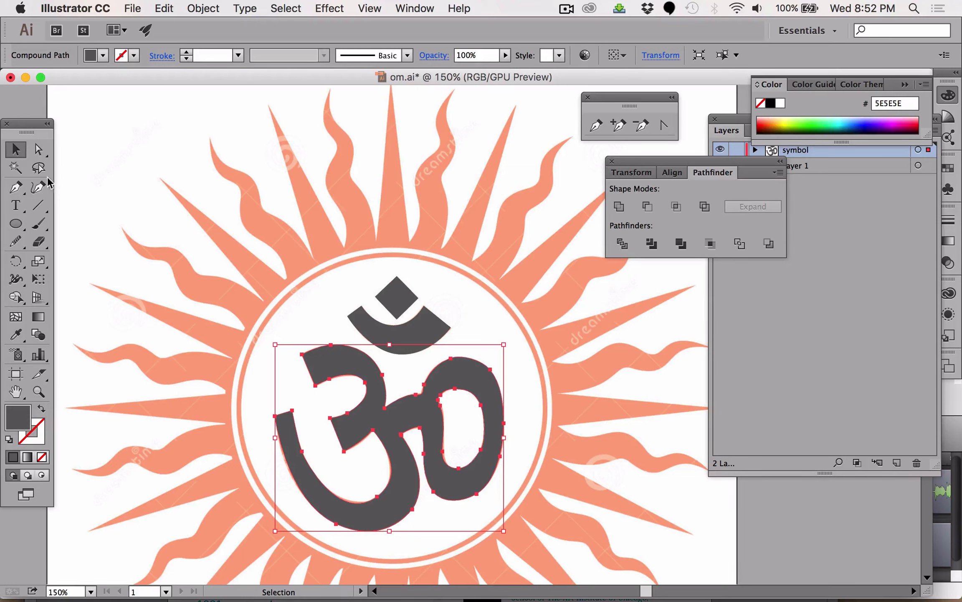
# Trace the straight ray left of the topmost one as a closed triangle with the Pen tool, adjusting its lower corner.
pyautogui.click(16, 188)
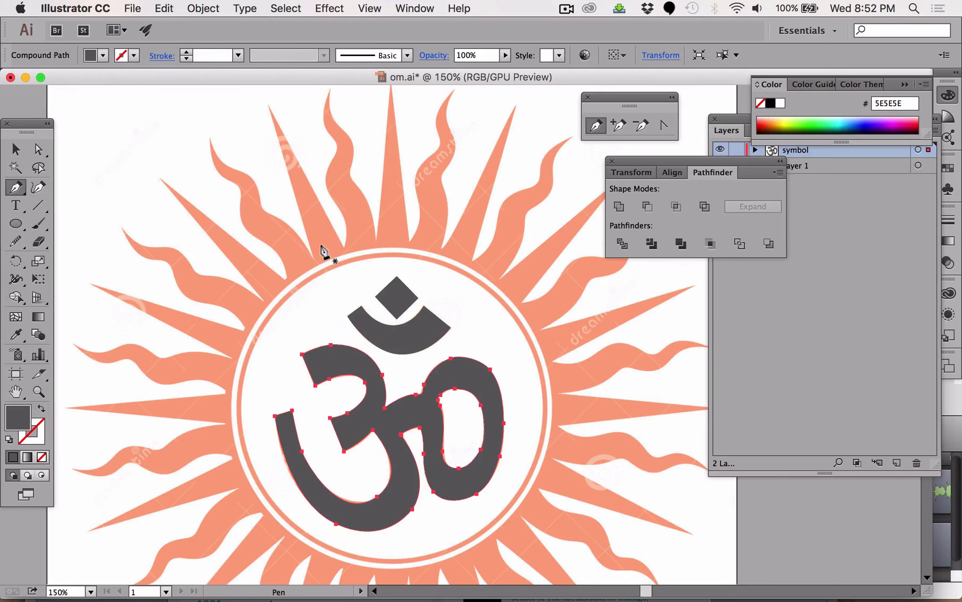
pyautogui.click(267, 103)
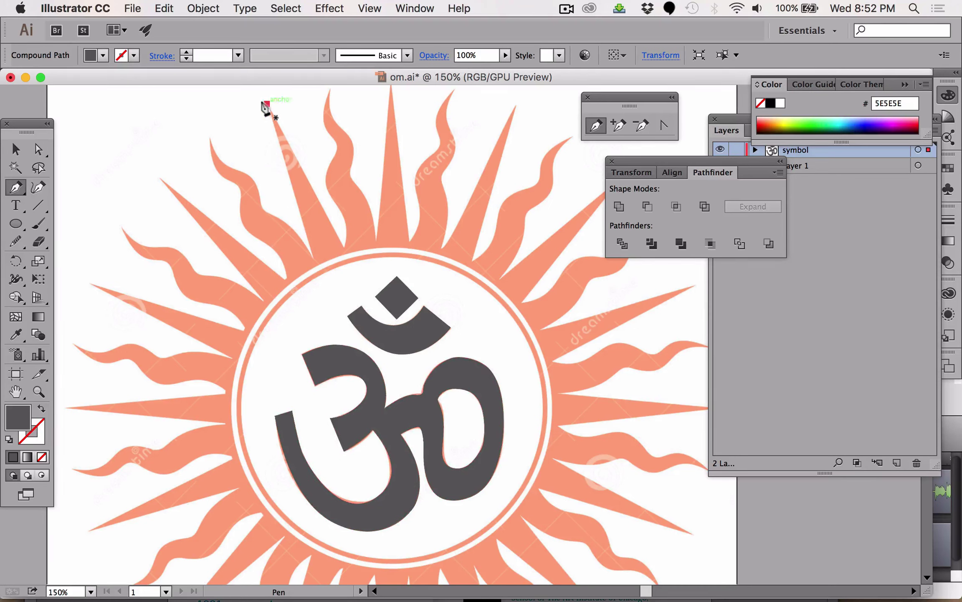
pyautogui.click(320, 276)
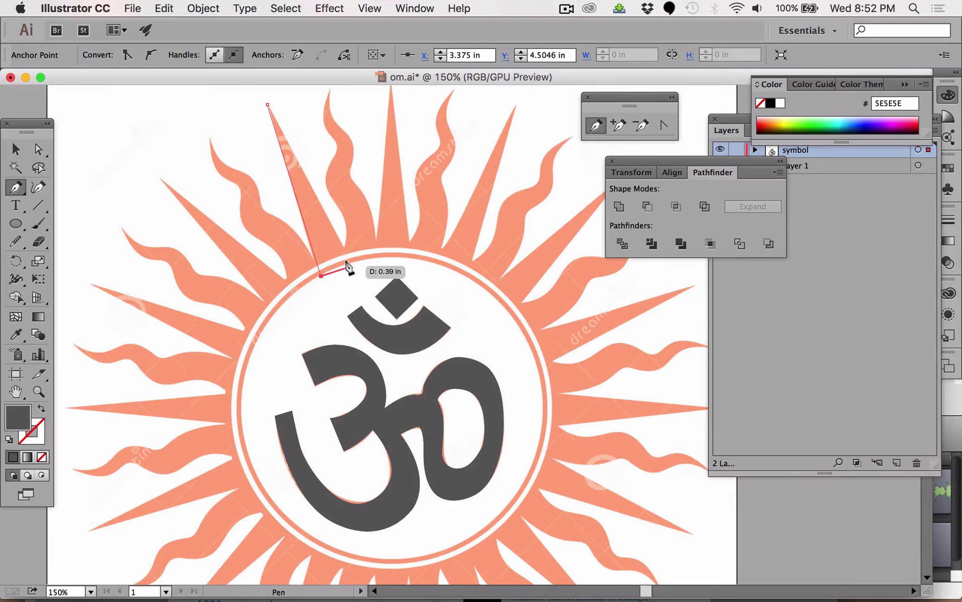
pyautogui.click(351, 266)
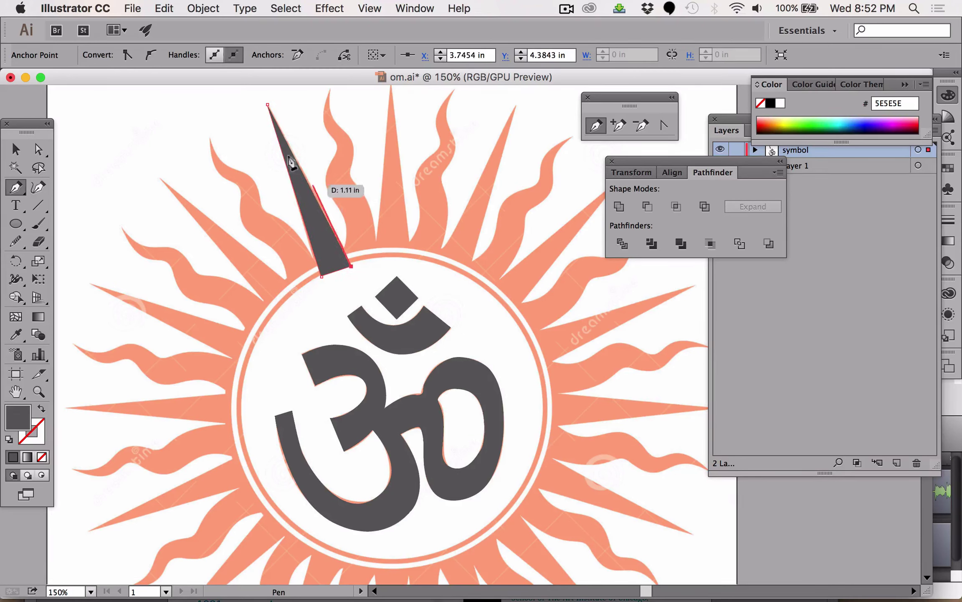
pyautogui.click(267, 104)
pyautogui.click(39, 150)
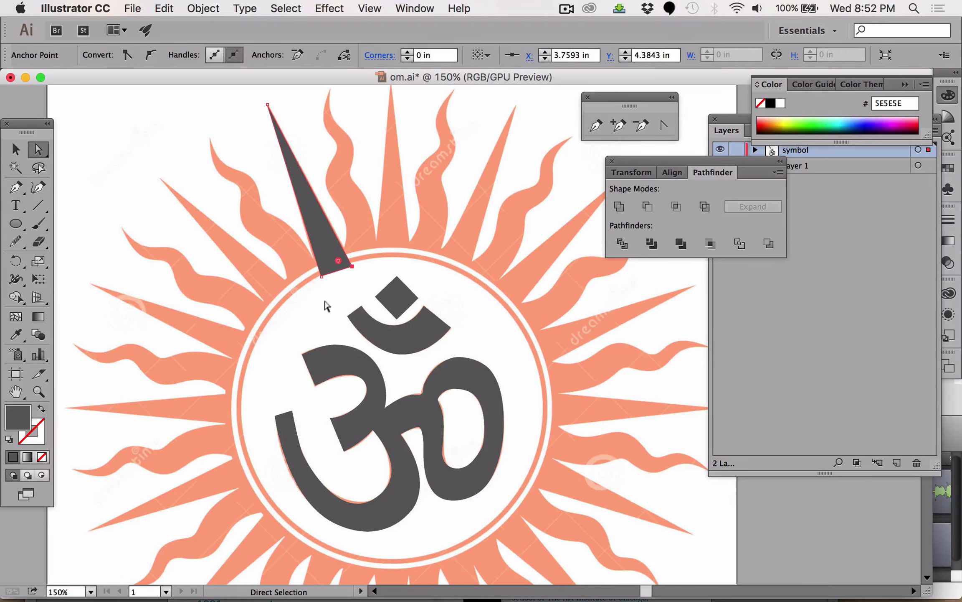
# Show the rulers and place a horizontal guide at the inner ring's top edge and a vertical guide at its left edge.
pyautogui.click(16, 224)
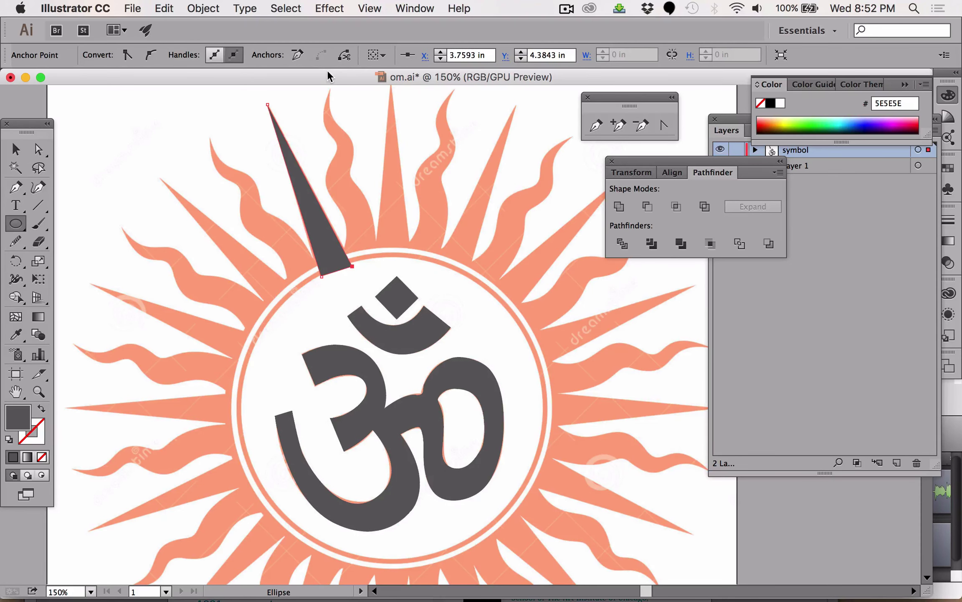
pyautogui.click(370, 7)
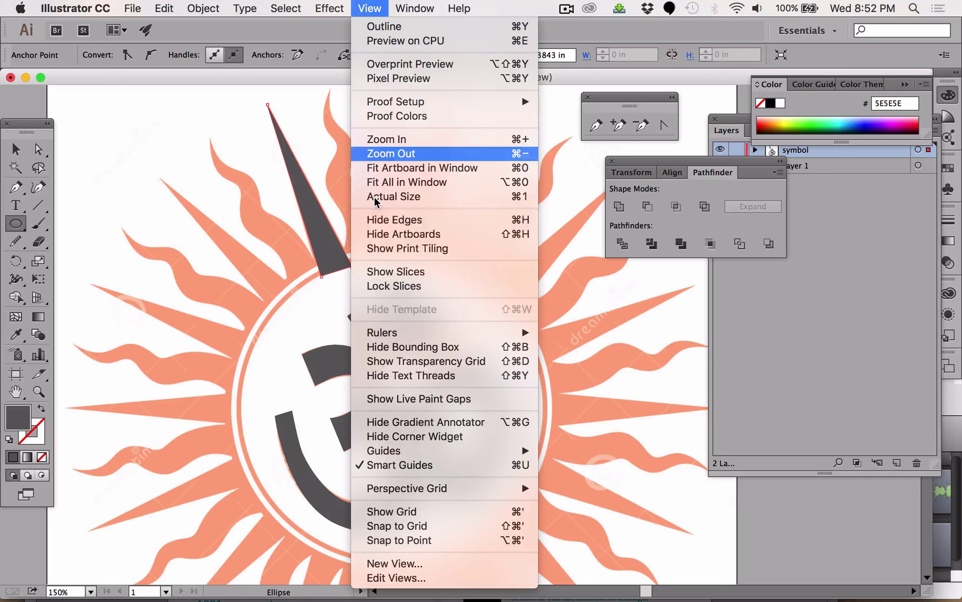
pyautogui.press('Escape')
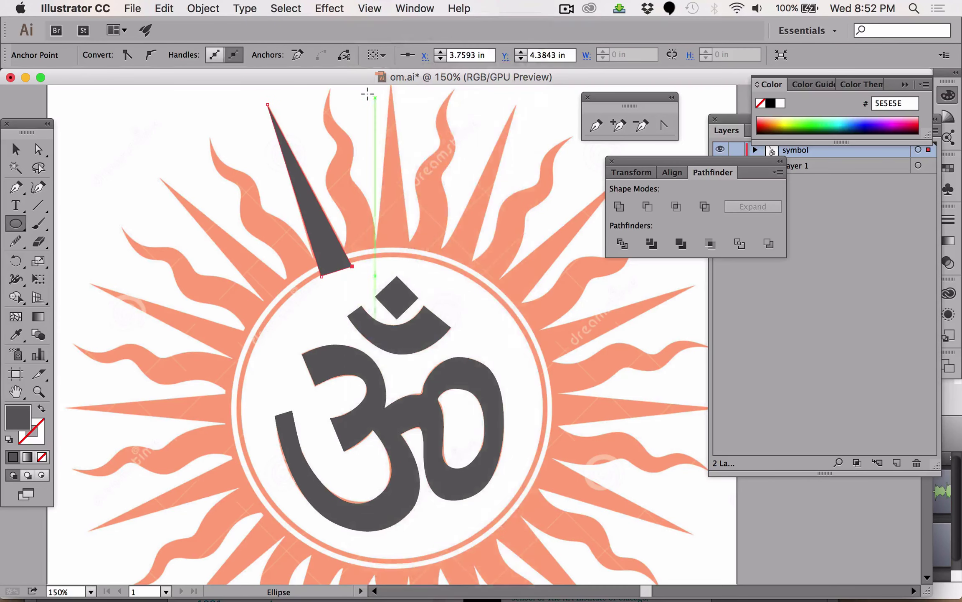
pyautogui.moveTo(310, 79); pyautogui.dragTo(322, 78)
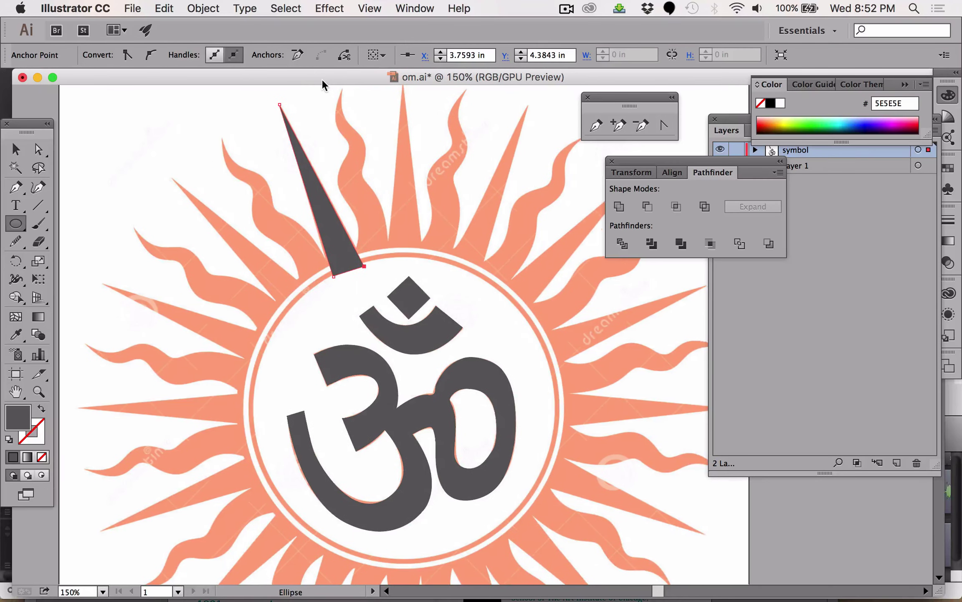
pyautogui.click(360, 12)
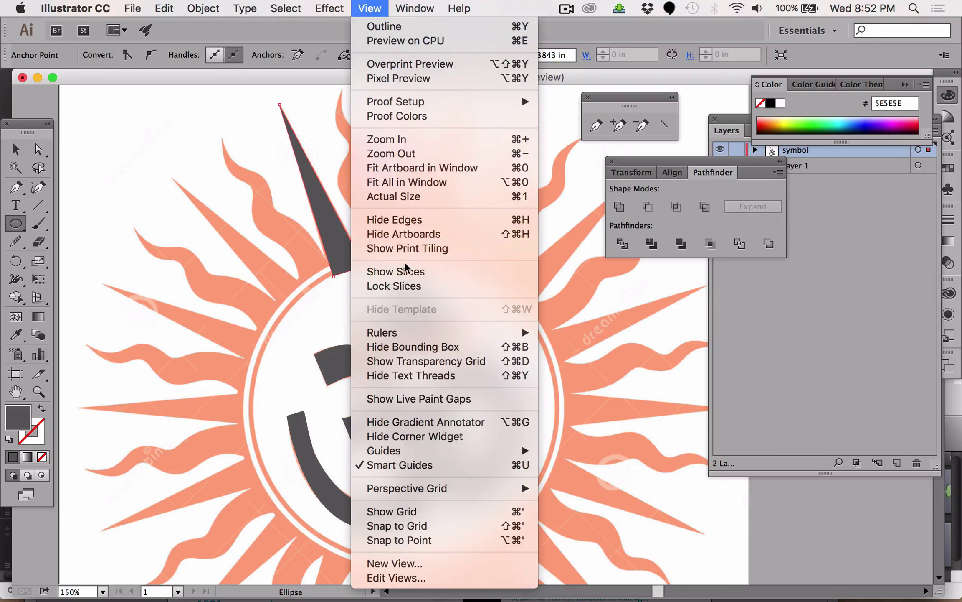
pyautogui.moveTo(439, 333)
pyautogui.click(608, 331)
pyautogui.moveTo(358, 89); pyautogui.dragTo(377, 256)
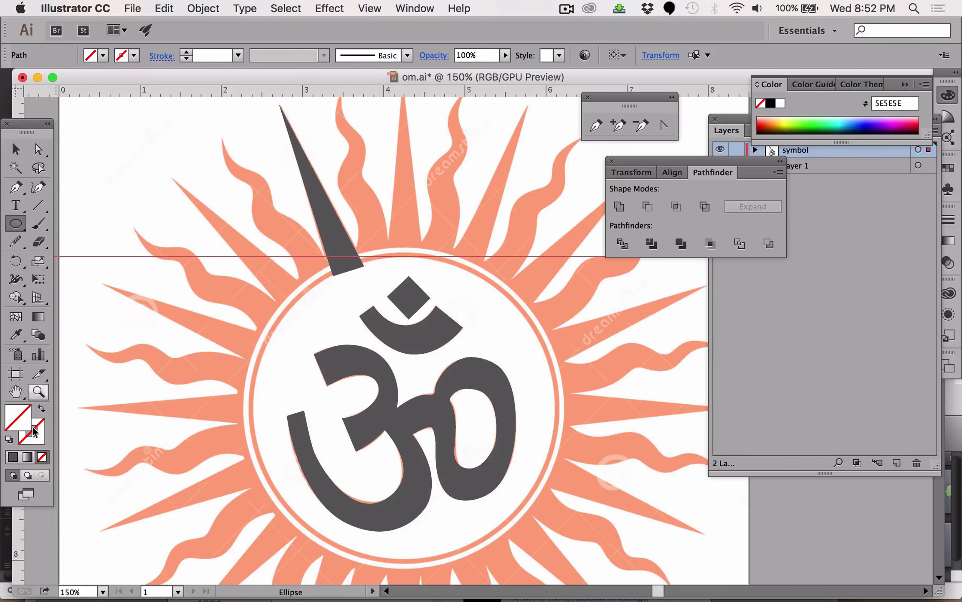
pyautogui.moveTo(13, 539); pyautogui.dragTo(250, 418)
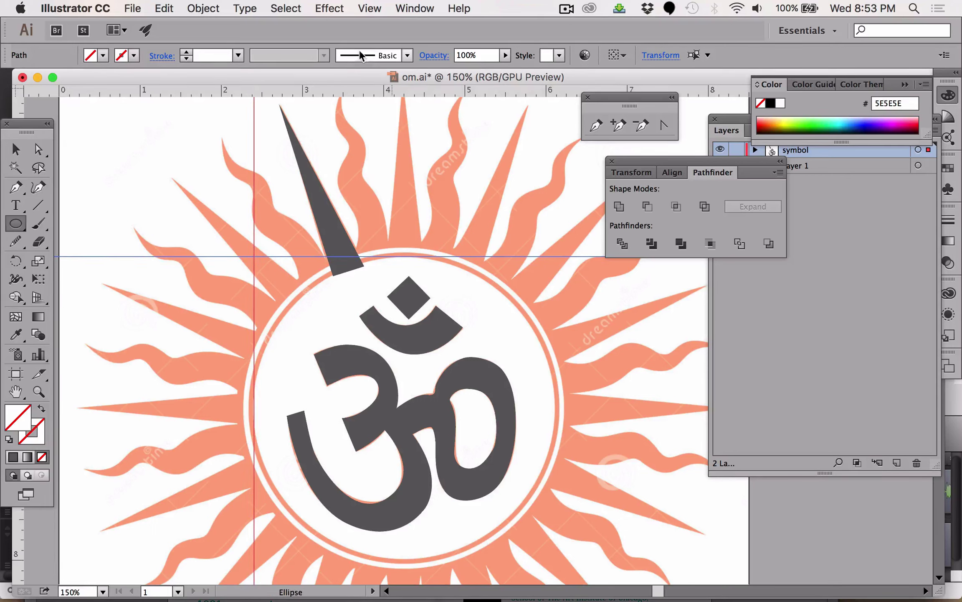
# Draw a circle about 3.73 in across from the guides' intersection over the inner ring and fill it with AD4747.
pyautogui.click(15, 227)
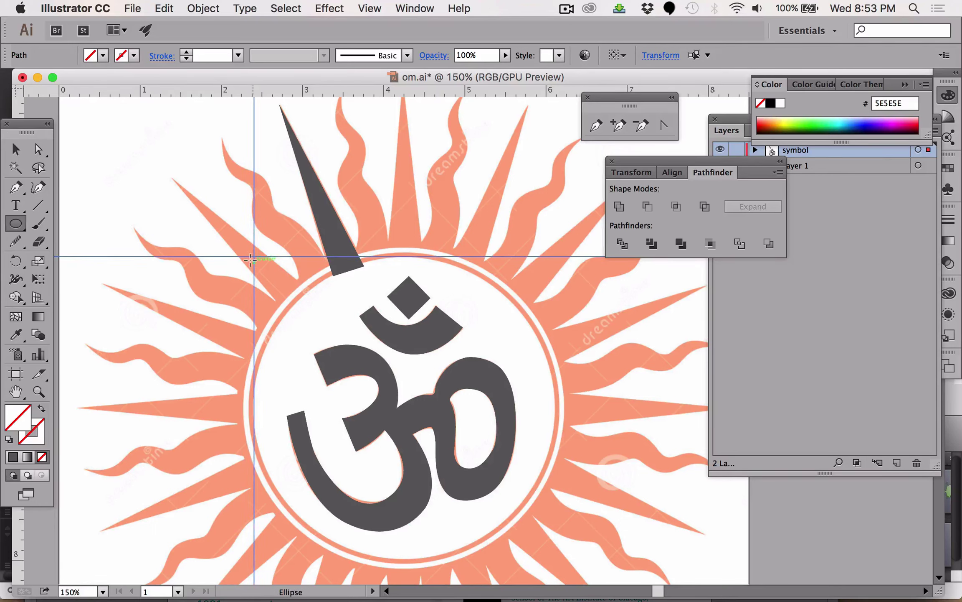
pyautogui.moveTo(251, 254); pyautogui.dragTo(547, 557)
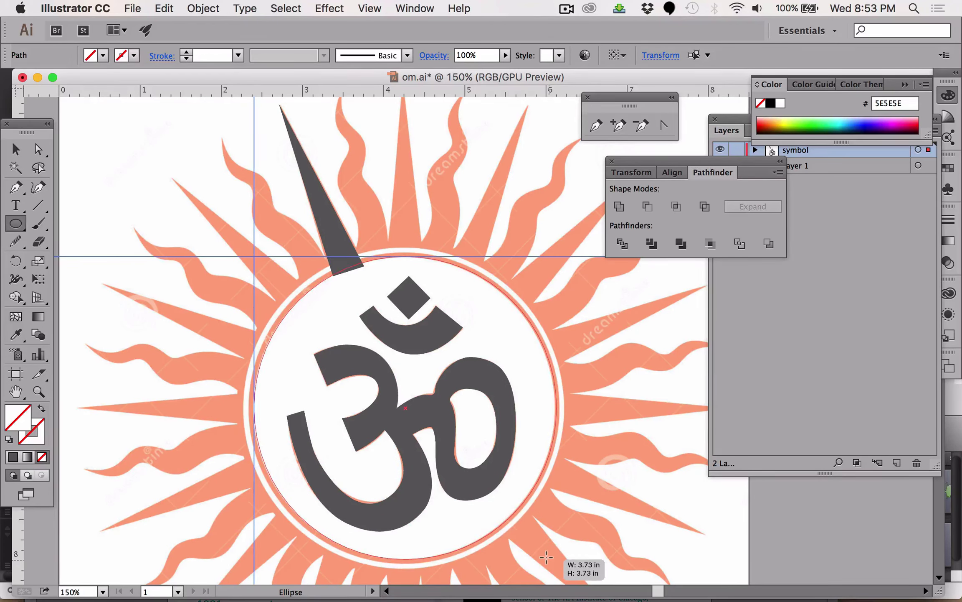
pyautogui.moveTo(546, 556); pyautogui.dragTo(546, 557)
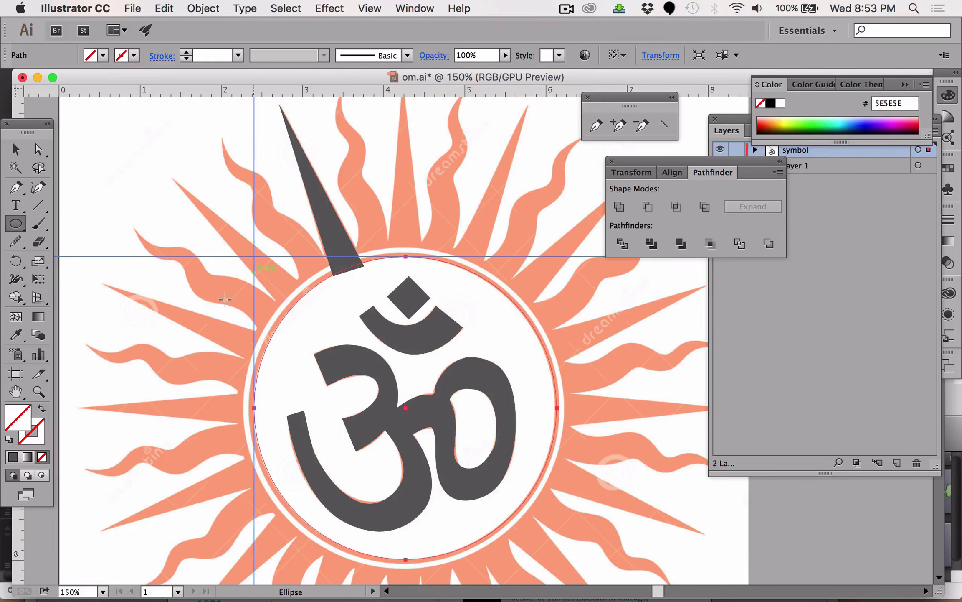
pyautogui.doubleClick(16, 420)
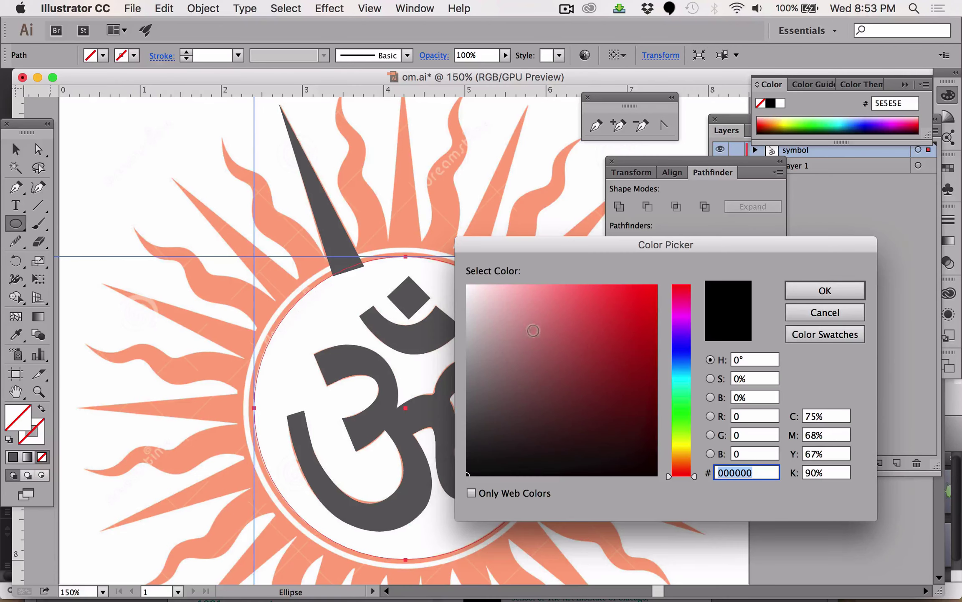
pyautogui.write('AD4747')
pyautogui.click(843, 295)
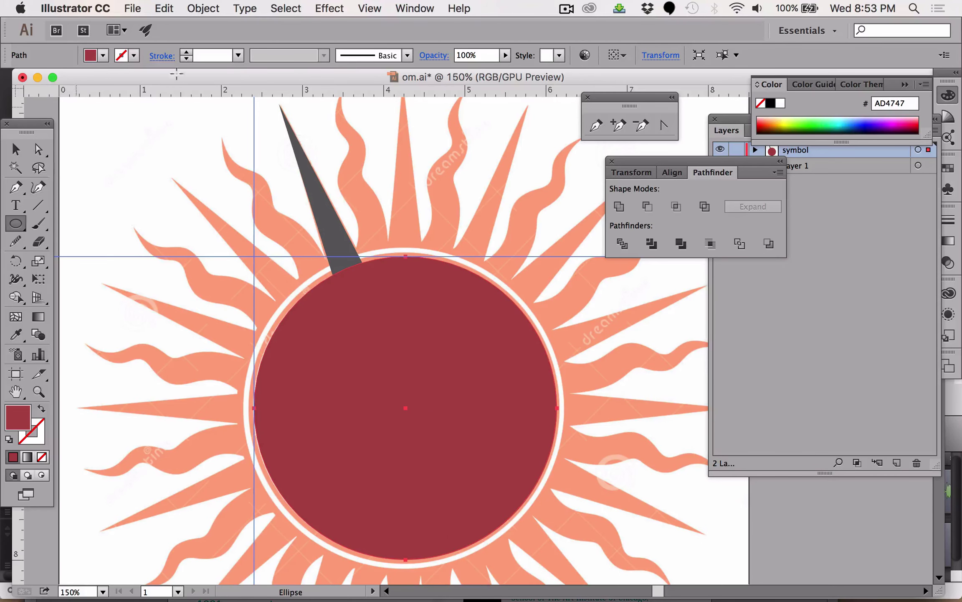
# Place a horizontal and a vertical guide that cross at the red circle's centre.
pyautogui.press('super')
pyautogui.moveTo(300, 91); pyautogui.dragTo(403, 406)
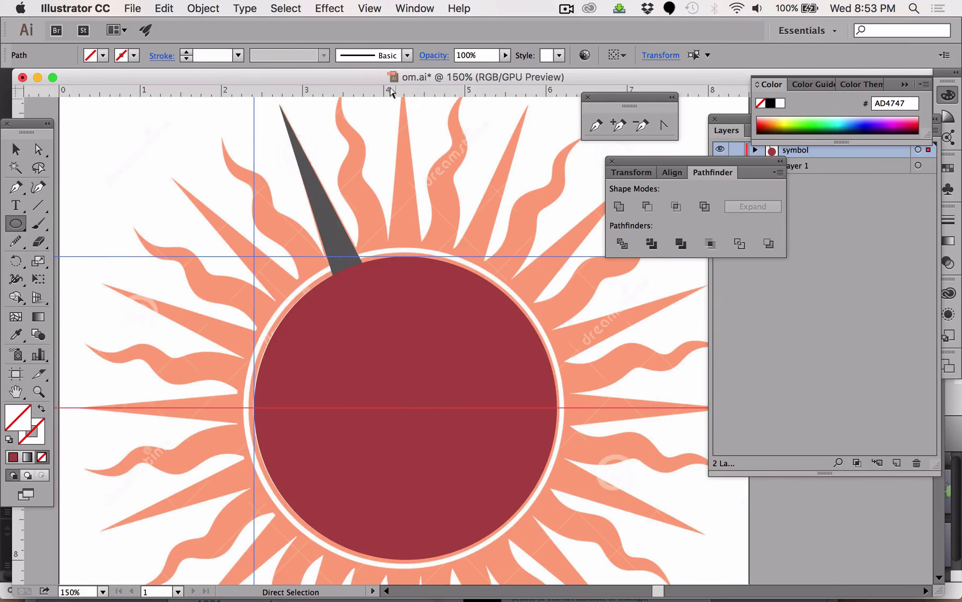
pyautogui.moveTo(16, 539); pyautogui.dragTo(47, 527)
pyautogui.click(14, 151)
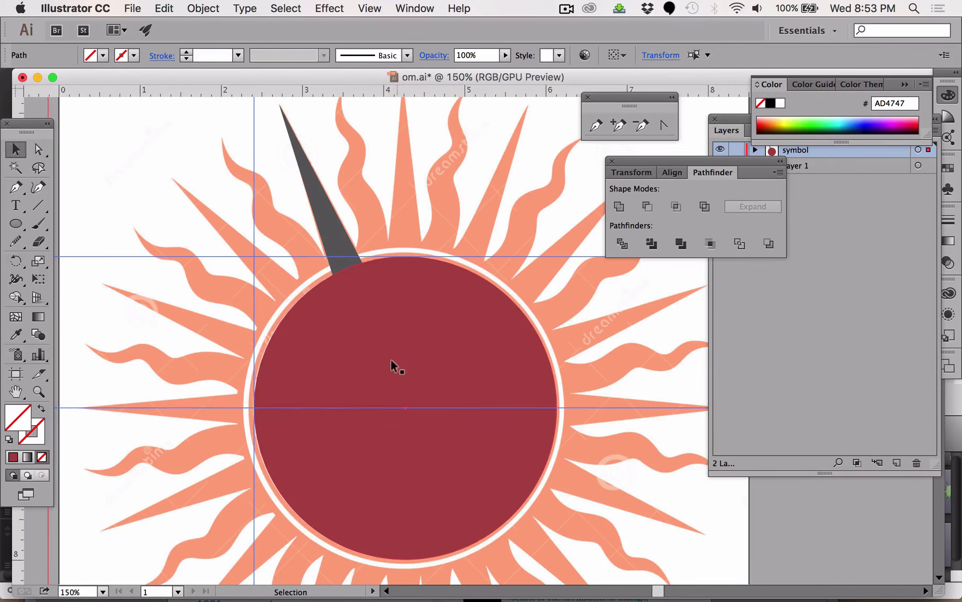
pyautogui.click(404, 484)
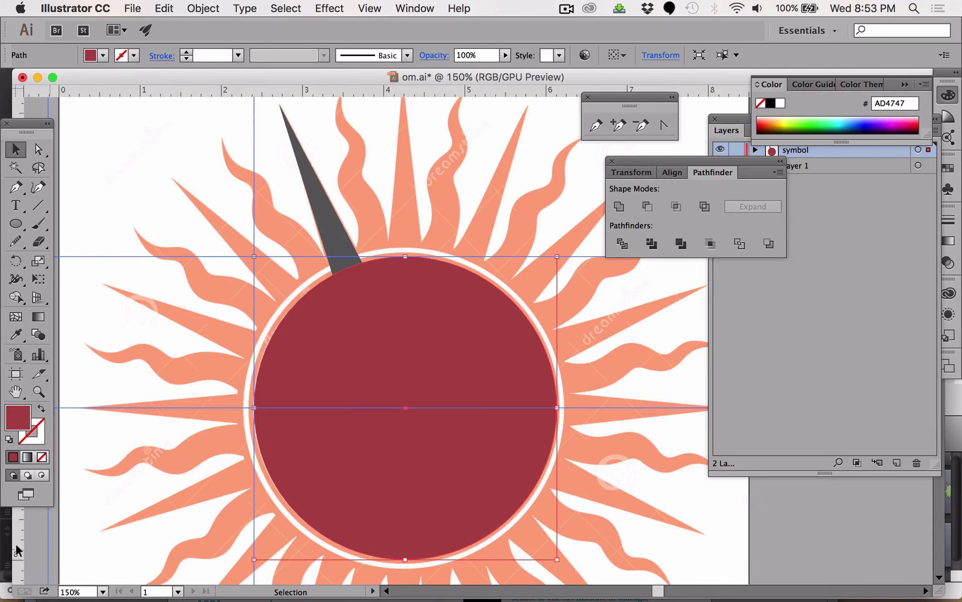
pyautogui.moveTo(18, 550); pyautogui.dragTo(405, 407)
# Delete the red circle and the two guides along its top and left edges.
pyautogui.press('Delete')
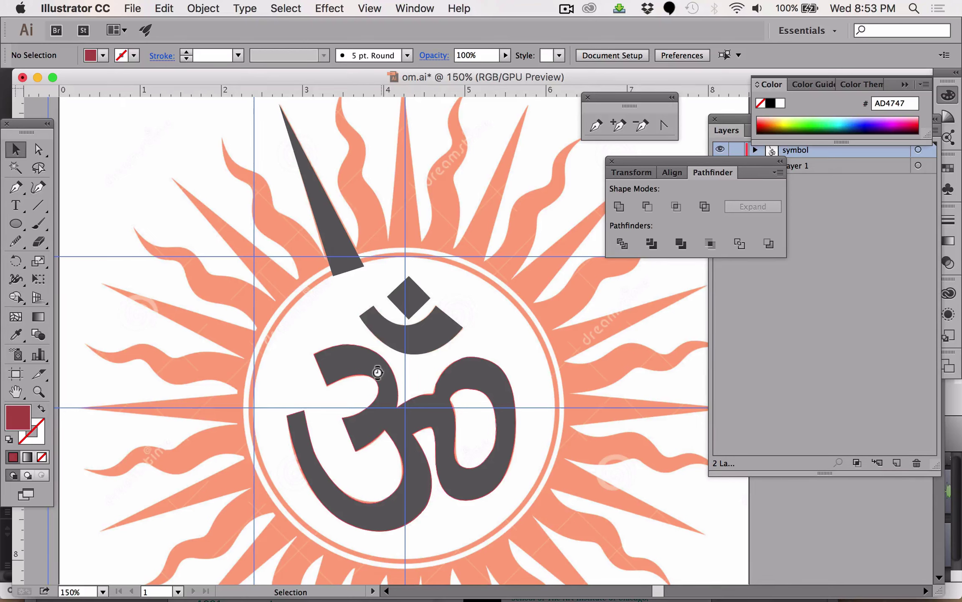
pyautogui.click(249, 147)
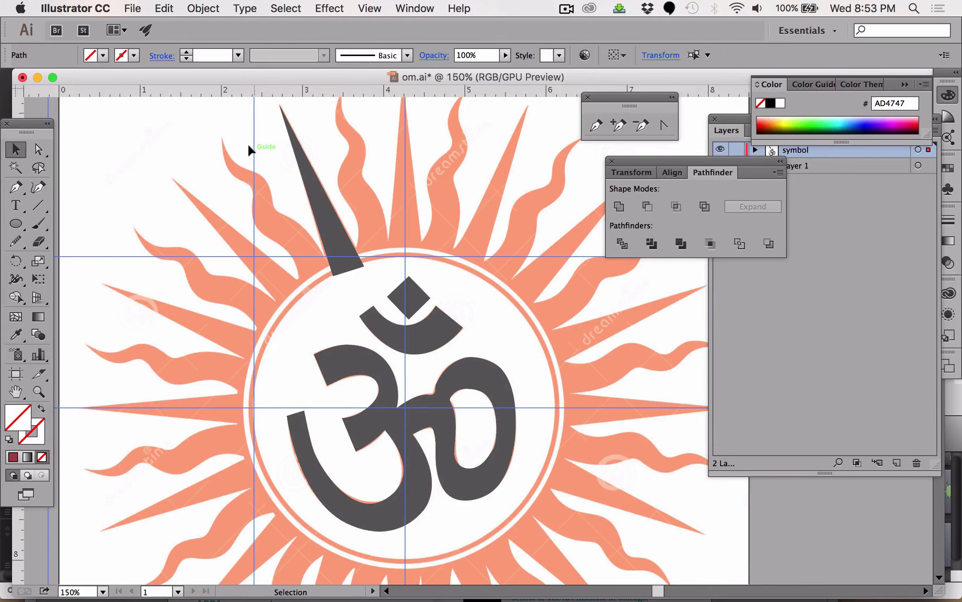
pyautogui.press('Delete')
pyautogui.click(116, 256)
pyautogui.press('Delete')
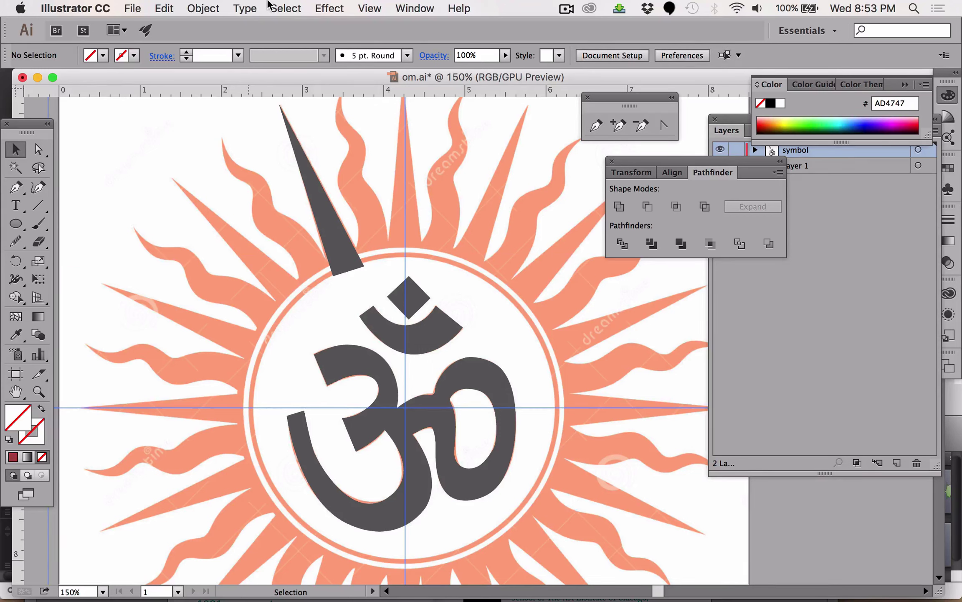
# Make a copy of the triangular ray rotated 11.25° about the intersection of the centre guides.
pyautogui.click(328, 248)
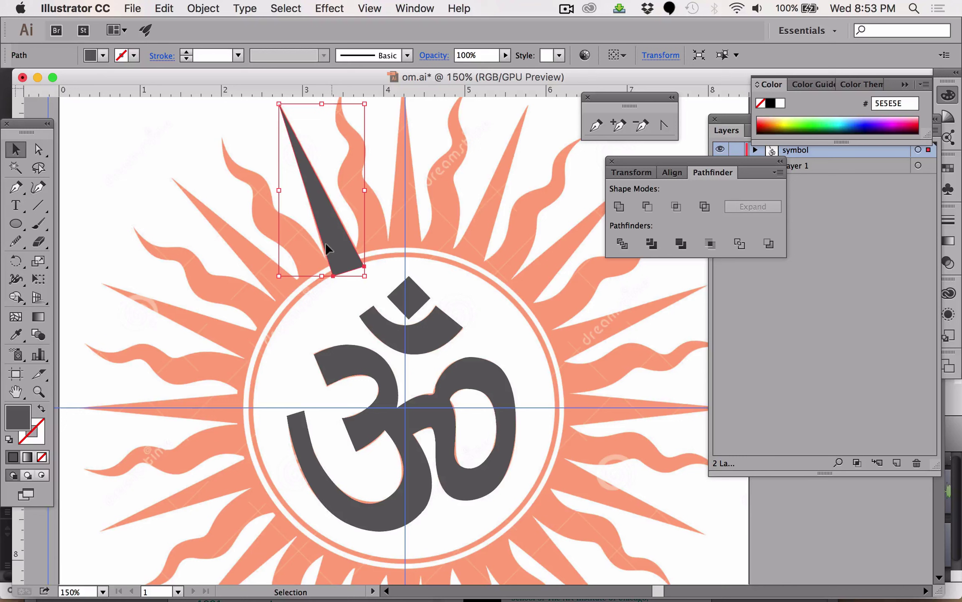
pyautogui.click(15, 261)
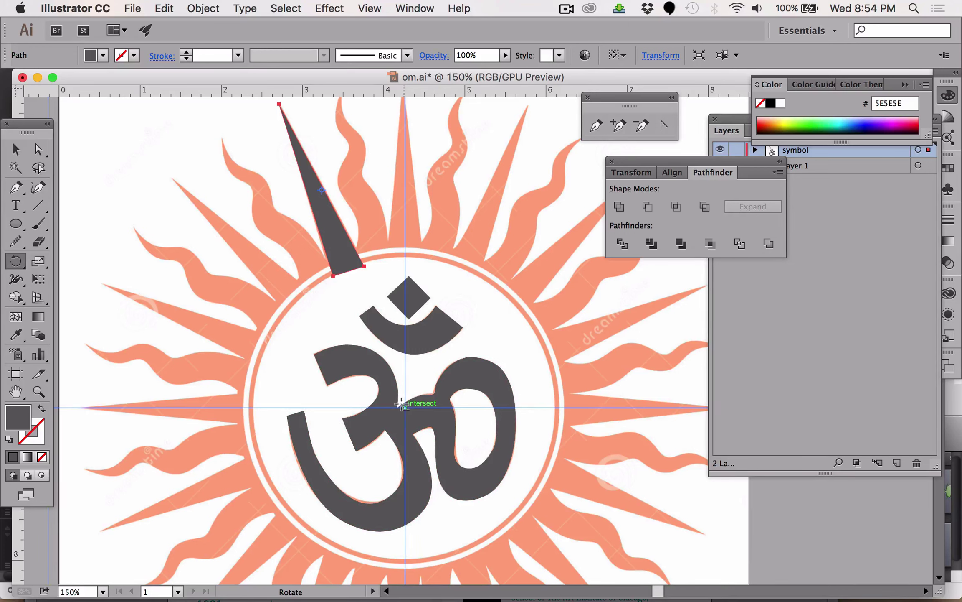
pyautogui.keyDown('alt'); pyautogui.click(402, 404); pyautogui.keyUp('alt')
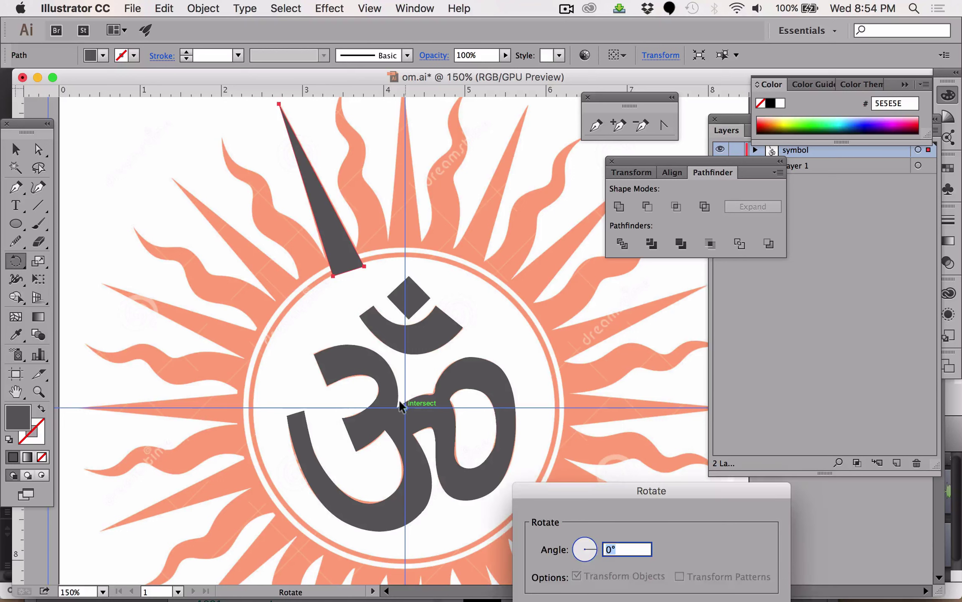
pyautogui.moveTo(539, 395); pyautogui.dragTo(501, 176)
pyautogui.write('11.25')
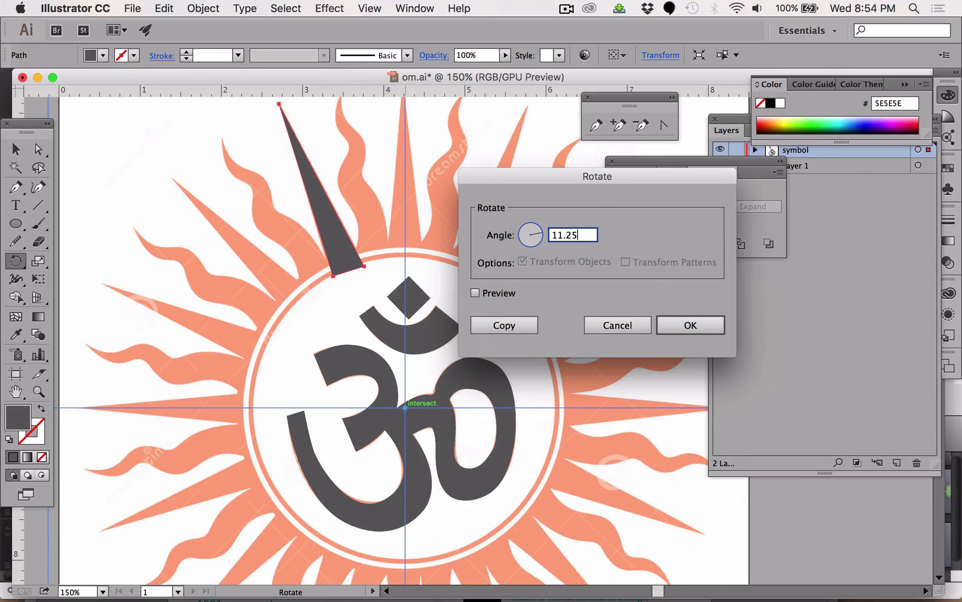
pyautogui.click(499, 328)
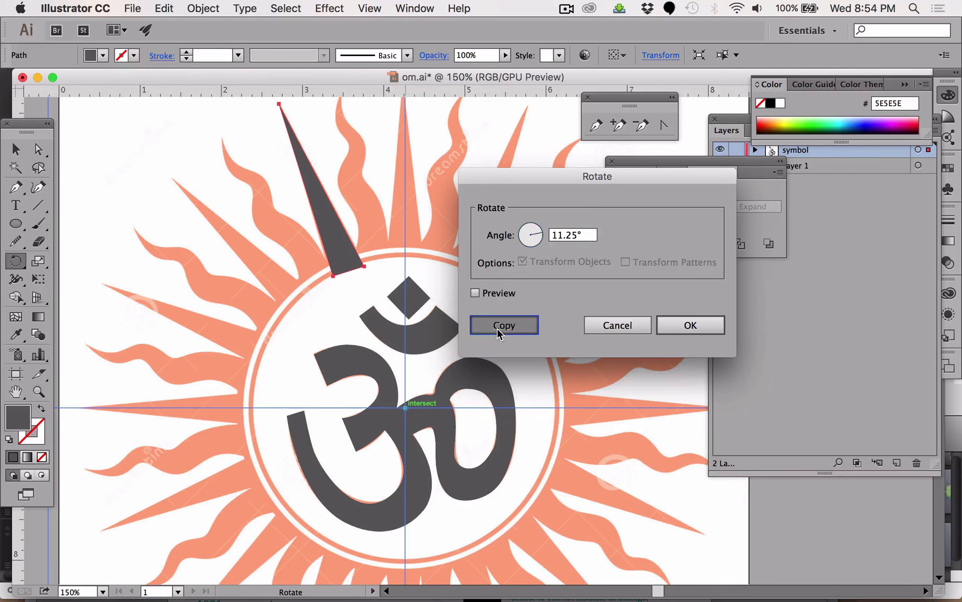
# Repeat the rotated copy of the ray until the rays complete the full circle around the symbol.
pyautogui.press('super')
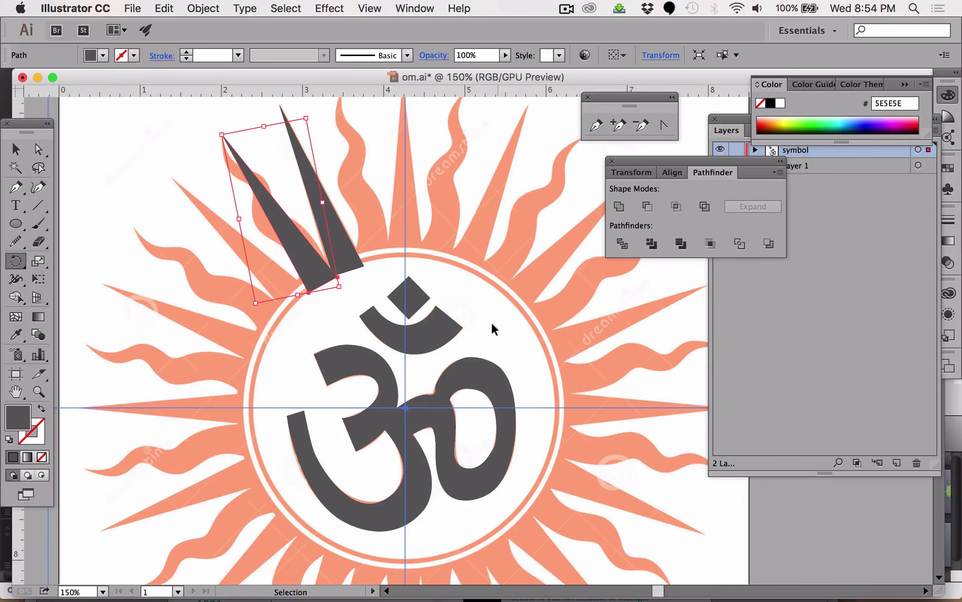
pyautogui.press('super+d')
pyautogui.press('super+d')
pyautogui.press('super+d')
pyautogui.press('super+d')
pyautogui.press('super+d')
pyautogui.press('super+d')
pyautogui.press('super+d')
pyautogui.press('super+d')
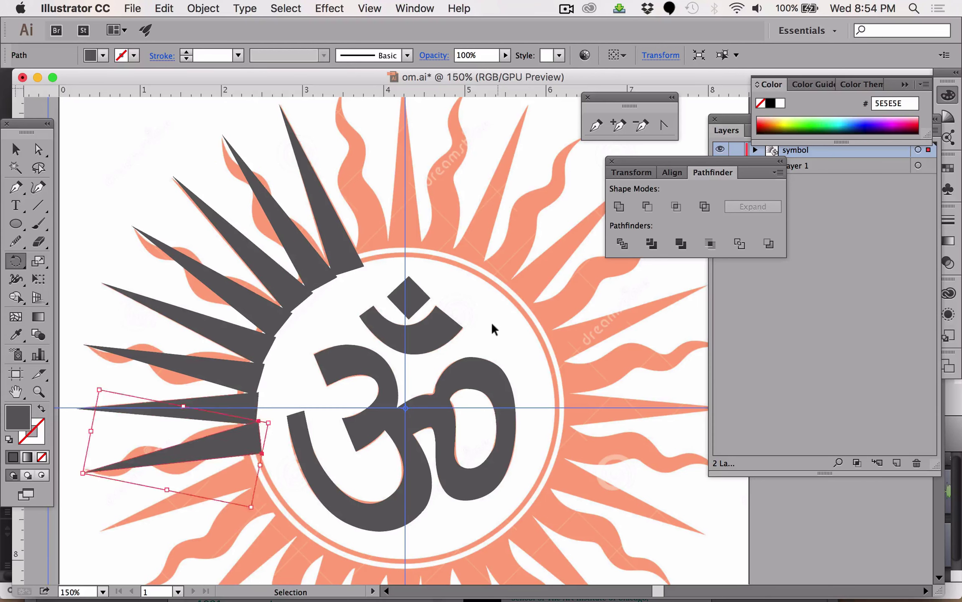
pyautogui.press('super+d')
pyautogui.press('super+d')
pyautogui.press('super+d')
pyautogui.press('super+d')
pyautogui.press('super+d')
pyautogui.press('super+d')
pyautogui.press('super+d')
pyautogui.press('super+d')
pyautogui.press('super+d')
pyautogui.press('super+d')
pyautogui.press('super+d')
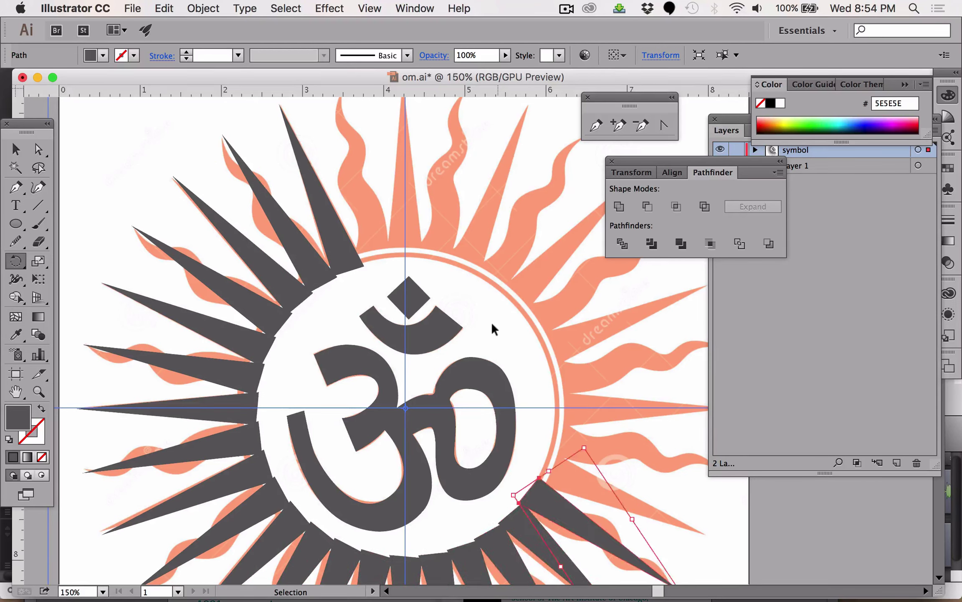
pyautogui.press('super+d')
pyautogui.press('super+d')
pyautogui.press('super+d')
pyautogui.press('super+d')
pyautogui.press('super+d')
pyautogui.press('super+d')
pyautogui.press('super+d')
pyautogui.press('super+d')
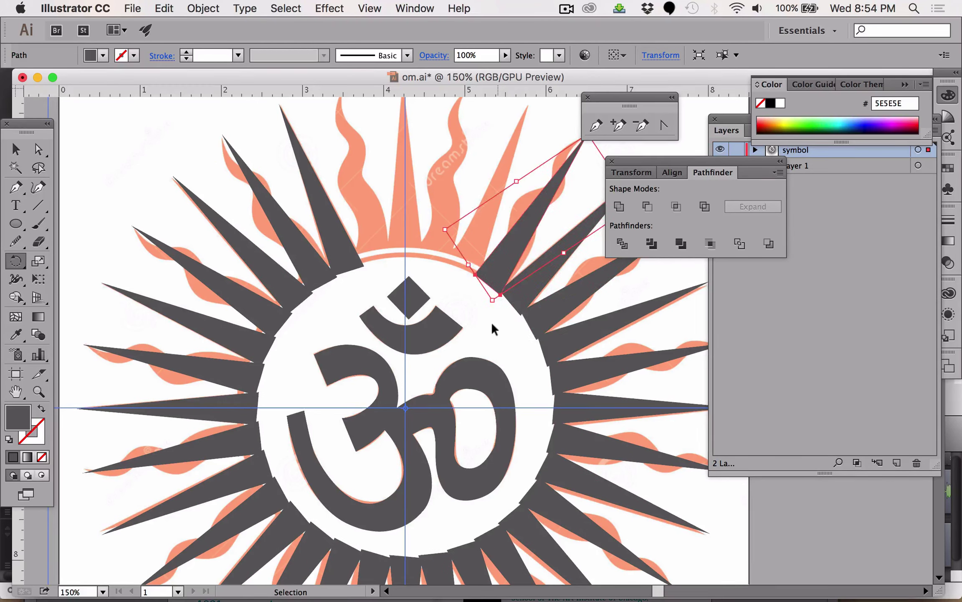
pyautogui.press('super+d')
pyautogui.press('super+d')
pyautogui.press('super+d')
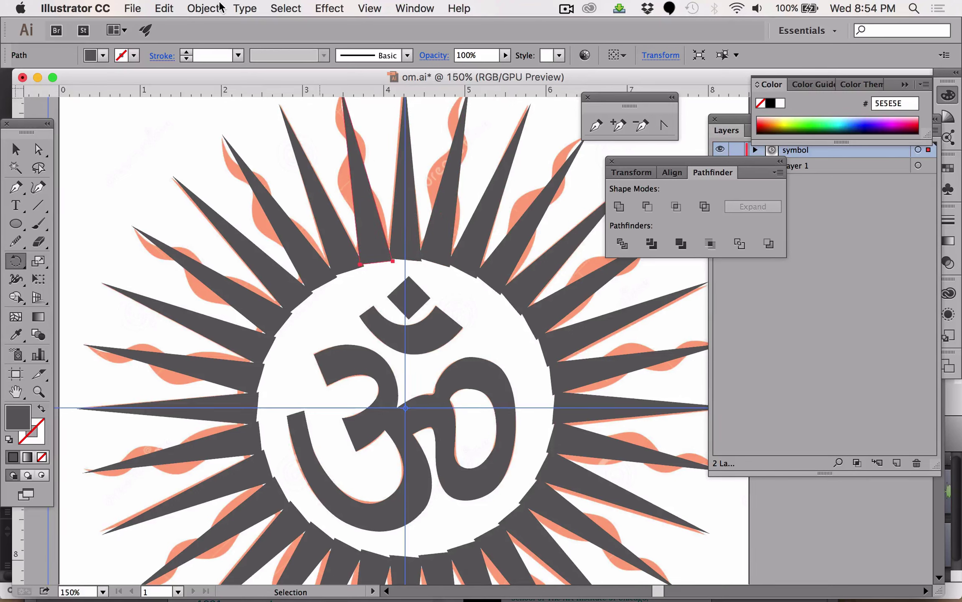
pyautogui.click(210, 12)
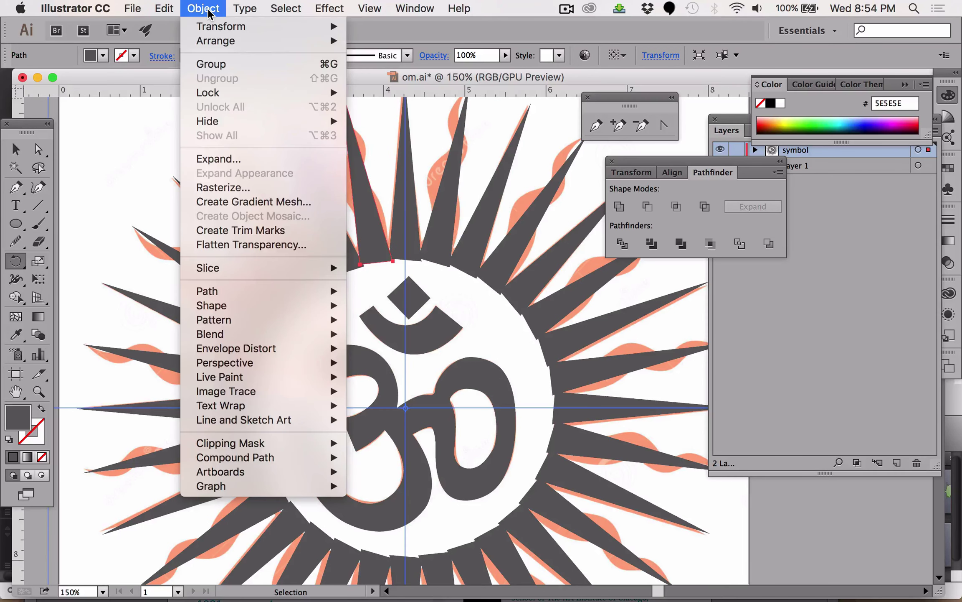
pyautogui.moveTo(218, 27)
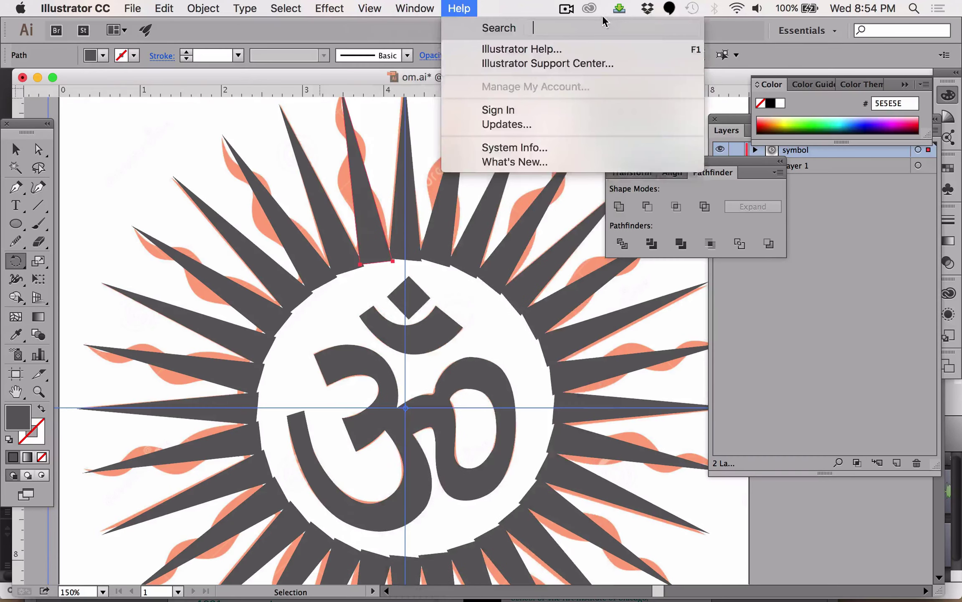
# Delete the straight rays that cover the wavy flames, from the one just left of the vertical guide clockwise down the sunburst's right side.
pyautogui.click(601, 18)
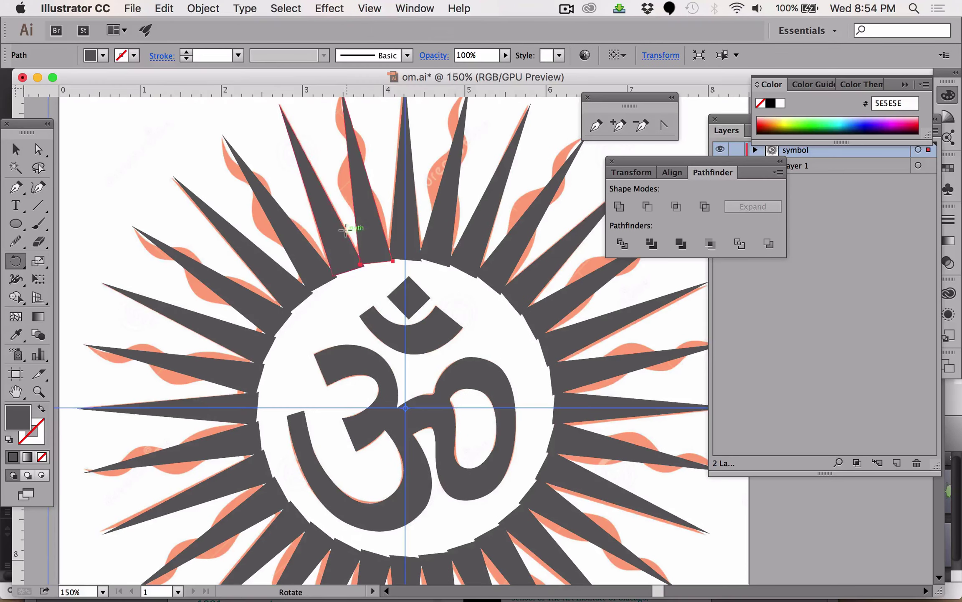
pyautogui.press('v')
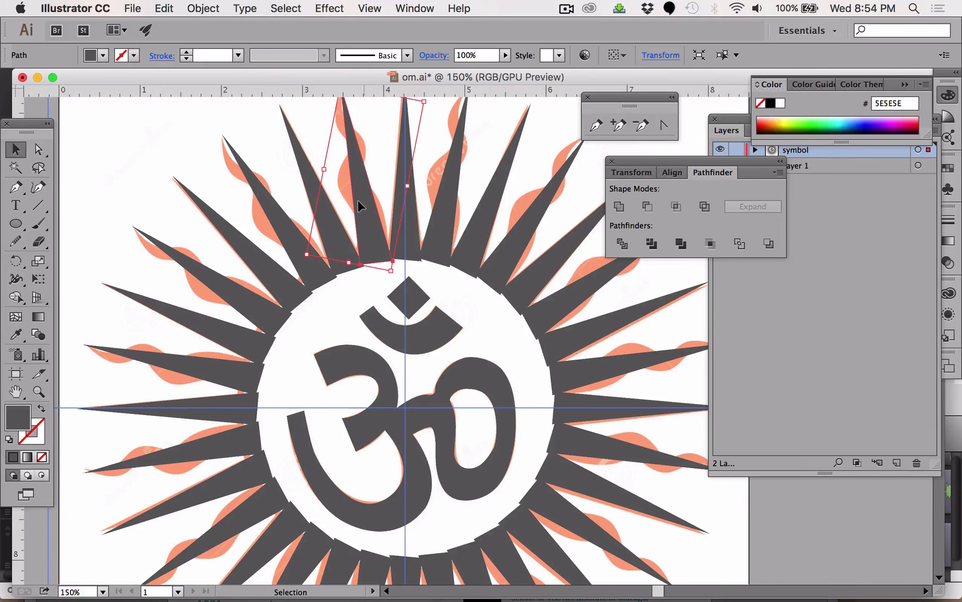
pyautogui.press('Delete')
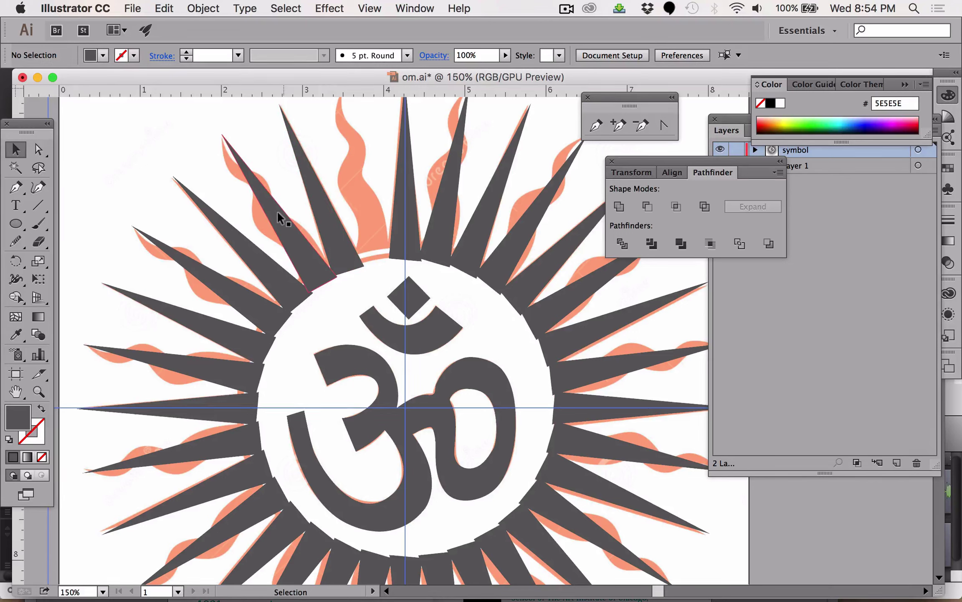
pyautogui.click(443, 223)
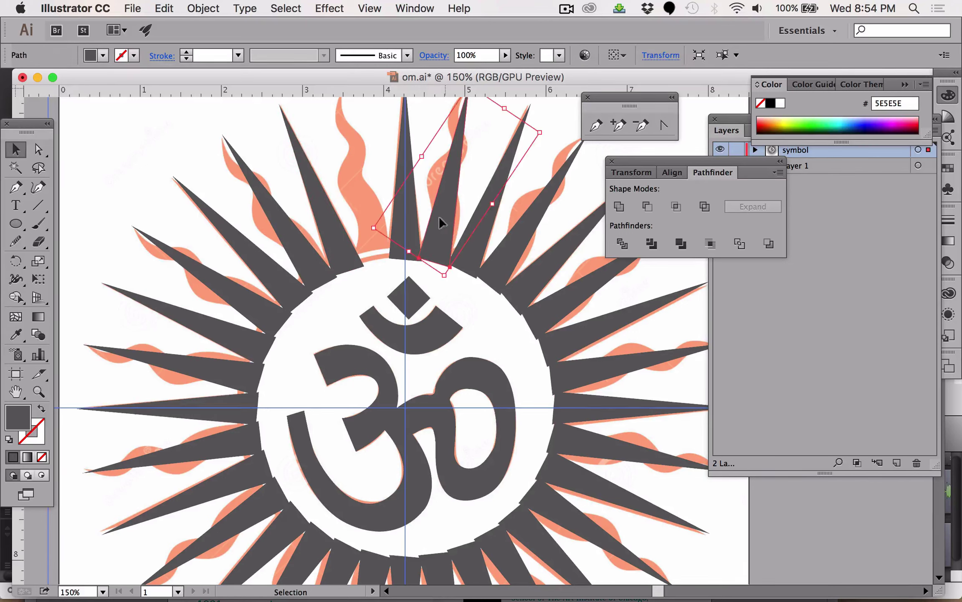
pyautogui.press('Delete')
pyautogui.click(505, 242)
pyautogui.press('Delete')
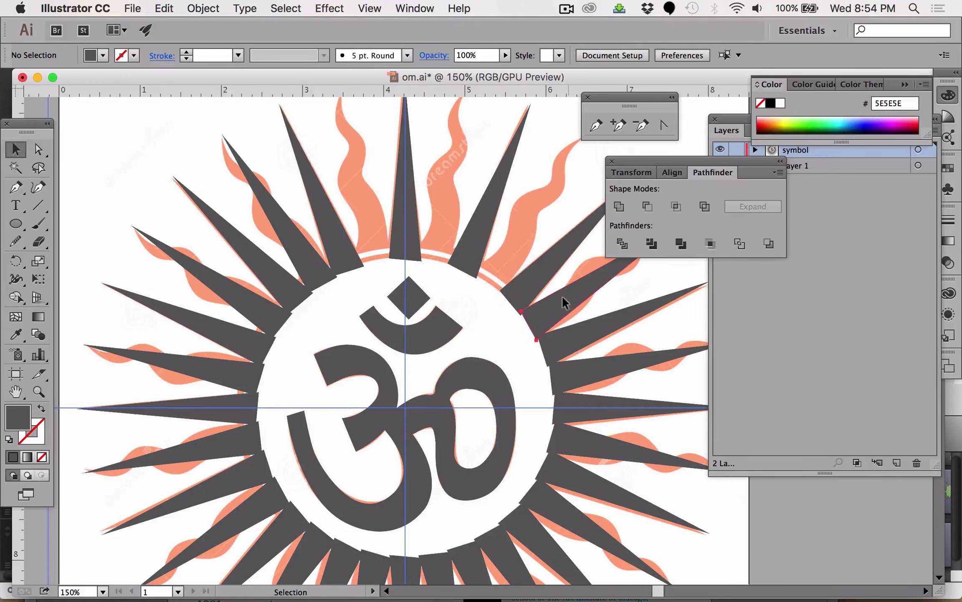
pyautogui.click(565, 299)
pyautogui.press('Delete')
pyautogui.click(564, 352)
pyautogui.press('Delete')
pyautogui.click(562, 440)
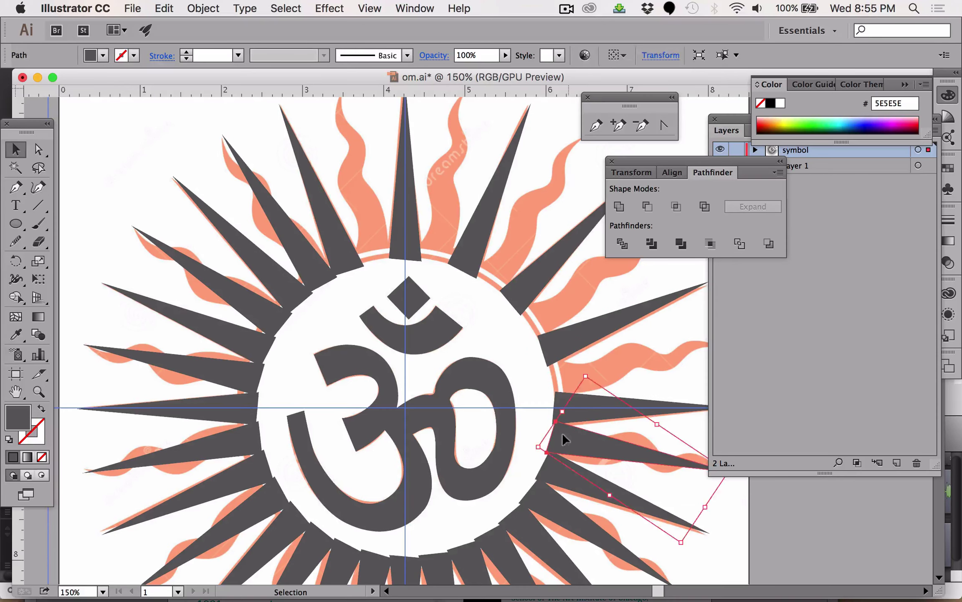
pyautogui.press('Delete')
pyautogui.click(542, 499)
pyautogui.press('Delete')
# Delete the rays covering the wavy flames along the sunburst's bottom and left side, keeping only the one over the upper-left flame.
pyautogui.scroll(-3, 542, 481)
pyautogui.hscroll(-1, 542, 481)
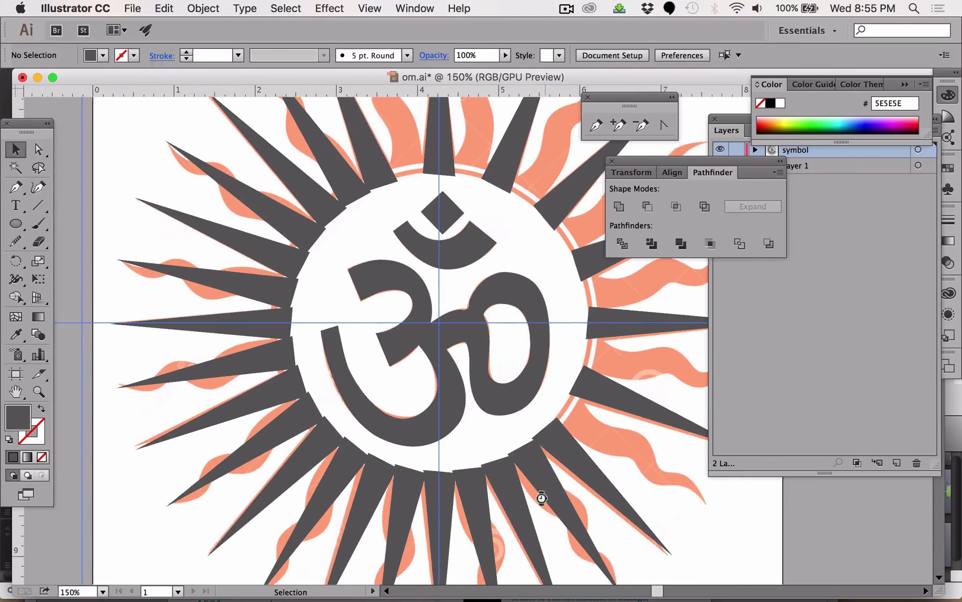
pyautogui.click(542, 466)
pyautogui.press('Delete')
pyautogui.click(487, 497)
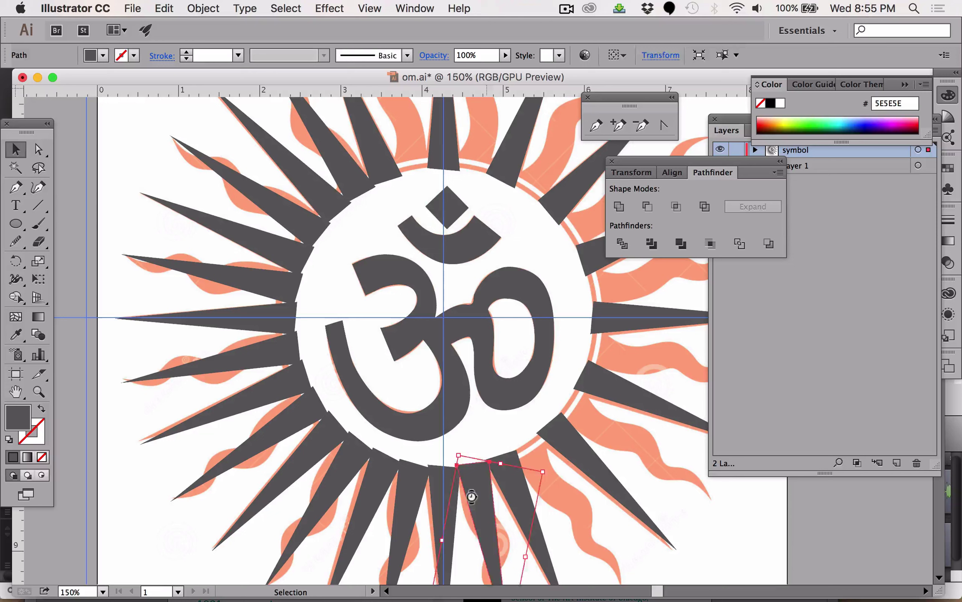
pyautogui.press('Delete')
pyautogui.click(408, 502)
pyautogui.press('Delete')
pyautogui.click(333, 477)
pyautogui.press('Delete')
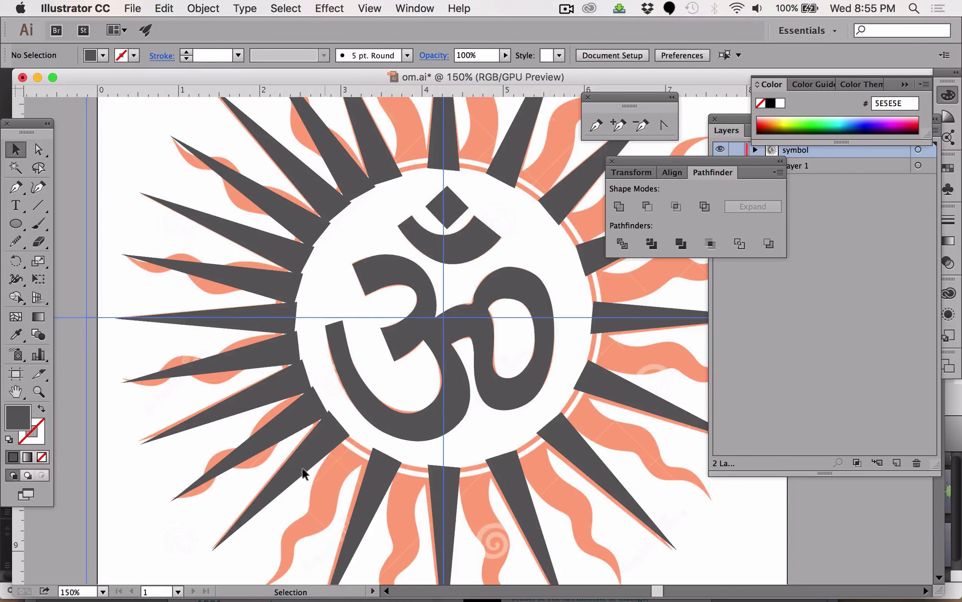
pyautogui.click(263, 435)
pyautogui.press('Delete')
pyautogui.click(254, 361)
pyautogui.press('Delete')
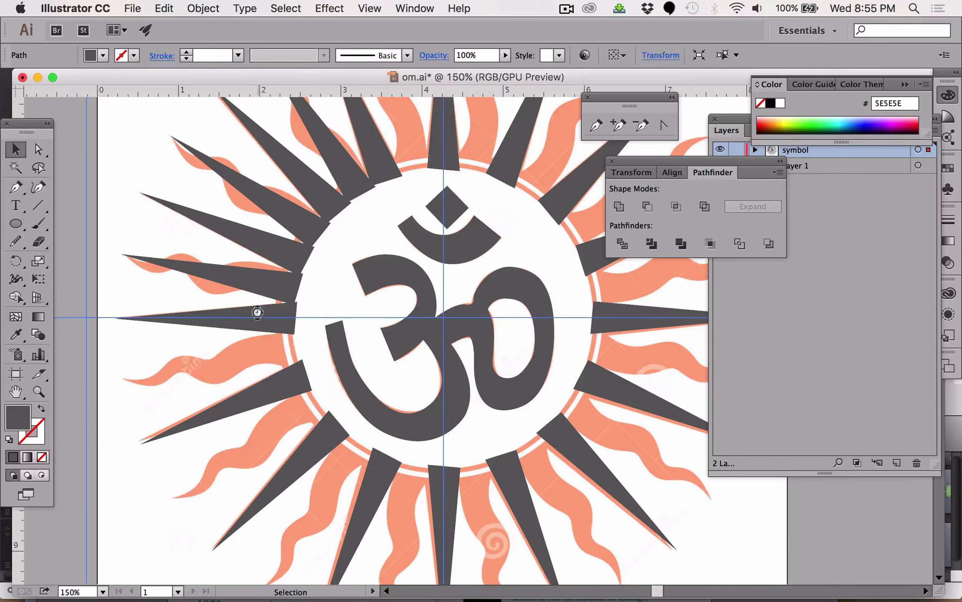
pyautogui.click(259, 286)
pyautogui.press('Delete')
pyautogui.click(303, 215)
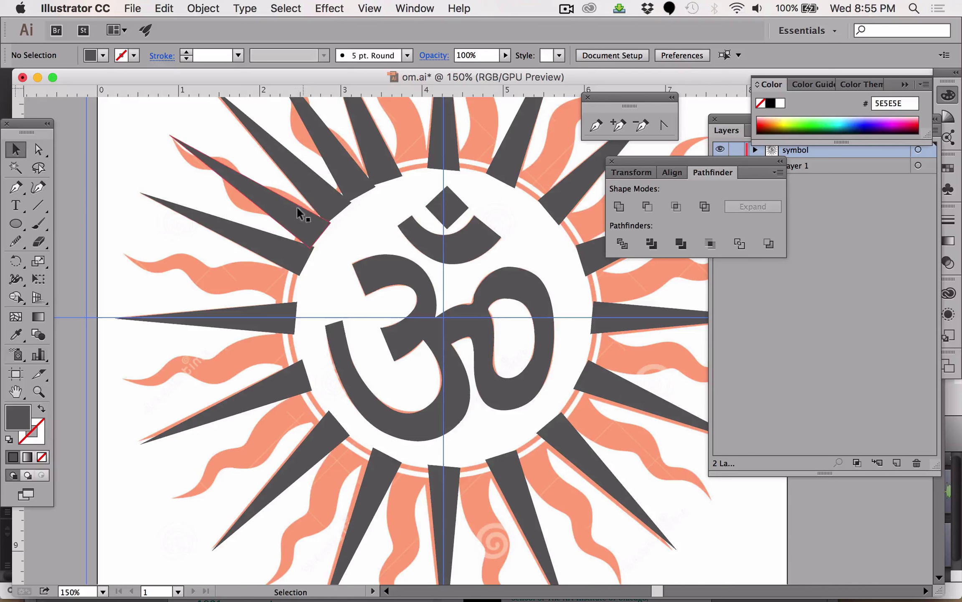
pyautogui.press('Delete')
# Zoom in on the single remaining ray that covers a wavy flame in the sunburst's upper-left part.
pyautogui.click(338, 181)
pyautogui.scroll(5, 336, 172)
pyautogui.hscroll(5, 337, 172)
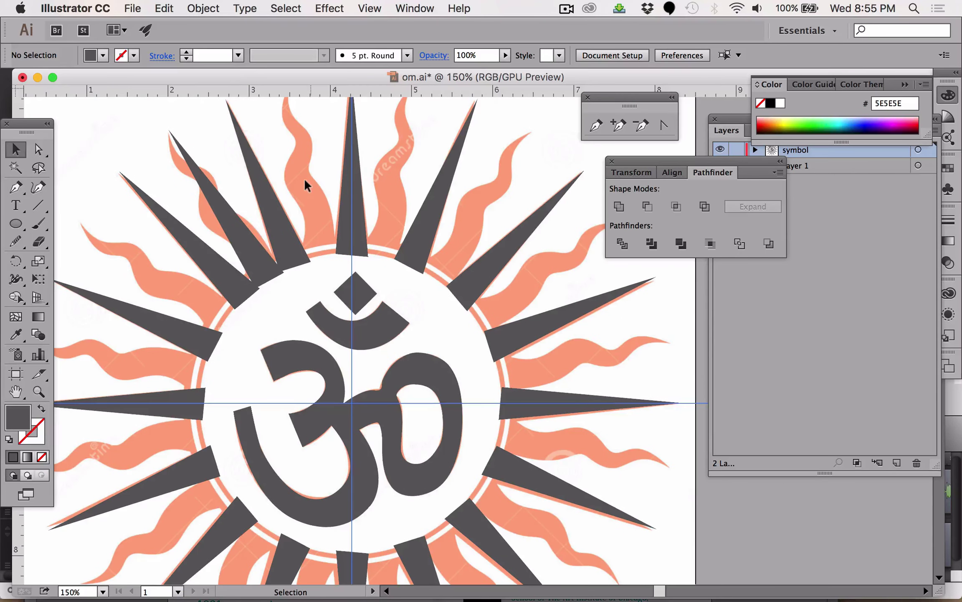
pyautogui.press('z')
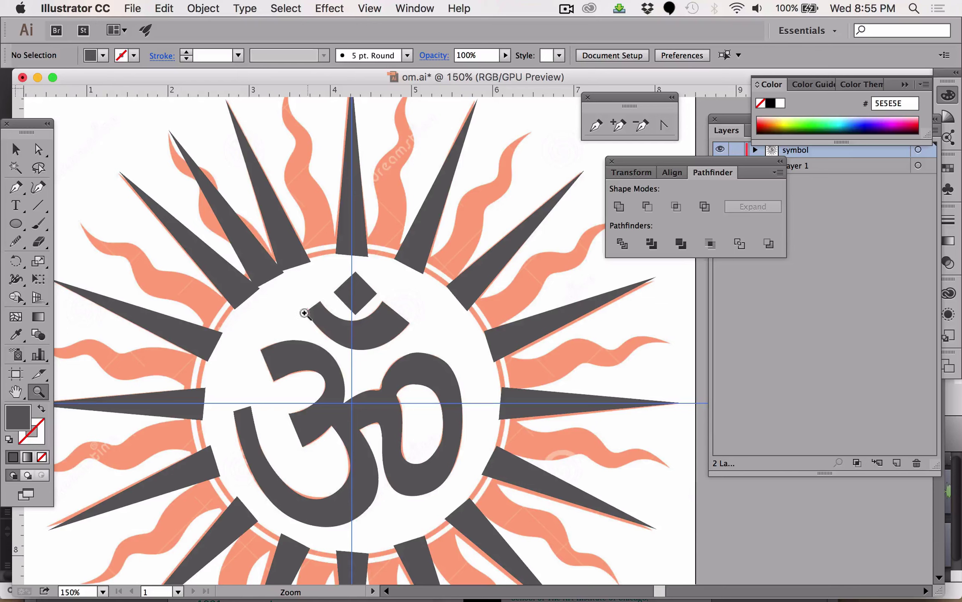
pyautogui.moveTo(166, 148); pyautogui.dragTo(34, 83)
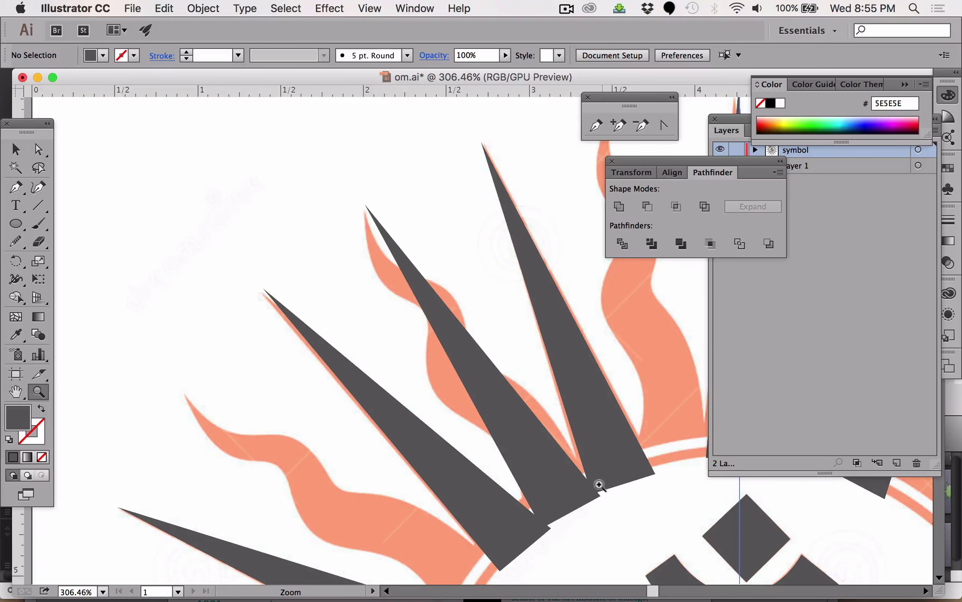
pyautogui.click(358, 196)
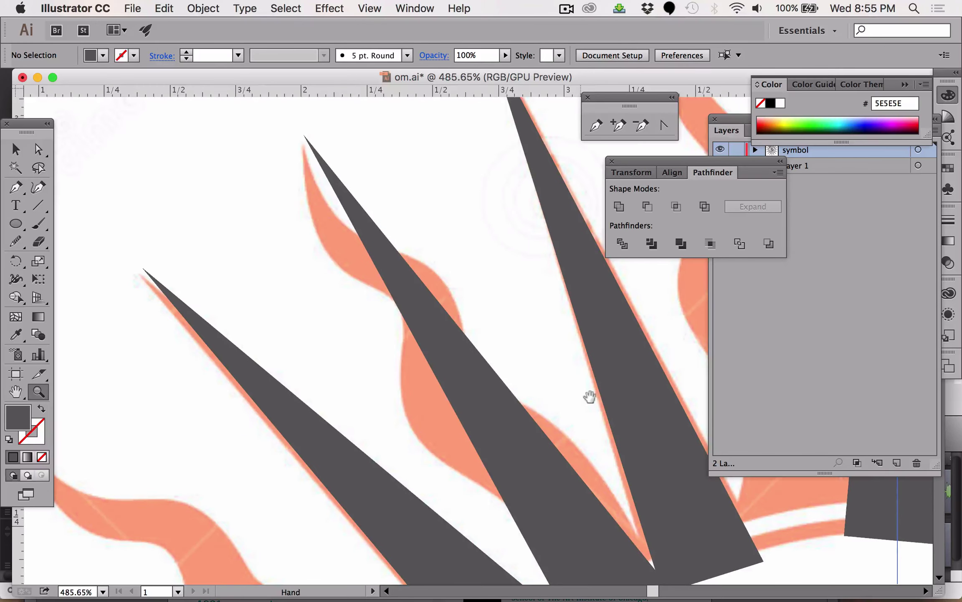
pyautogui.moveTo(590, 398); pyautogui.dragTo(484, 396)
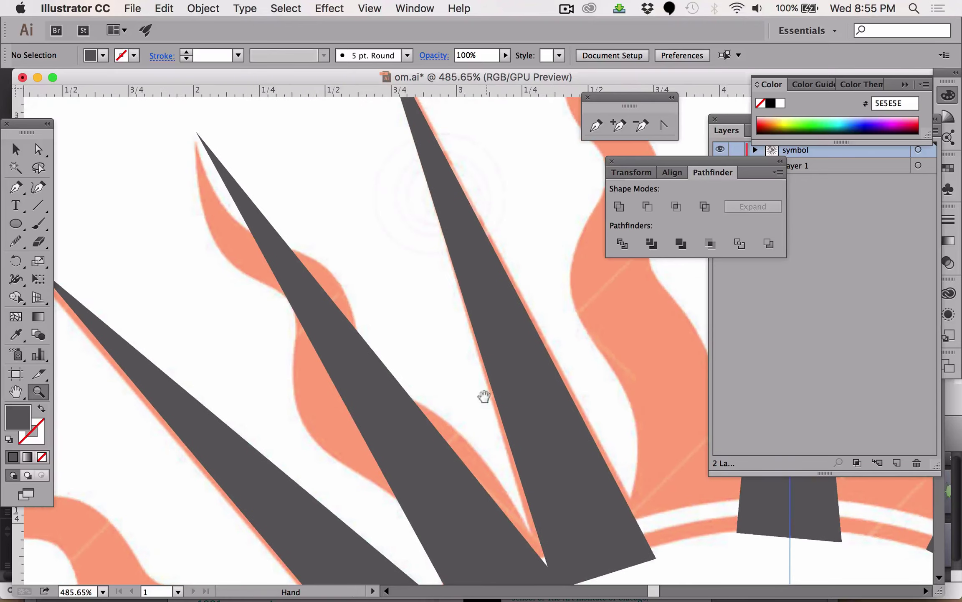
pyautogui.click(14, 188)
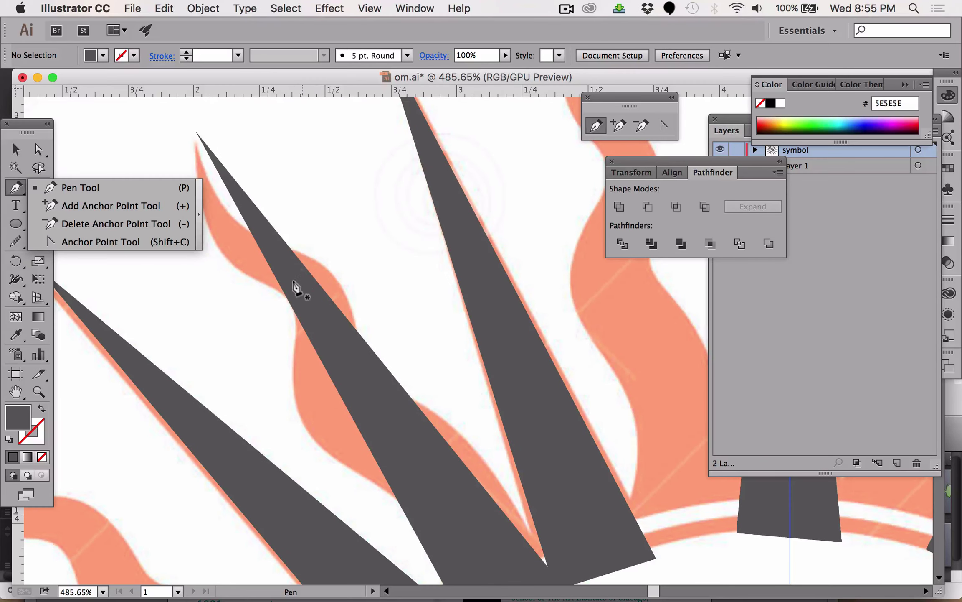
pyautogui.click(56, 184)
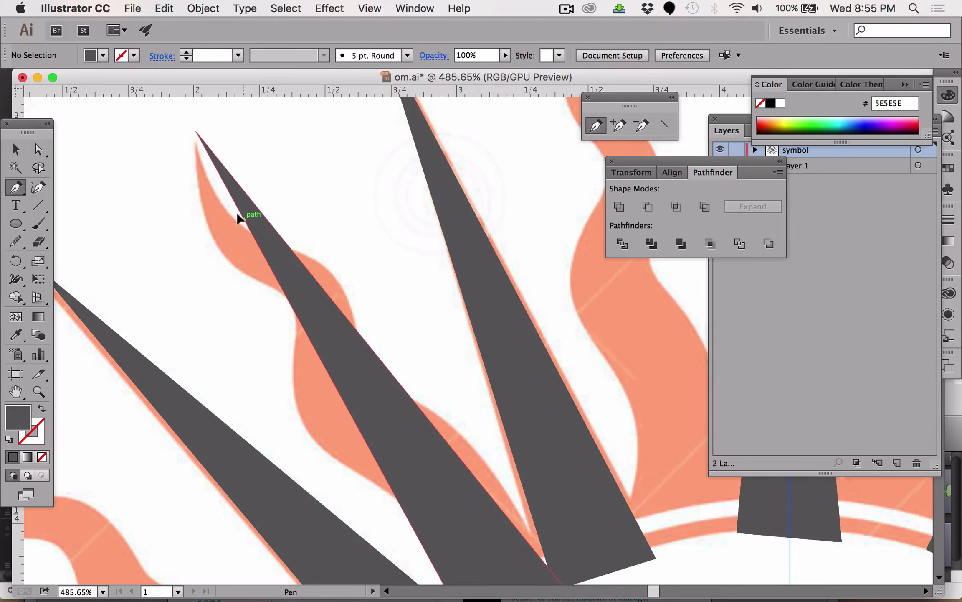
pyautogui.moveTo(245, 220); pyautogui.dragTo(230, 237)
pyautogui.moveTo(201, 175); pyautogui.dragTo(207, 185)
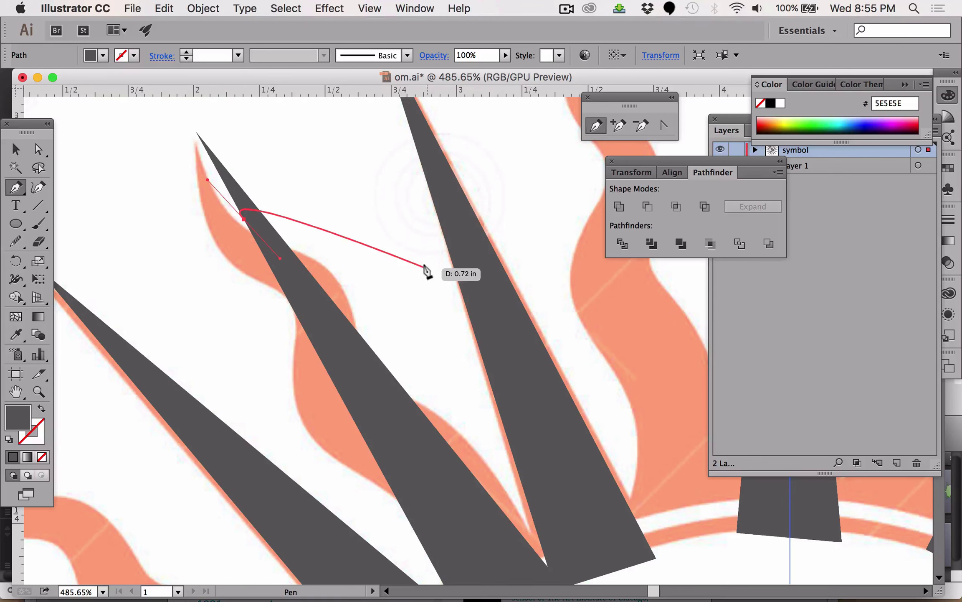
pyautogui.press('super+z')
# Select the ray over the wavy flame and add three anchor points, two on its left edge and one on its right edge.
pyautogui.click(16, 149)
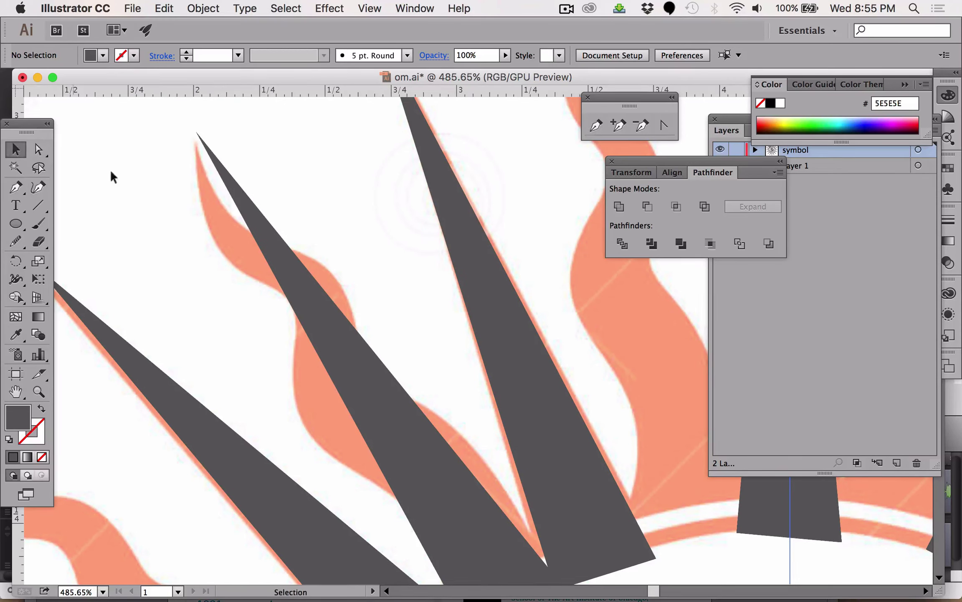
pyautogui.click(322, 311)
pyautogui.moveTo(21, 188); pyautogui.dragTo(72, 213)
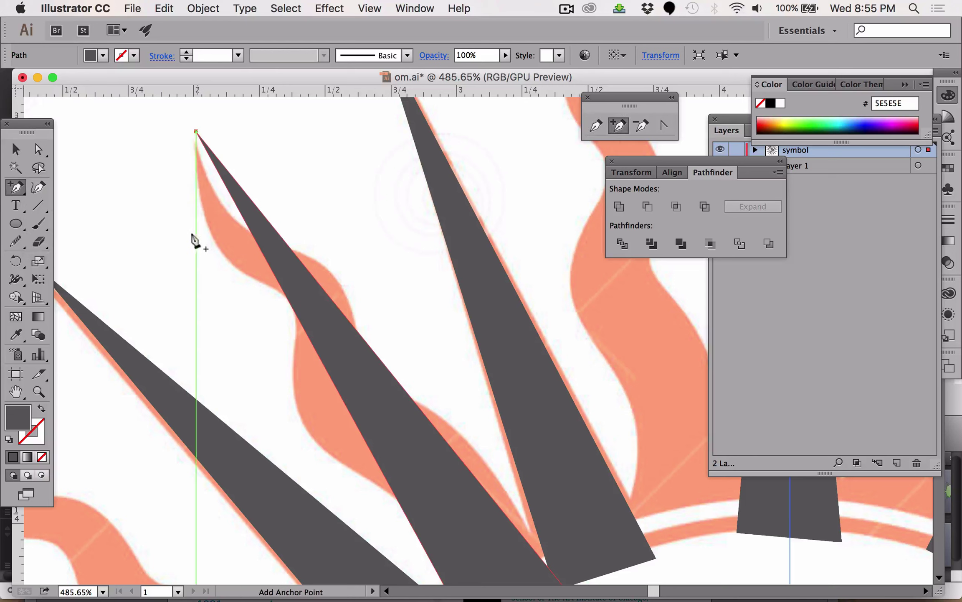
pyautogui.click(243, 218)
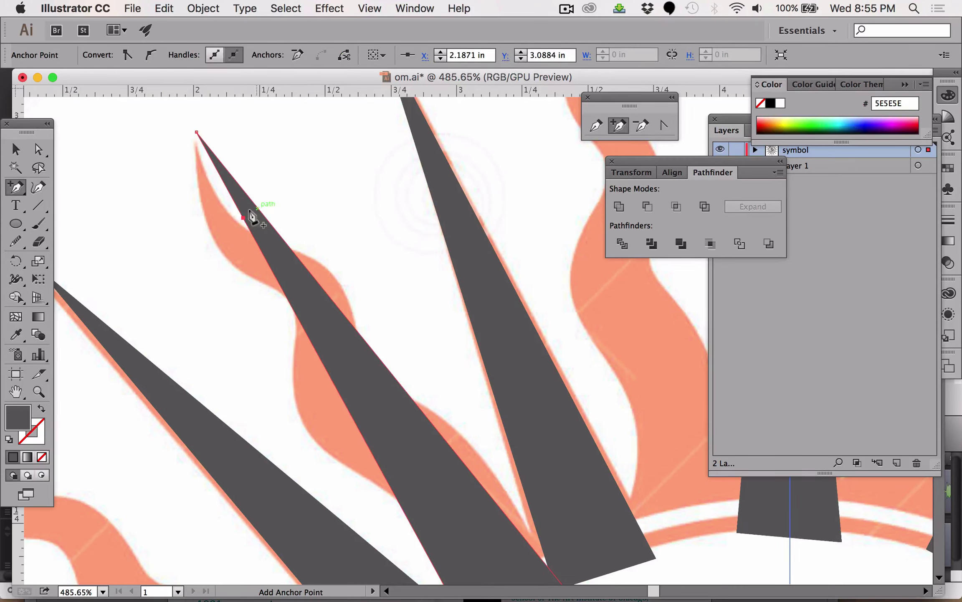
pyautogui.click(320, 286)
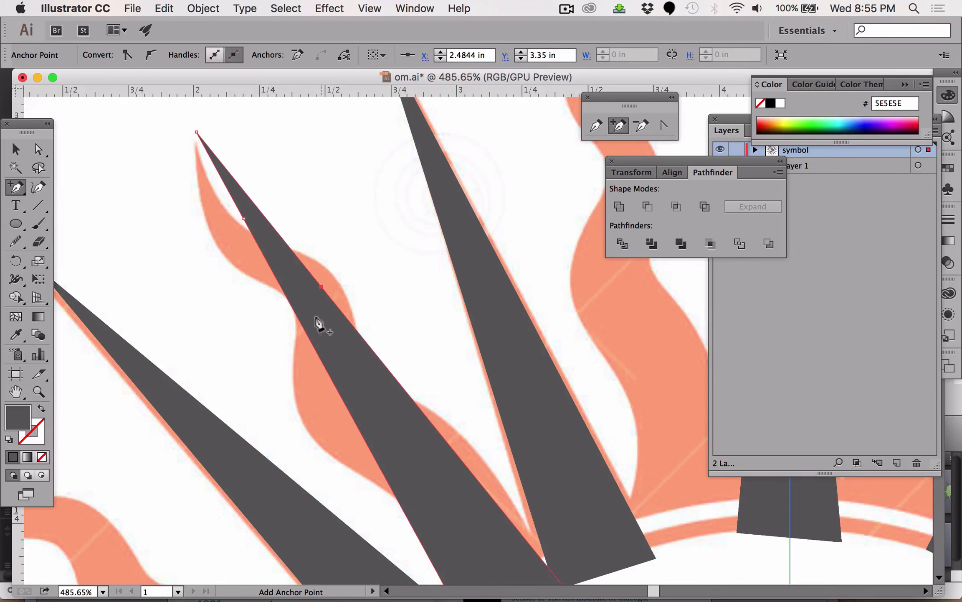
pyautogui.click(347, 408)
pyautogui.moveTo(13, 185); pyautogui.dragTo(88, 241)
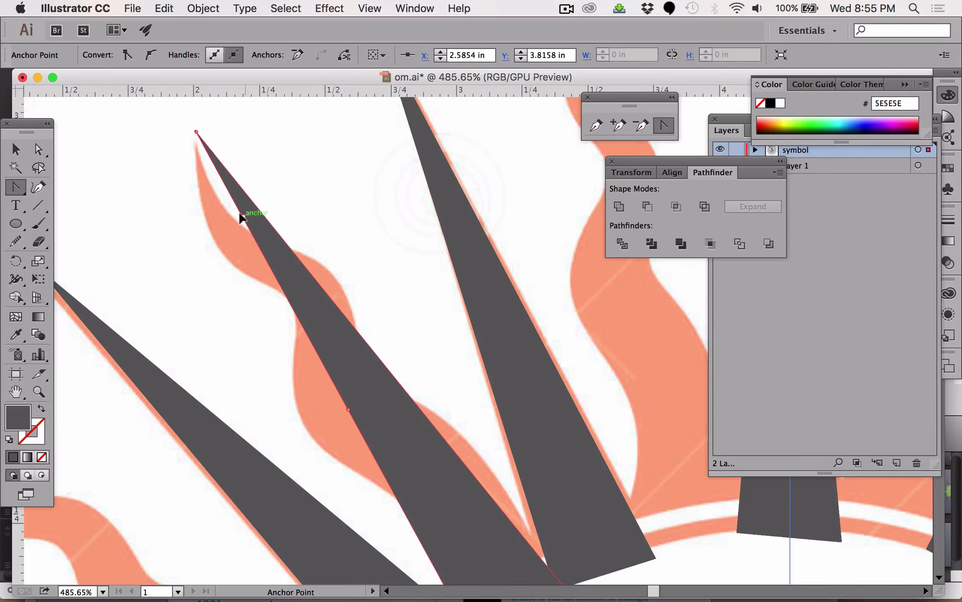
pyautogui.moveTo(241, 217); pyautogui.dragTo(270, 241)
pyautogui.press('super+z')
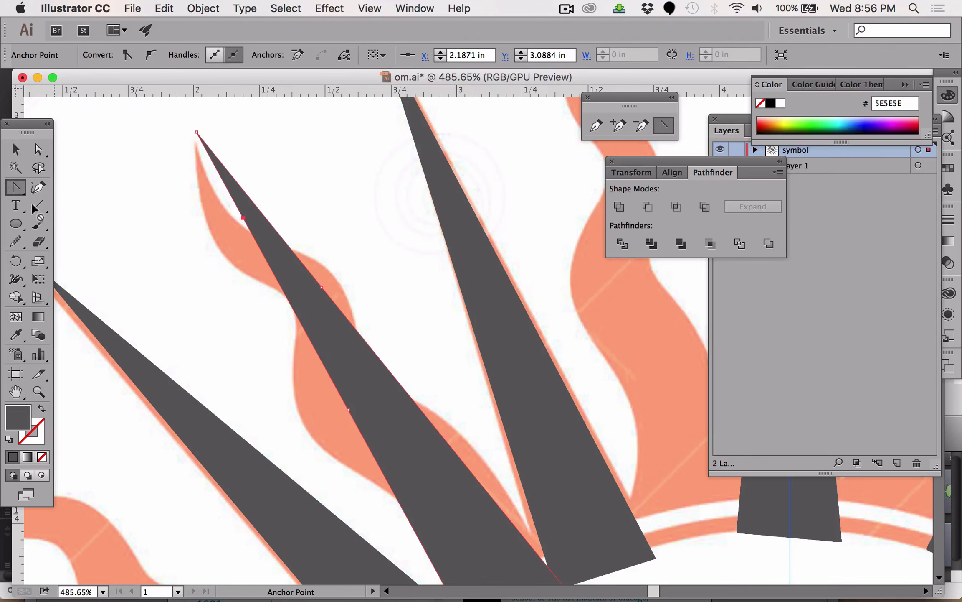
# Add three more anchor points to the ray, near the tip and lower down on its right edge and midway on its left edge.
pyautogui.moveTo(16, 186); pyautogui.dragTo(62, 209)
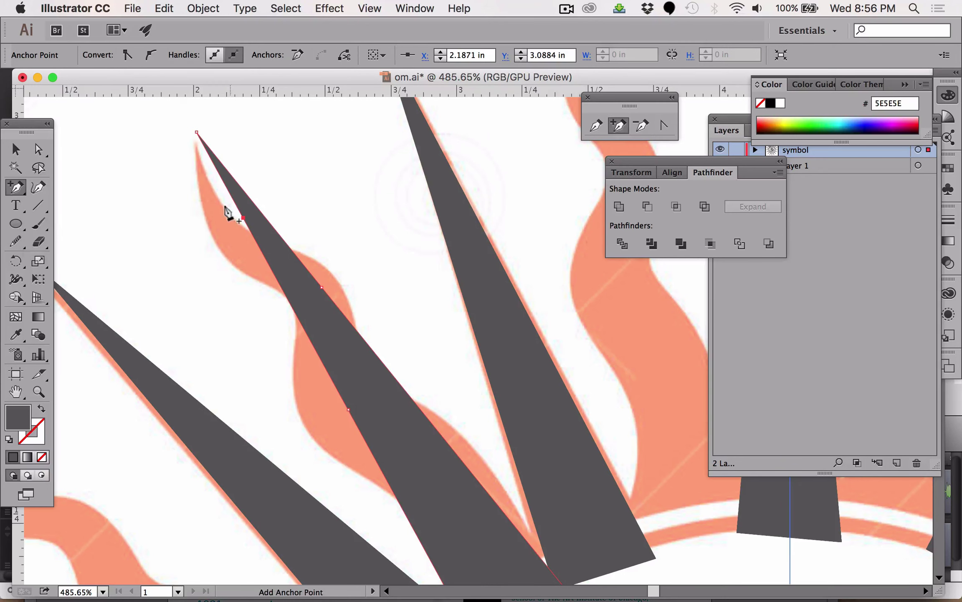
pyautogui.click(258, 207)
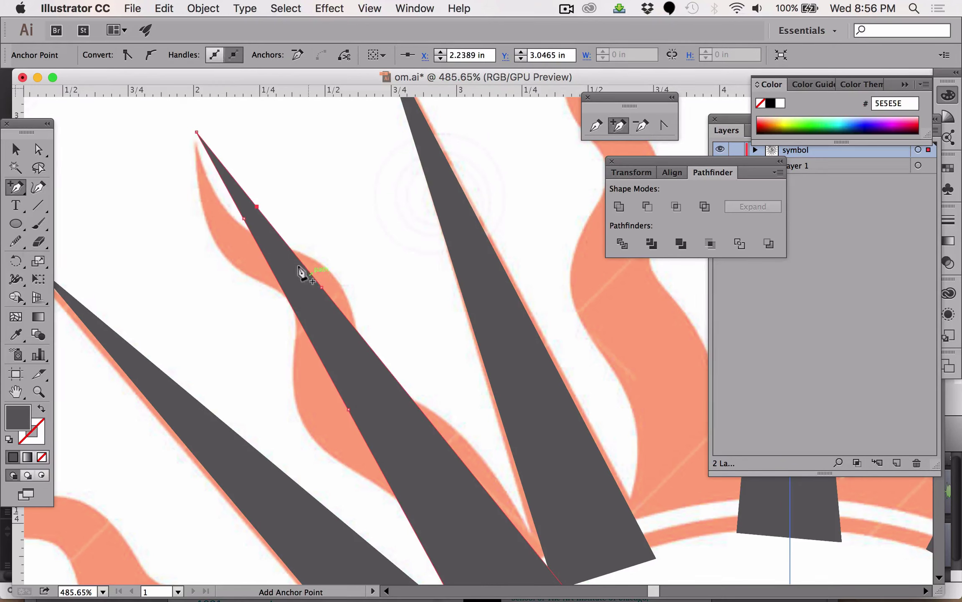
pyautogui.click(290, 303)
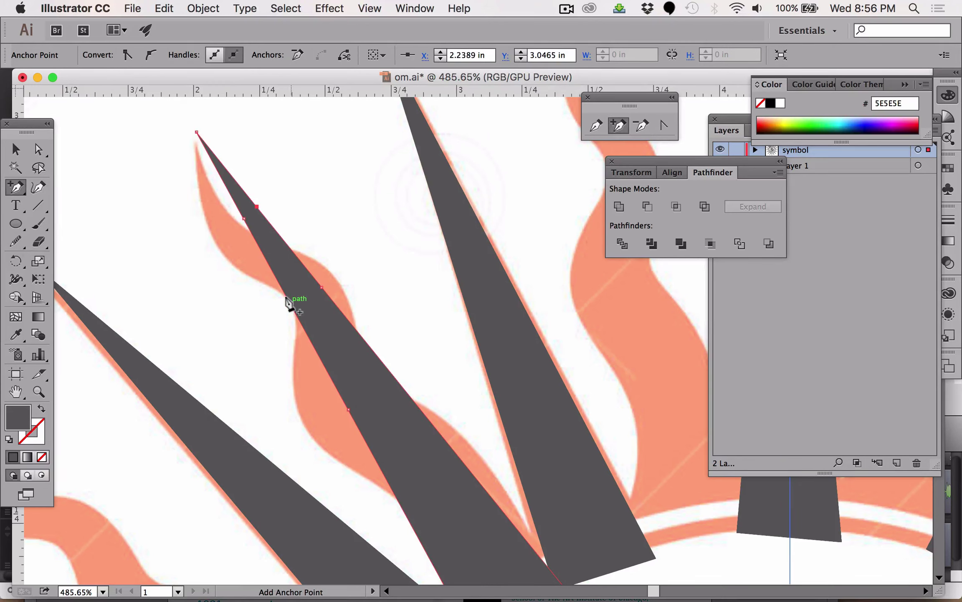
pyautogui.click(396, 379)
# Move the ray's upper and middle left-edge anchor points onto the bends of the wavy flame's left outline.
pyautogui.click(38, 151)
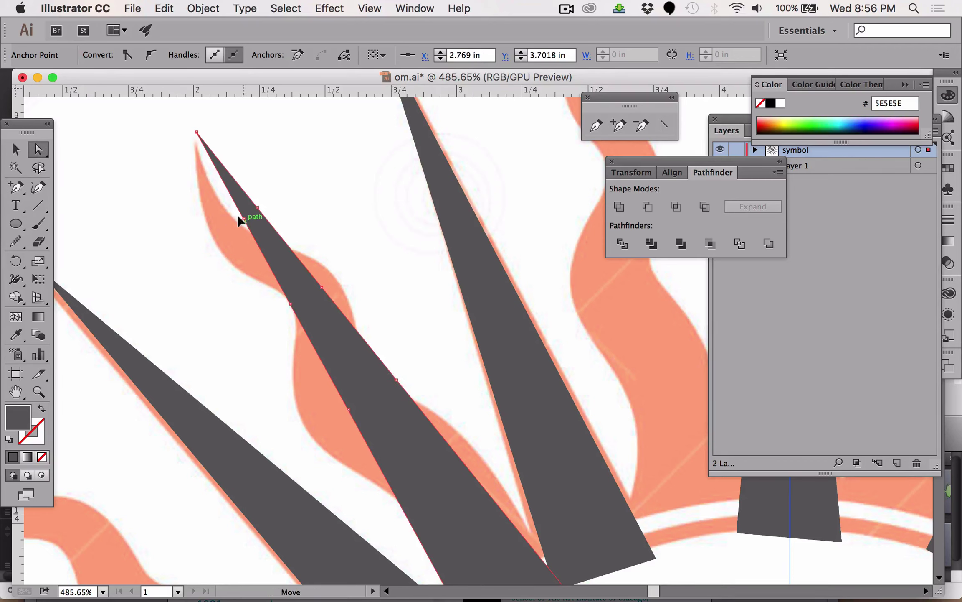
pyautogui.moveTo(242, 219); pyautogui.dragTo(219, 252)
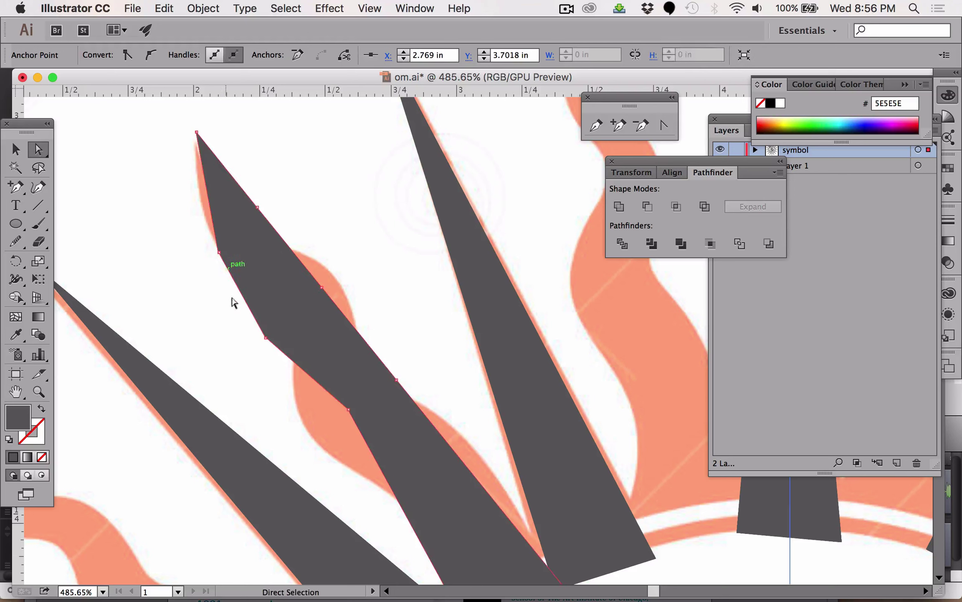
pyautogui.moveTo(266, 337); pyautogui.dragTo(293, 305)
# Swap the ray's fill and stroke, and move its three right-edge anchors and lowest added left-edge anchor onto the wavy flame's outline.
pyautogui.click(42, 411)
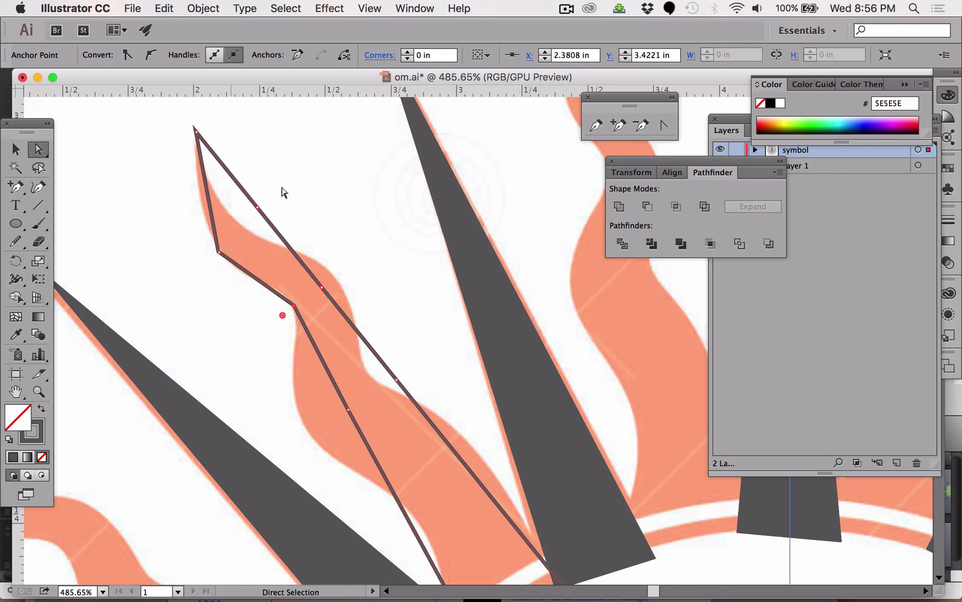
pyautogui.moveTo(259, 198); pyautogui.dragTo(230, 213)
pyautogui.moveTo(321, 286); pyautogui.dragTo(329, 271)
pyautogui.moveTo(342, 407); pyautogui.dragTo(298, 414)
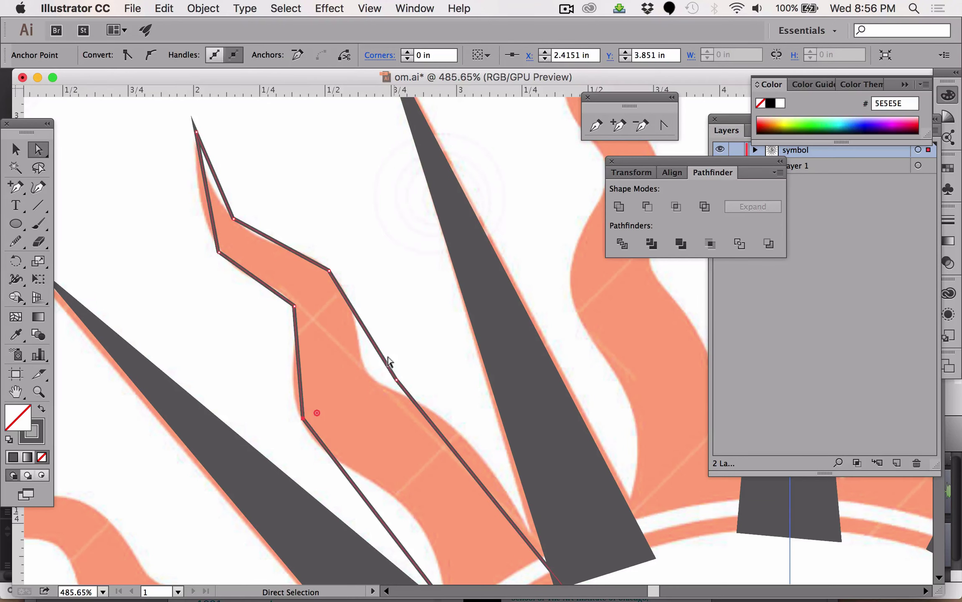
pyautogui.moveTo(395, 378); pyautogui.dragTo(363, 367)
# Add one more anchor point to each long edge of the ray outline, between the lowest bends and the base.
pyautogui.hscroll(-2, 380, 430)
pyautogui.scroll(-3, 380, 429)
pyautogui.hscroll(-2, 379, 429)
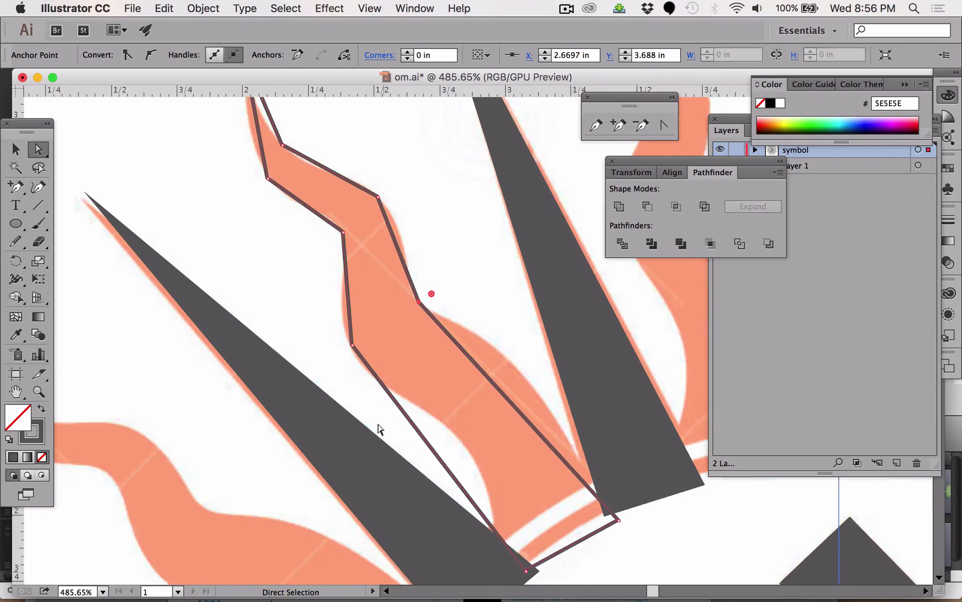
pyautogui.click(18, 184)
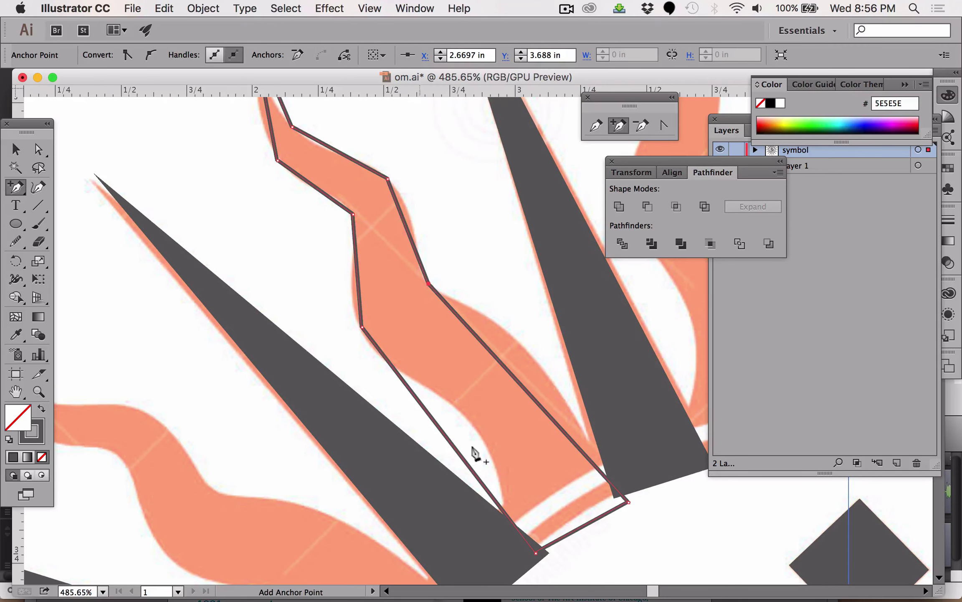
pyautogui.click(445, 436)
pyautogui.click(511, 374)
pyautogui.click(40, 148)
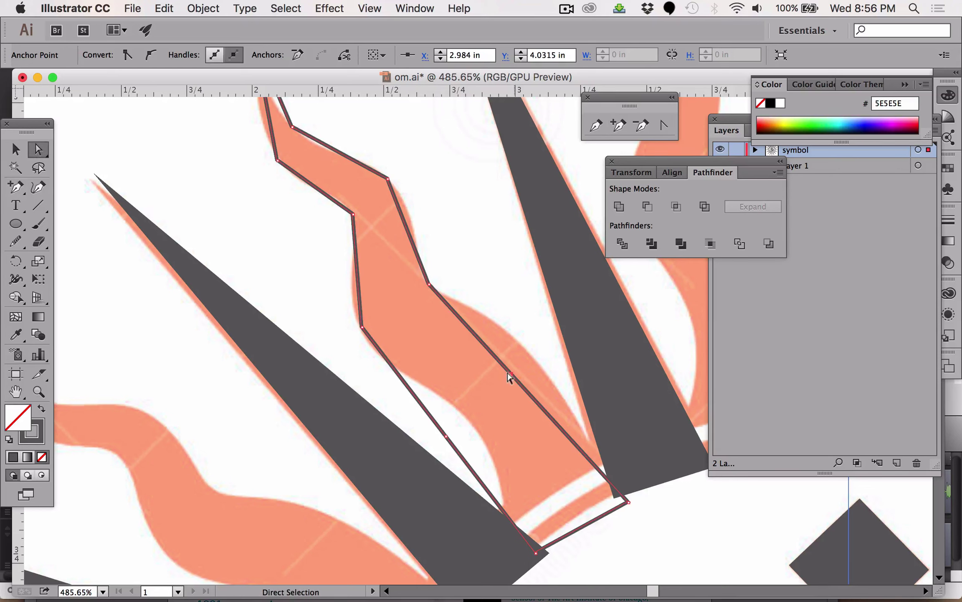
# Move the newly added lowest anchor points on the ray's right and left edges onto the wavy flame's outline.
pyautogui.moveTo(509, 375); pyautogui.dragTo(520, 348)
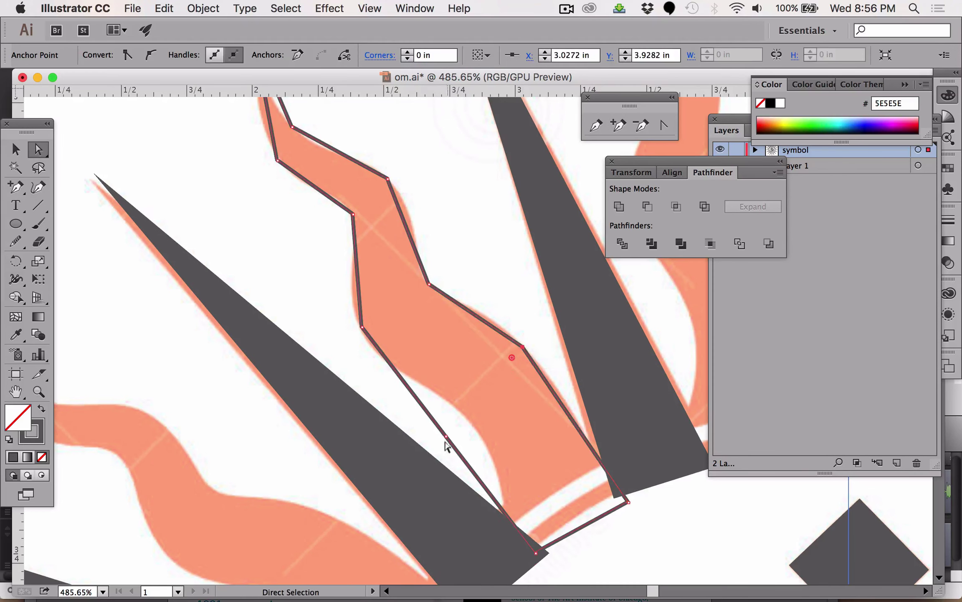
pyautogui.moveTo(445, 439); pyautogui.dragTo(472, 423)
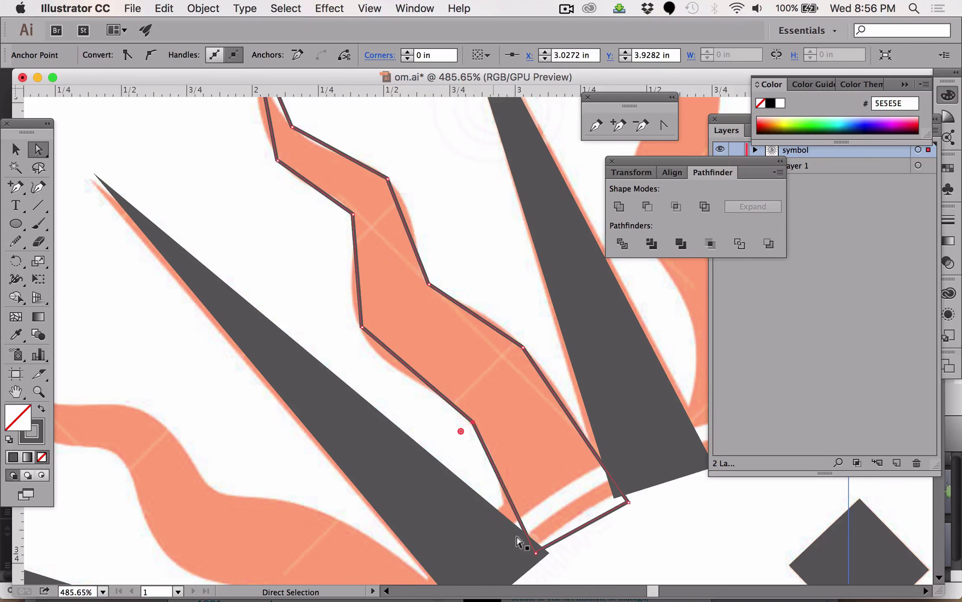
# Use the Anchor Point tool to curve the two uppermost bends on each edge of the ray to match the flame.
pyautogui.scroll(3, 445, 408)
pyautogui.hscroll(2, 445, 408)
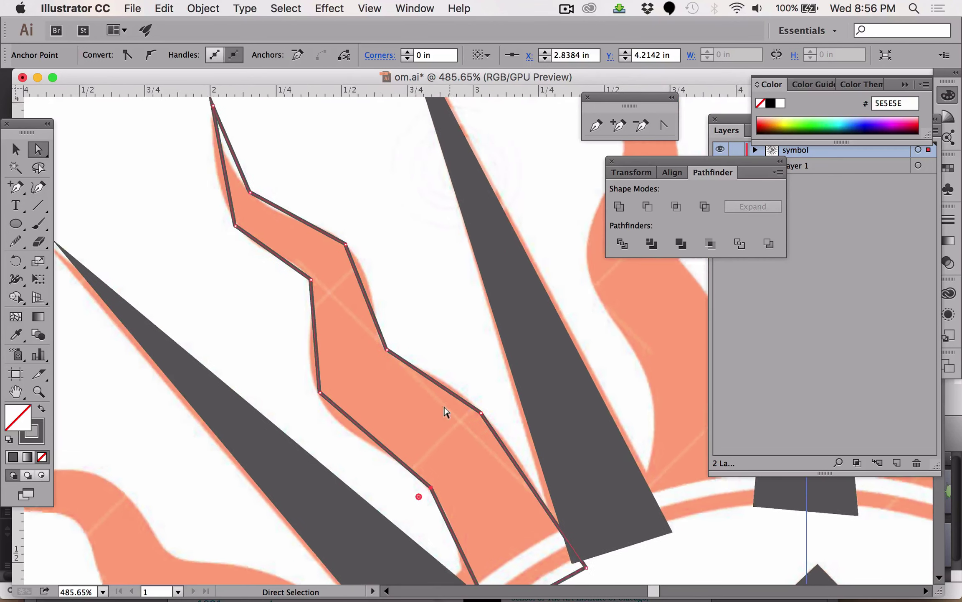
pyautogui.scroll(1, 446, 411)
pyautogui.hscroll(1, 446, 411)
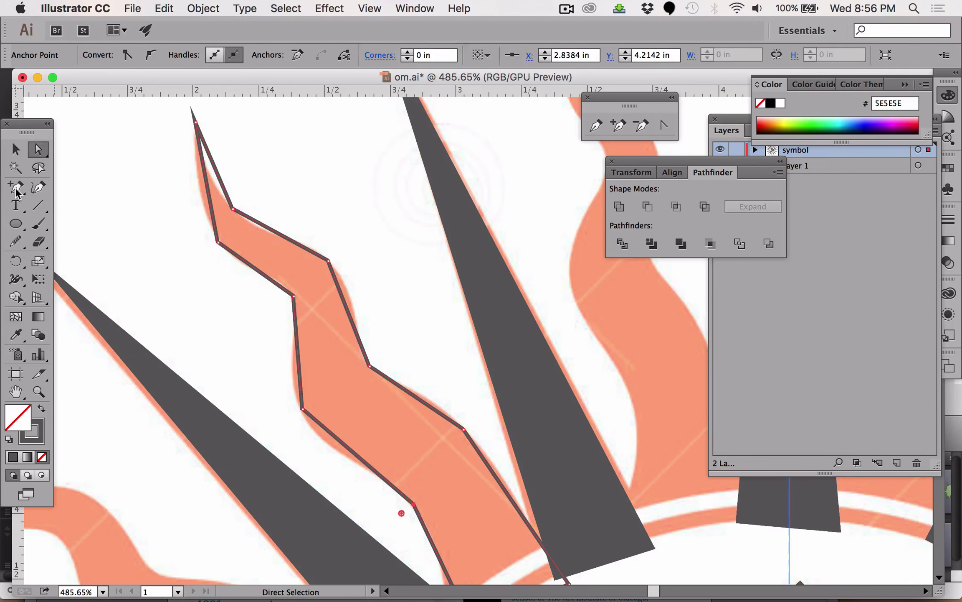
pyautogui.moveTo(17, 193); pyautogui.dragTo(63, 239)
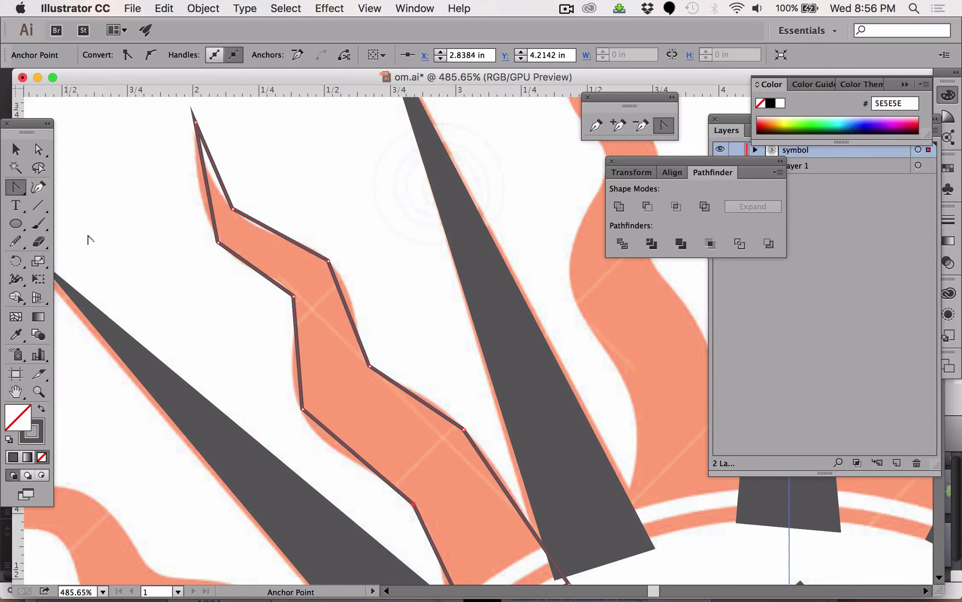
pyautogui.moveTo(232, 208); pyautogui.dragTo(209, 175)
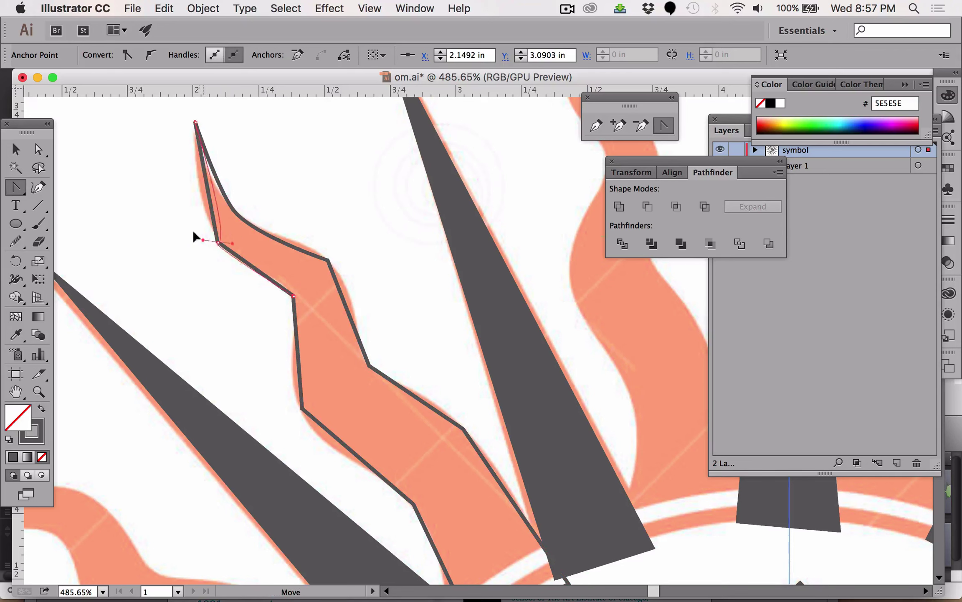
pyautogui.moveTo(193, 233); pyautogui.dragTo(228, 253)
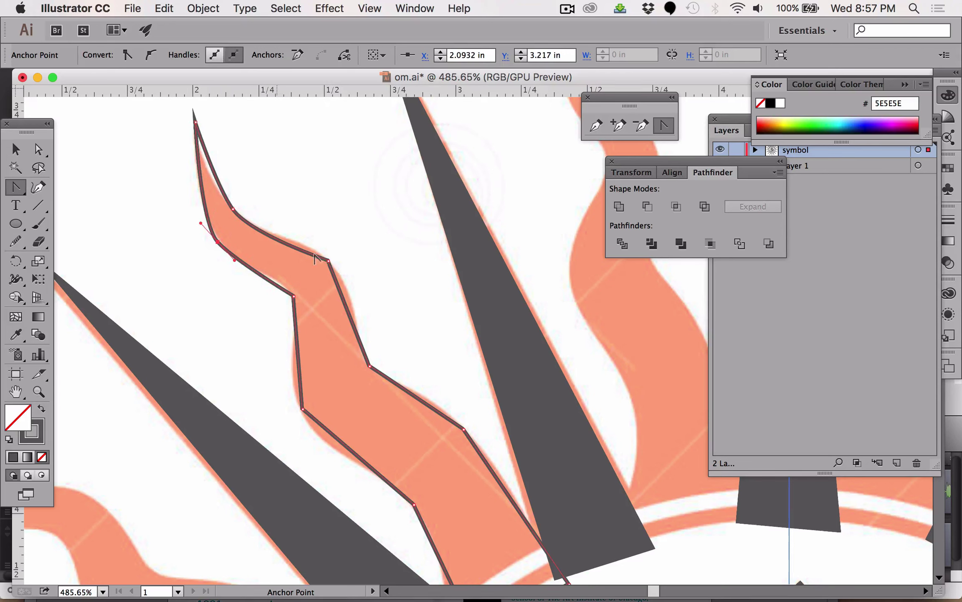
pyautogui.moveTo(329, 261); pyautogui.dragTo(289, 229)
pyautogui.moveTo(294, 296)
pyautogui.mouseDown()
pyautogui.moveTo(303, 321)
pyautogui.moveTo(297, 314)
pyautogui.mouseUp()
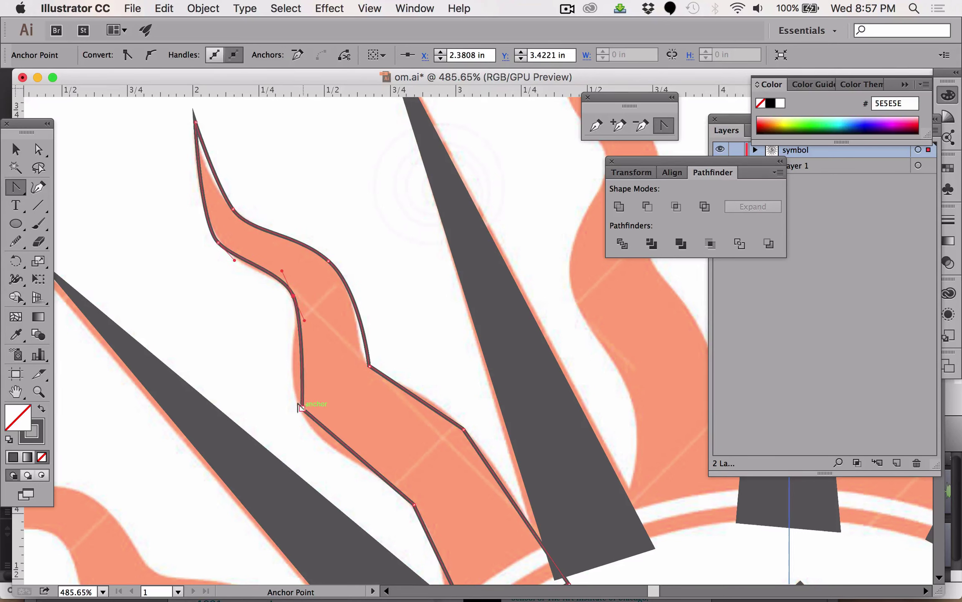
# Convert the lower bends on both edges and the left base corner of the outline into smooth curves following the flame.
pyautogui.moveTo(300, 407); pyautogui.dragTo(324, 444)
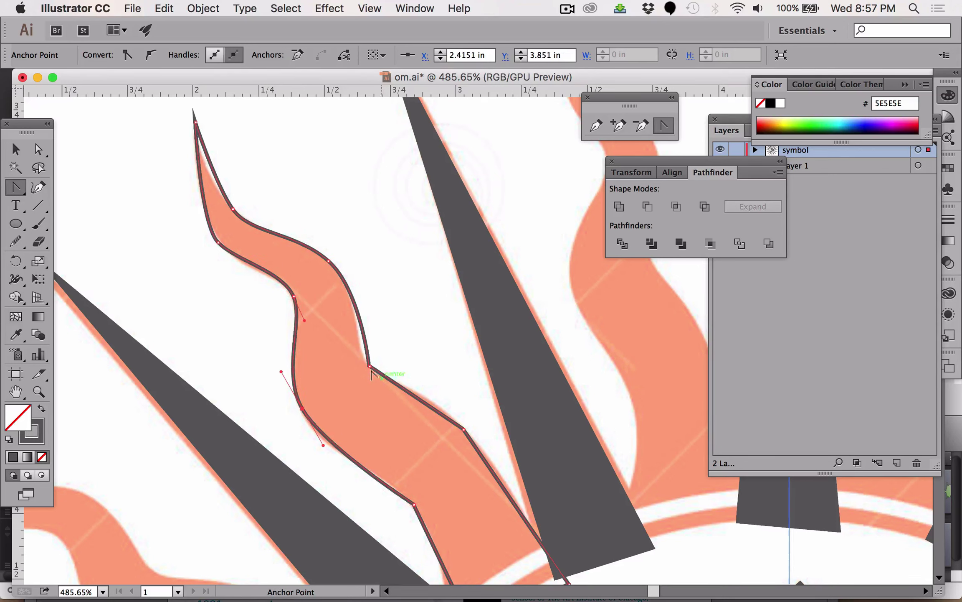
pyautogui.moveTo(367, 365); pyautogui.dragTo(346, 325)
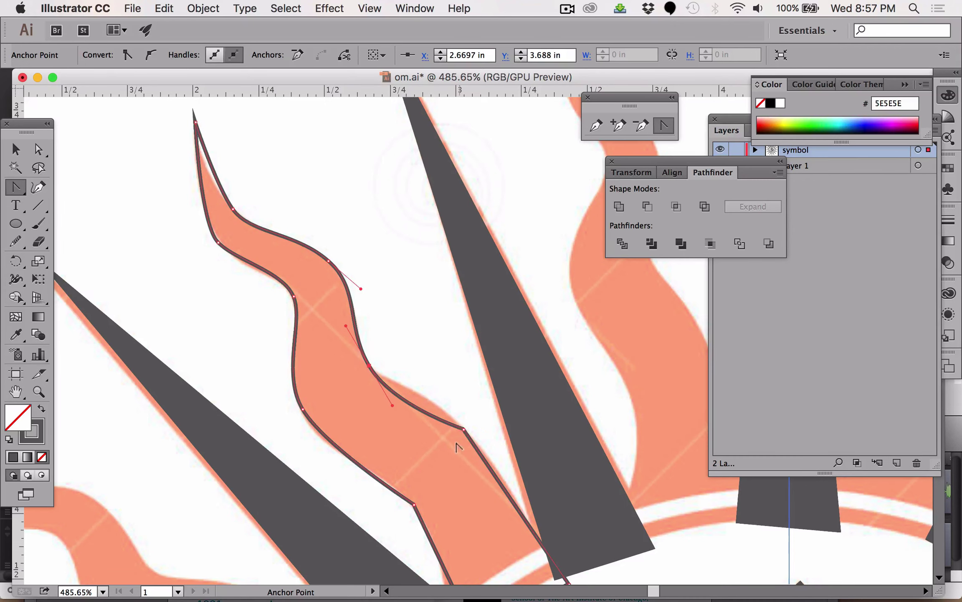
pyautogui.moveTo(464, 429); pyautogui.dragTo(423, 378)
pyautogui.scroll(-3, 437, 432)
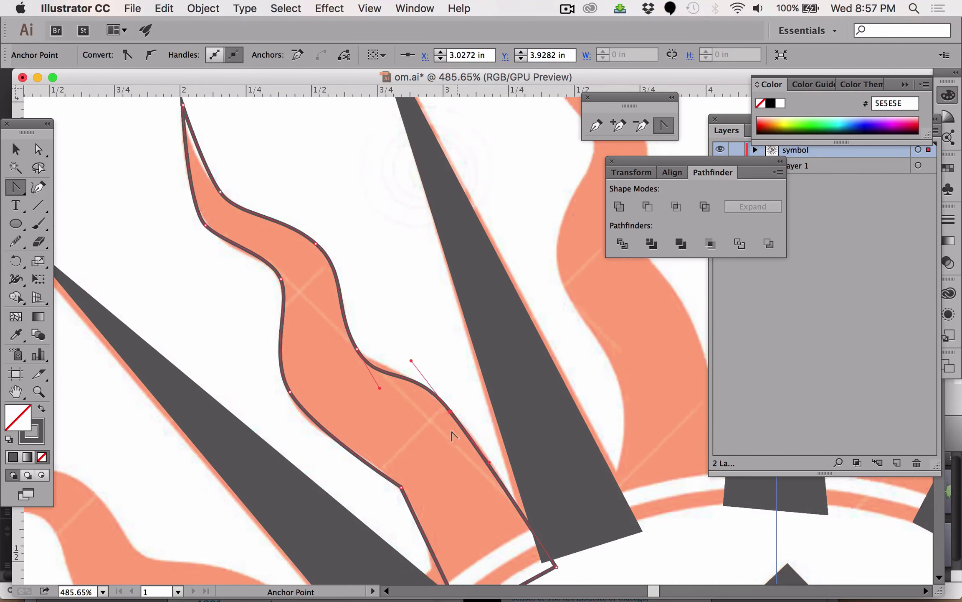
pyautogui.moveTo(411, 420); pyautogui.dragTo(431, 451)
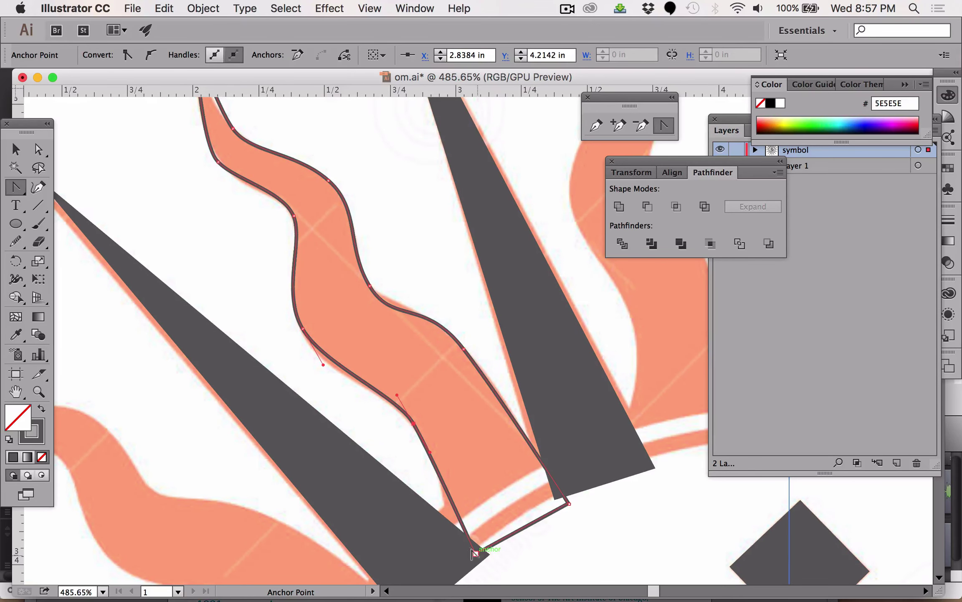
pyautogui.moveTo(474, 553); pyautogui.dragTo(474, 578)
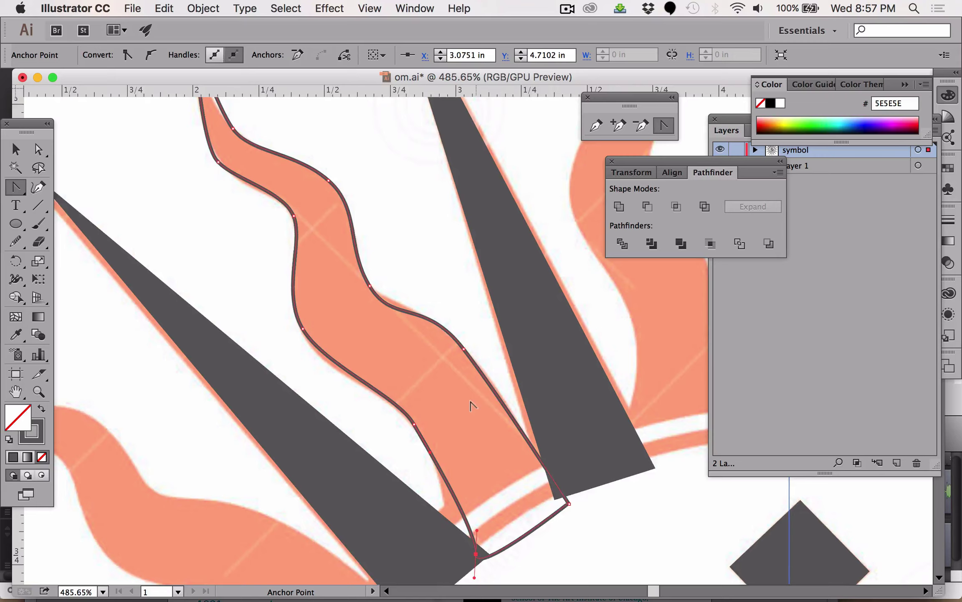
# Shift the flame's left base anchor outward and adjust its curve and the lowest right bend's handle to fit the traced outline.
pyautogui.hscroll(2, 471, 405)
pyautogui.scroll(2, 471, 404)
pyautogui.click(42, 149)
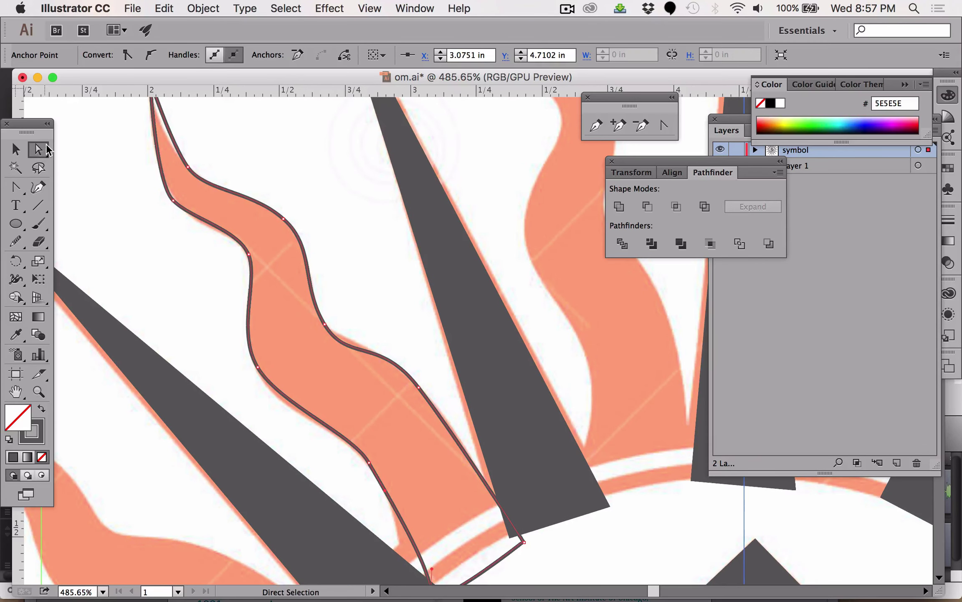
pyautogui.moveTo(305, 358); pyautogui.dragTo(346, 161)
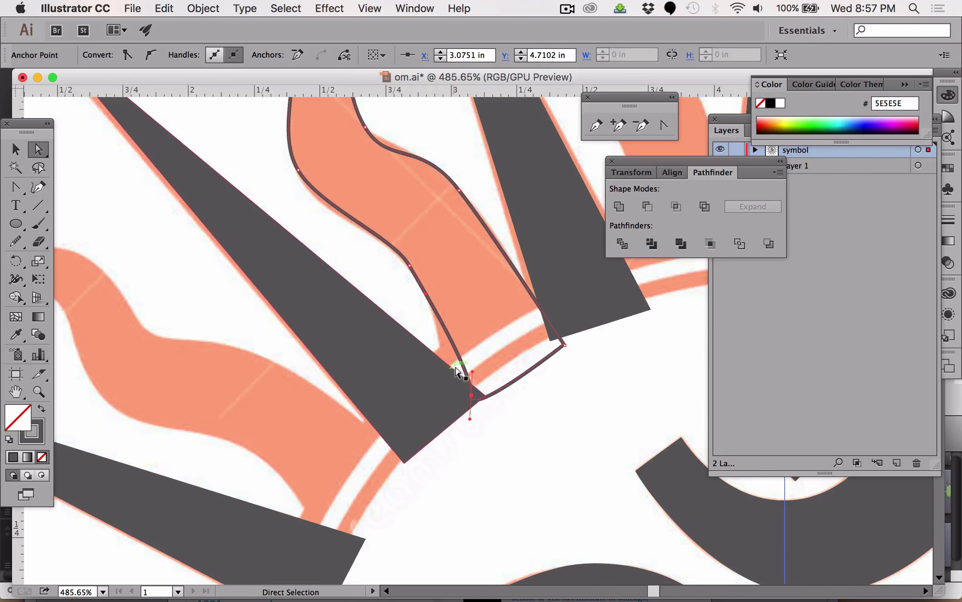
pyautogui.click(466, 389)
pyautogui.moveTo(465, 389); pyautogui.dragTo(449, 354)
pyautogui.moveTo(420, 288); pyautogui.dragTo(440, 302)
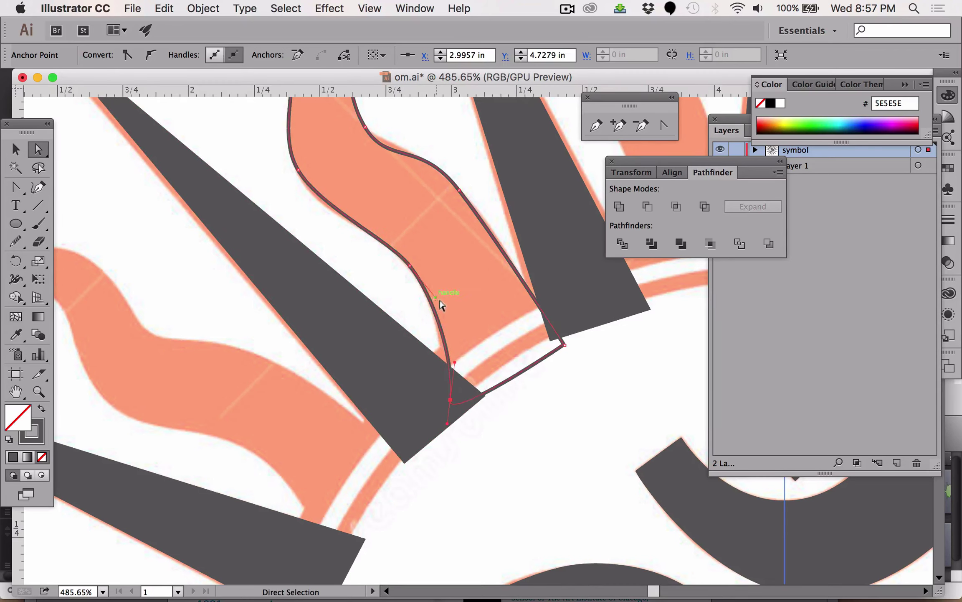
pyautogui.click(456, 190)
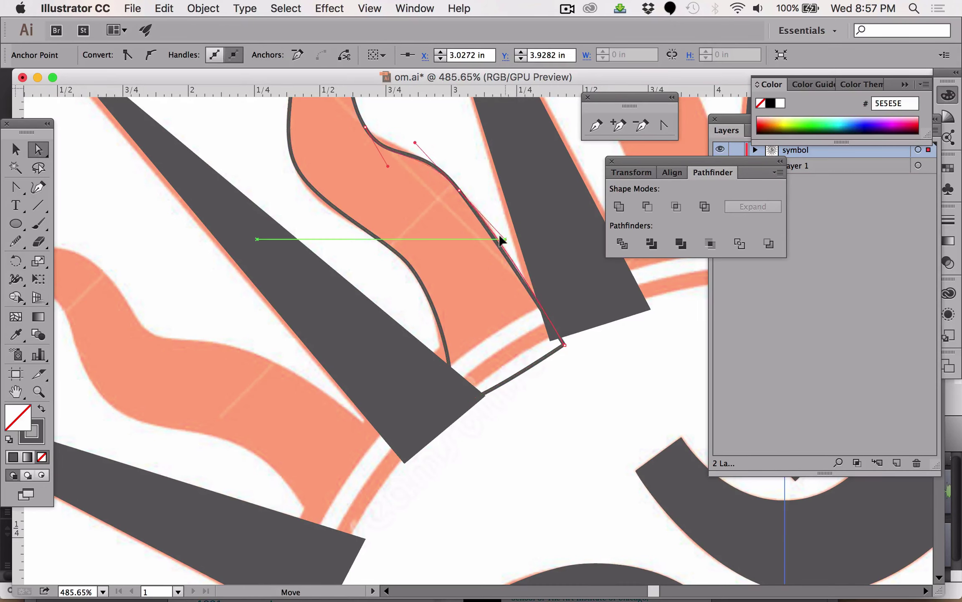
pyautogui.click(530, 392)
# Select the finished flame outline and swap its fill and stroke so it is solid gray.
pyautogui.press('space')
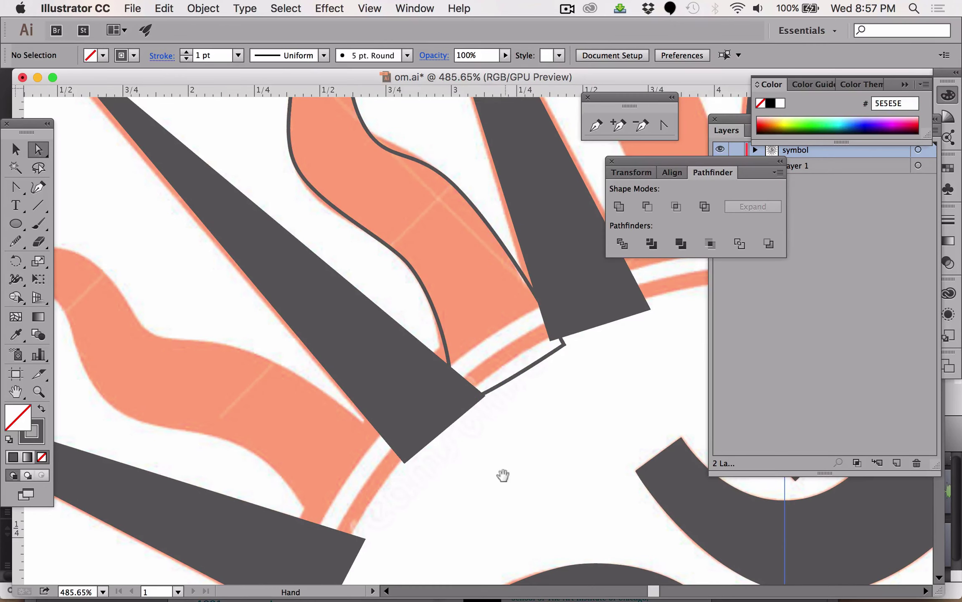
pyautogui.moveTo(503, 475)
pyautogui.mouseDown()
pyautogui.moveTo(582, 428)
pyautogui.moveTo(490, 595)
pyautogui.moveTo(546, 466)
pyautogui.moveTo(628, 356)
pyautogui.moveTo(527, 475)
pyautogui.moveTo(403, 577)
pyautogui.moveTo(424, 561)
pyautogui.mouseUp()
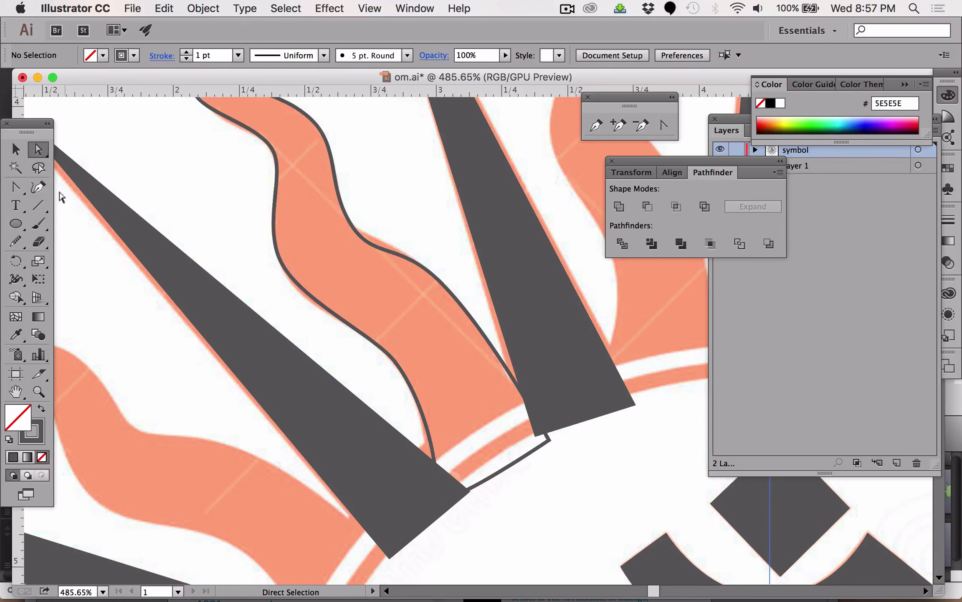
pyautogui.click(15, 149)
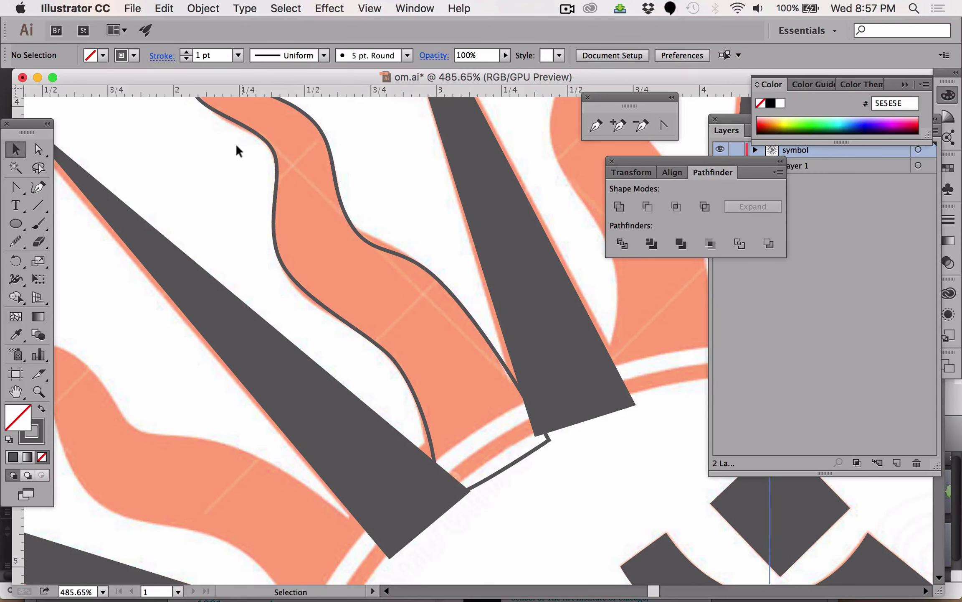
pyautogui.click(273, 183)
pyautogui.click(40, 410)
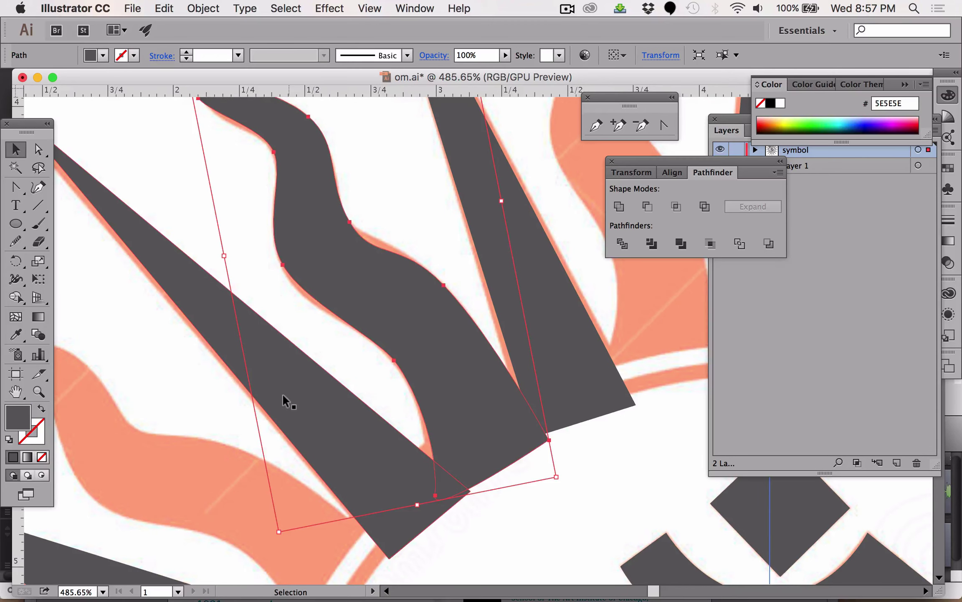
# Create a copy of the flame rotated 22.5° about the intersection of the guides at the symbol's center.
pyautogui.press('super+minus')
pyautogui.press('super+minus')
pyautogui.press('super+minus')
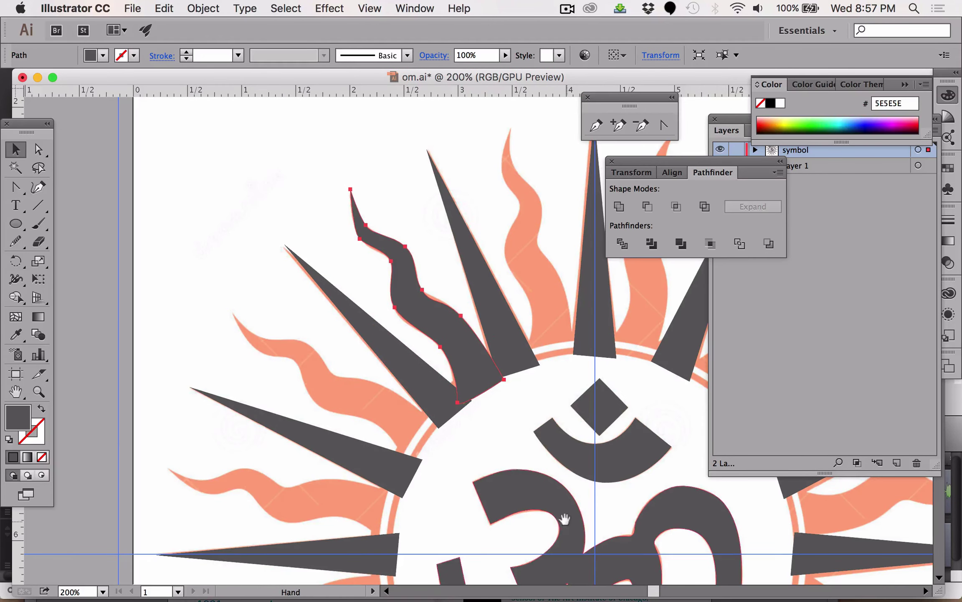
pyautogui.hscroll(10, 282, 400)
pyautogui.scroll(-4, 283, 400)
pyautogui.press('r')
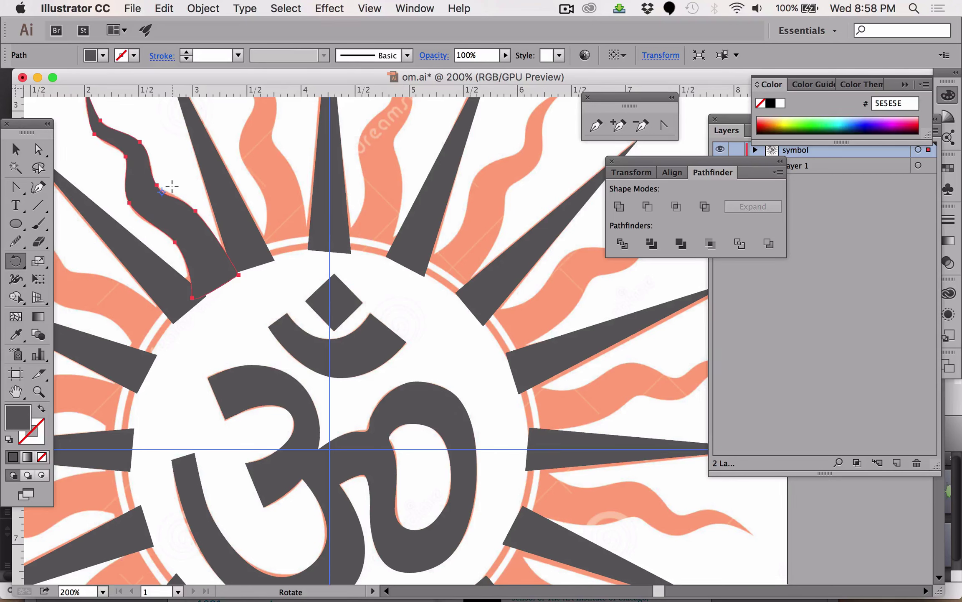
pyautogui.keyDown('alt'); pyautogui.click(329, 448); pyautogui.keyUp('alt')
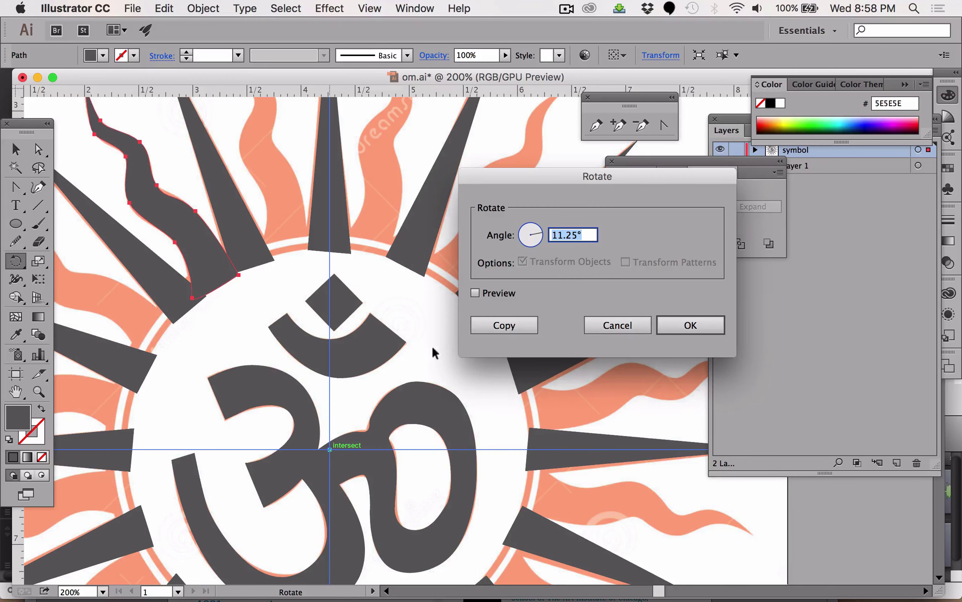
pyautogui.write('22.5')
pyautogui.click(475, 294)
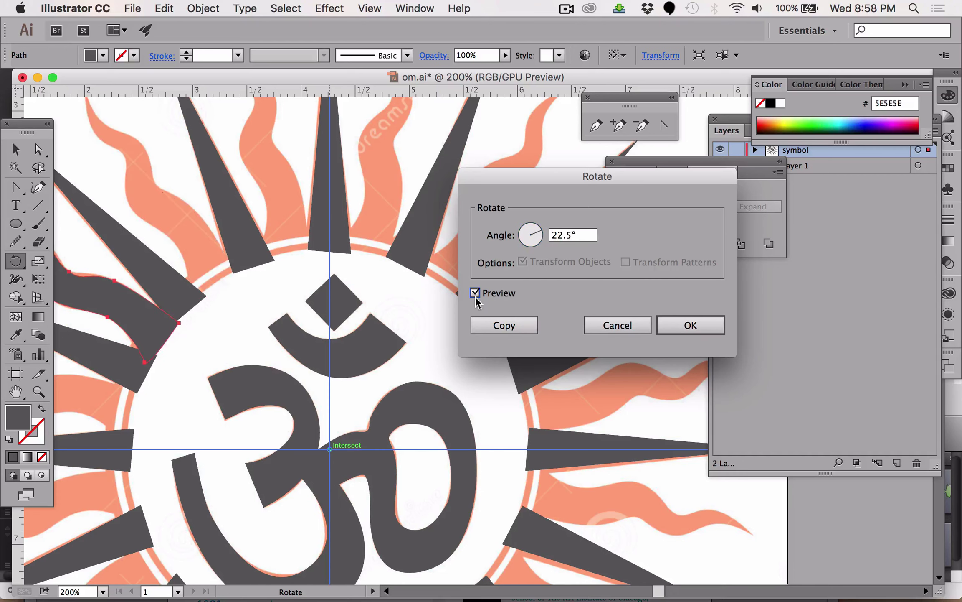
pyautogui.click(498, 324)
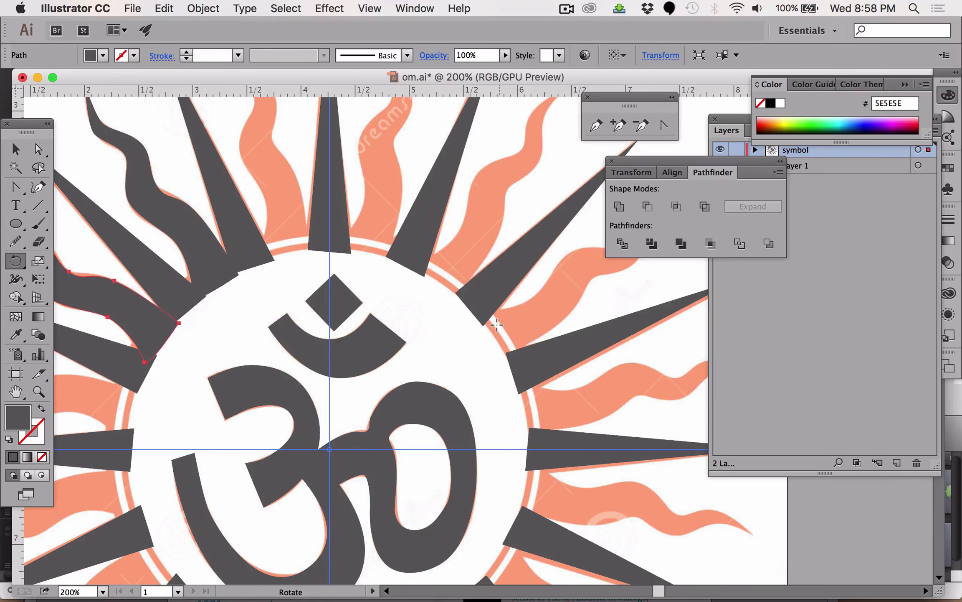
# Repeat the rotated copy until wavy flames fill every gap between the straight rays, and deselect the last one.
pyautogui.press('super+d')
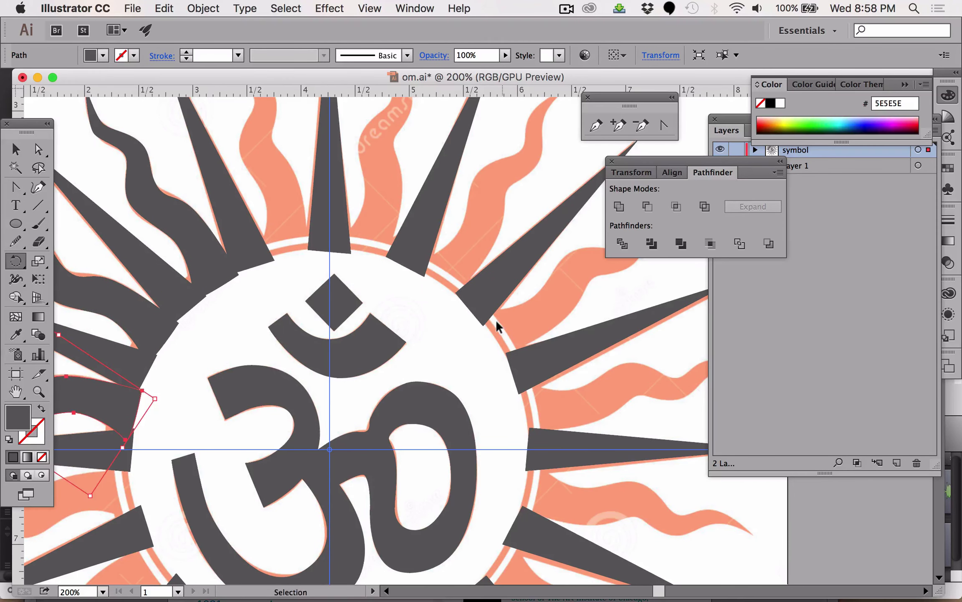
pyautogui.press('super+d')
pyautogui.scroll(-5, 496, 318)
pyautogui.hscroll(-1, 495, 319)
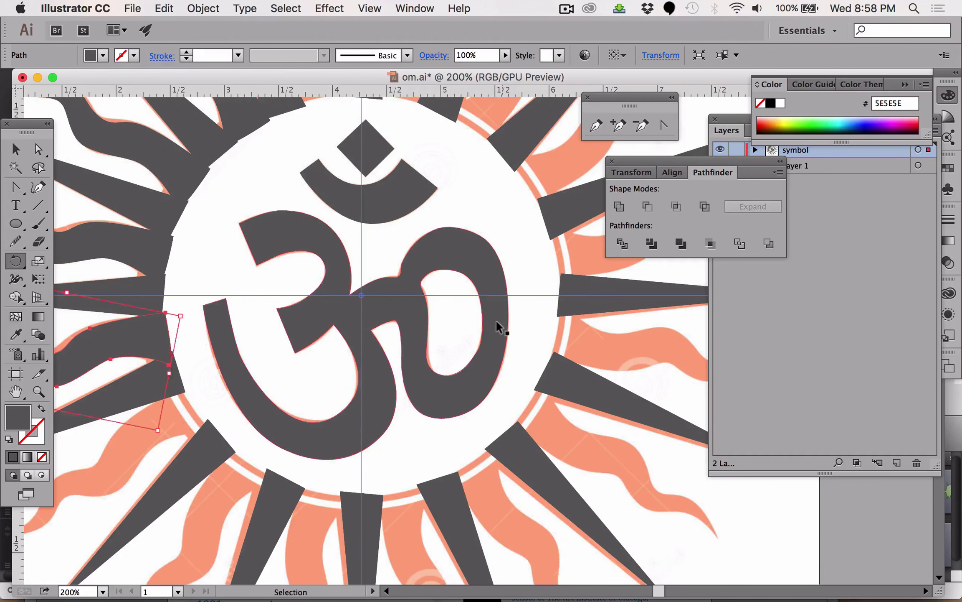
pyautogui.press('super+d')
pyautogui.press('super+d')
pyautogui.press('super+d')
pyautogui.press('super+d')
pyautogui.press('super+d')
pyautogui.press('super+d')
pyautogui.press('super+d')
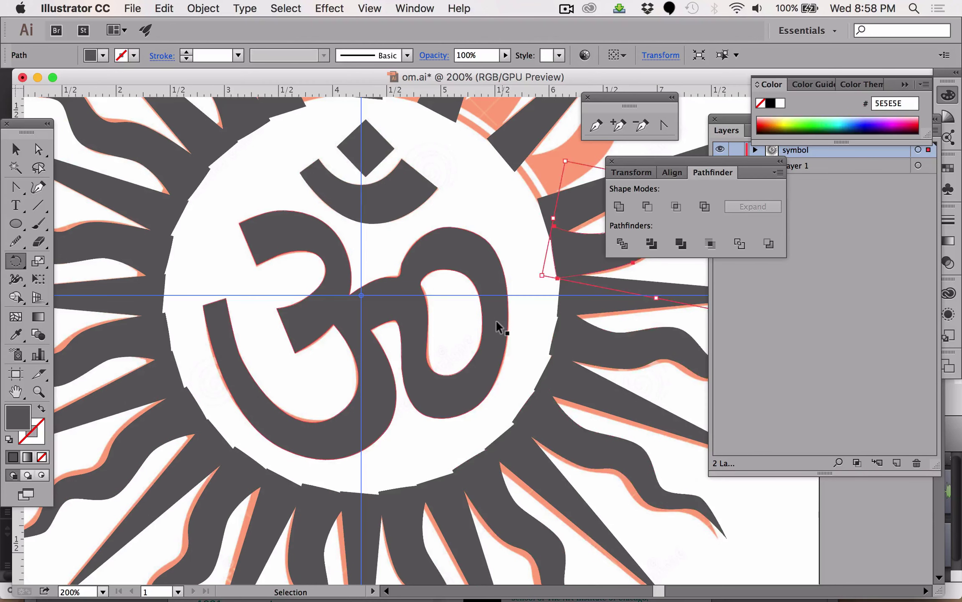
pyautogui.press('super+d')
pyautogui.scroll(3, 495, 318)
pyautogui.press('super+d')
pyautogui.press('super+d')
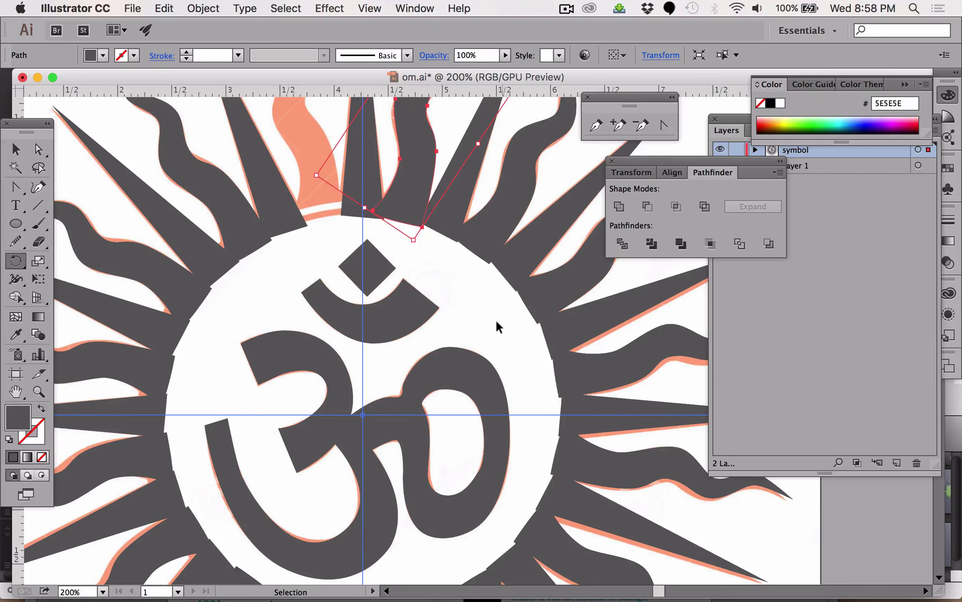
pyautogui.press('super+d')
pyautogui.scroll(5, 496, 322)
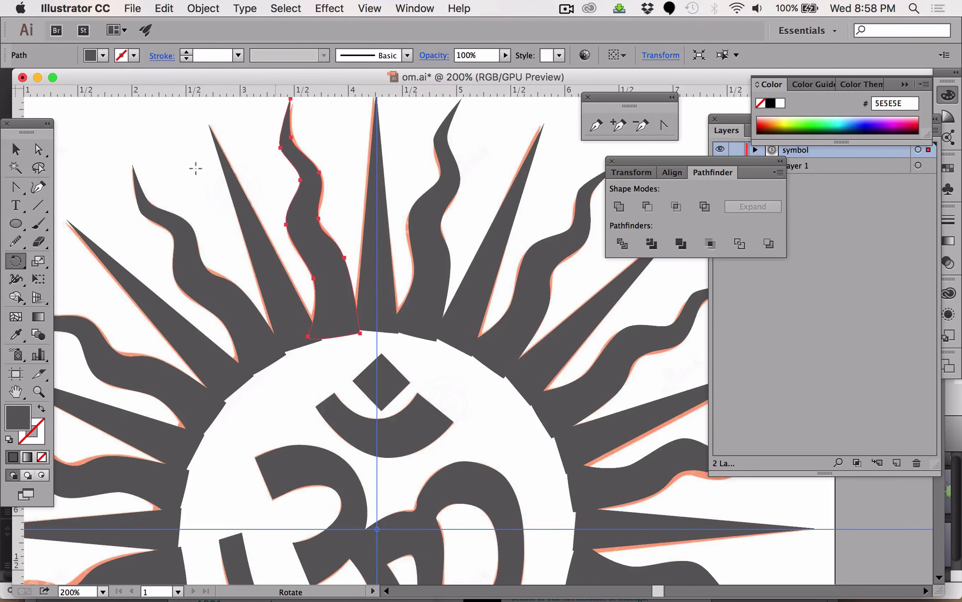
pyautogui.click(16, 150)
pyautogui.click(265, 250)
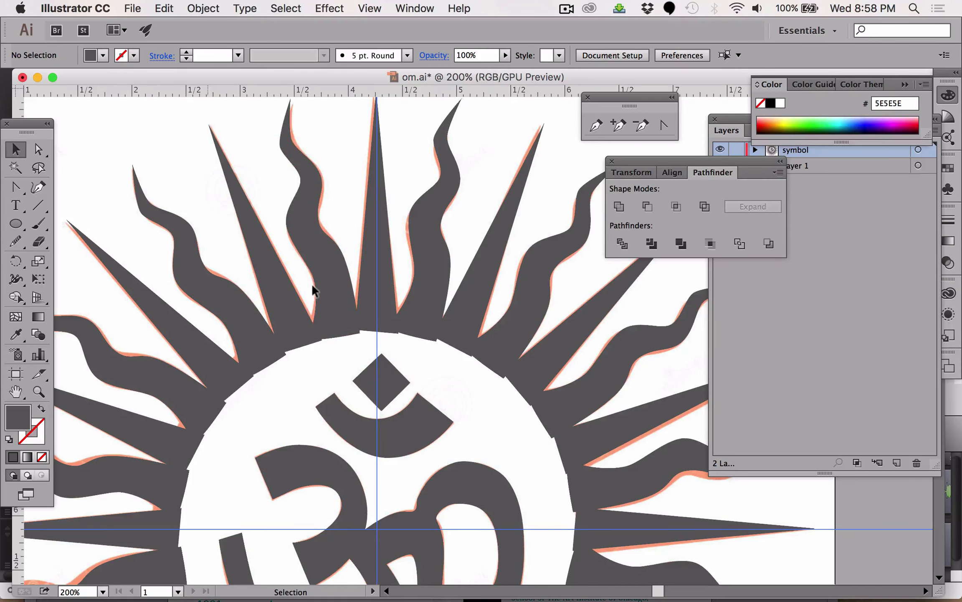
# Draw a gray-filled circle centered on the guide intersection, large enough to overlap the inner ends of all the rays.
pyautogui.scroll(-5, 339, 316)
pyautogui.scroll(-3, 338, 310)
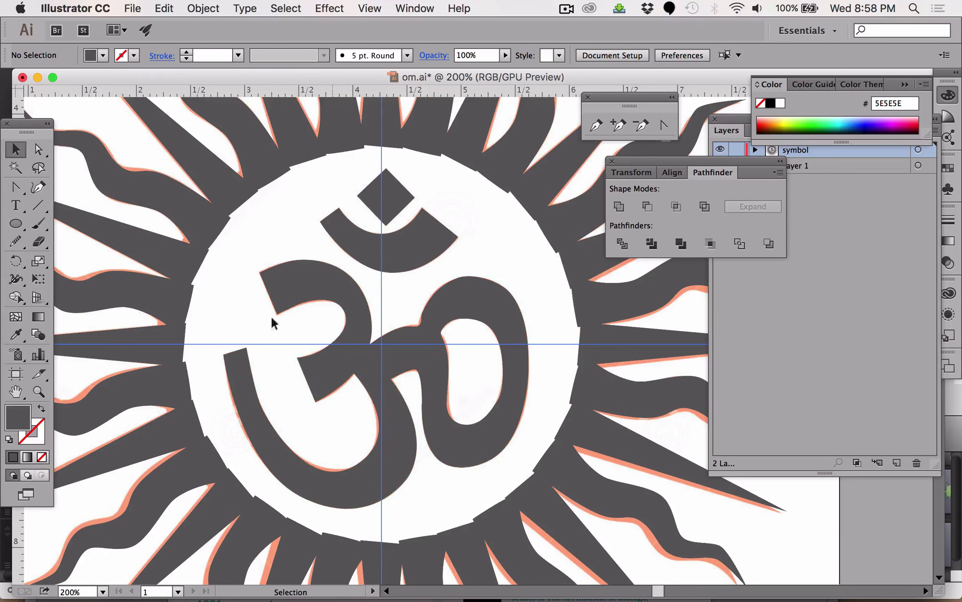
pyautogui.click(18, 151)
pyautogui.click(17, 225)
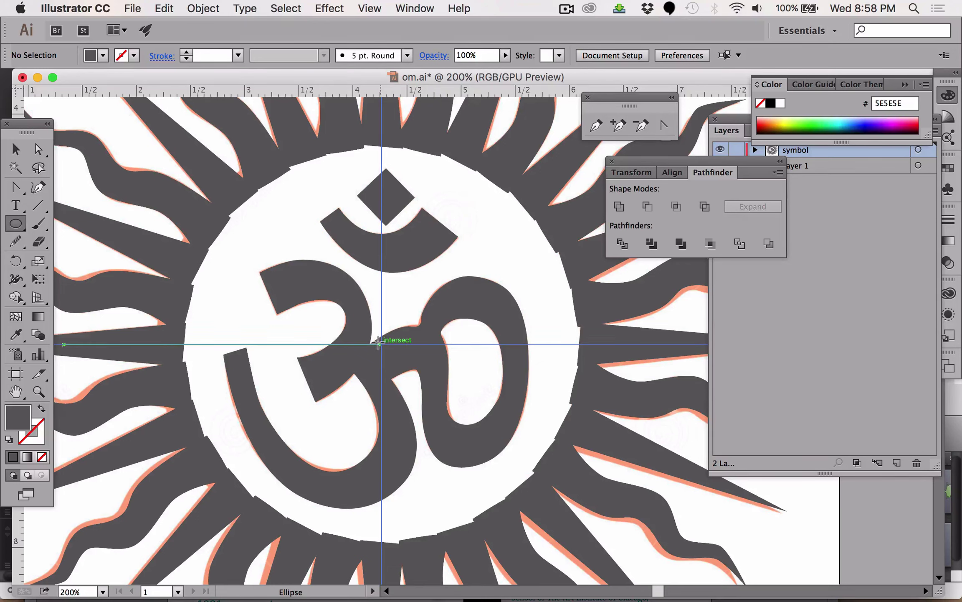
pyautogui.moveTo(378, 342); pyautogui.dragTo(236, 140)
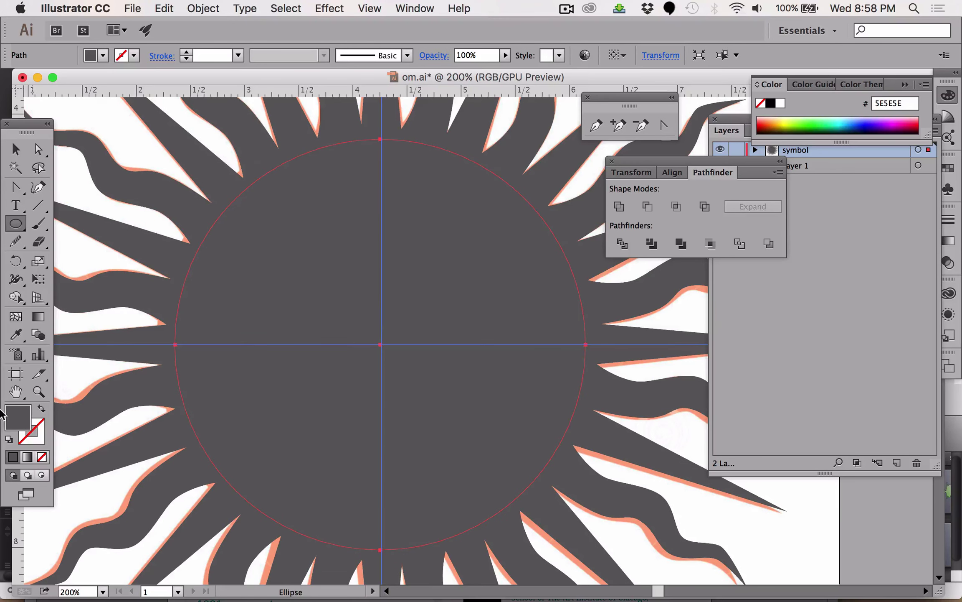
# Set the fill of the large center circle to white, hex FFFFFF.
pyautogui.doubleClick(18, 418)
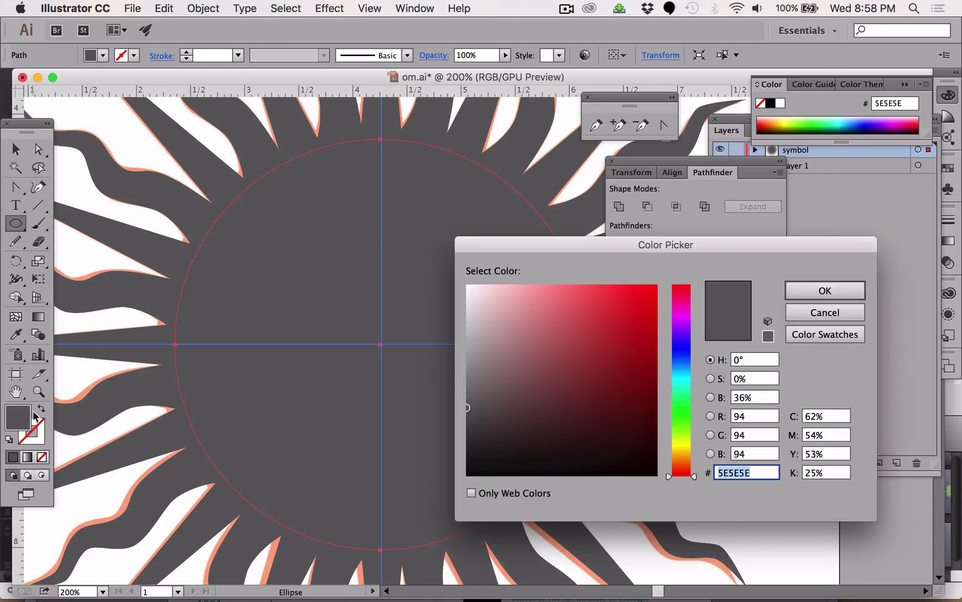
pyautogui.moveTo(493, 333)
pyautogui.mouseDown()
pyautogui.moveTo(464, 317)
pyautogui.moveTo(457, 280)
pyautogui.mouseUp()
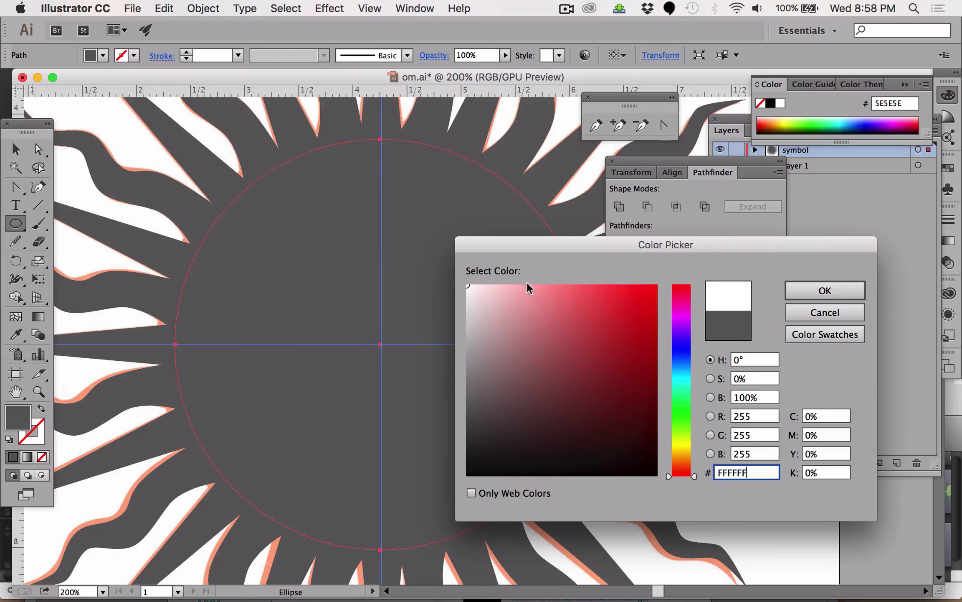
pyautogui.click(826, 295)
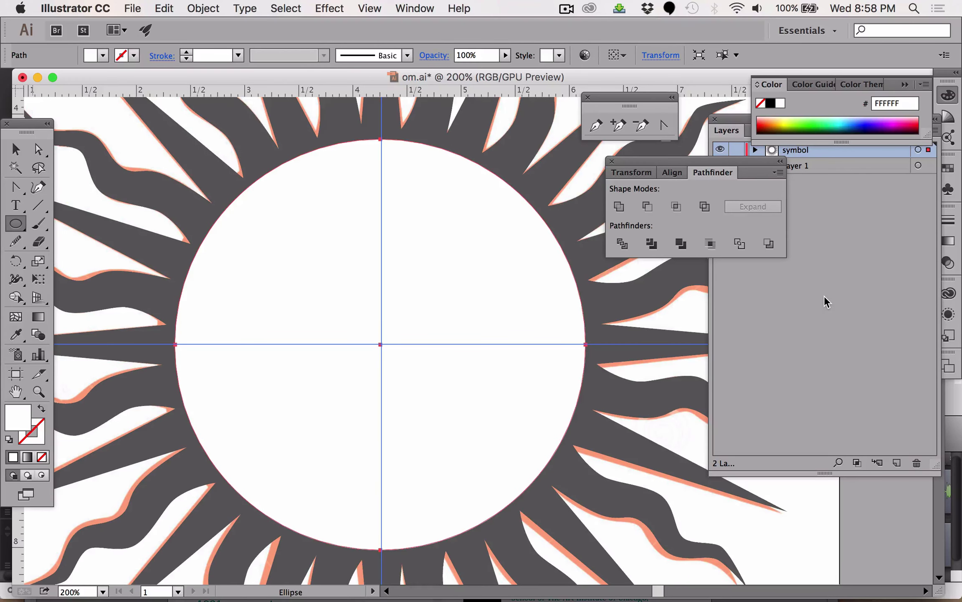
# Cut the white circle, select the three Om pieces and paste the circle in back of them.
pyautogui.press('Delete')
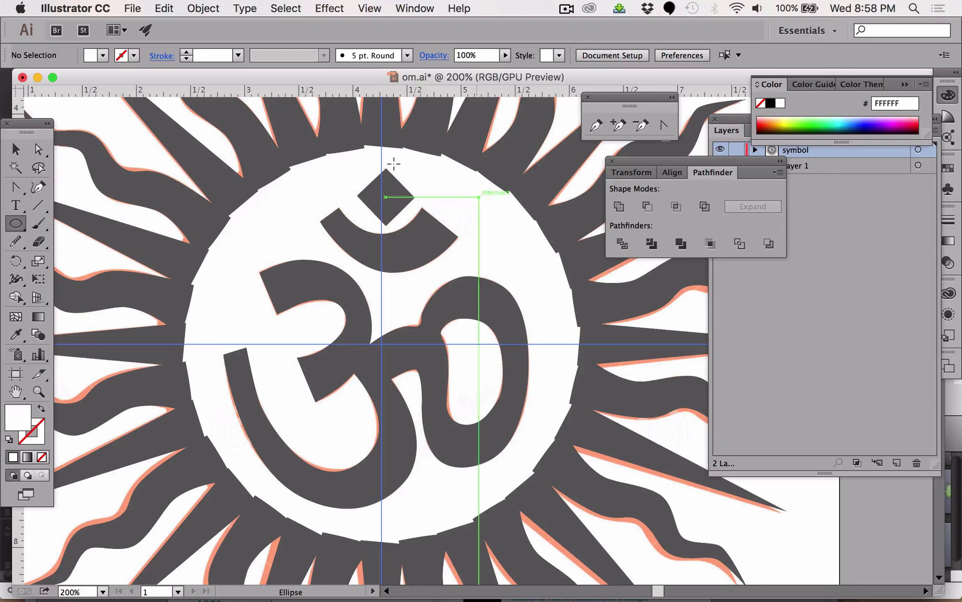
pyautogui.click(16, 154)
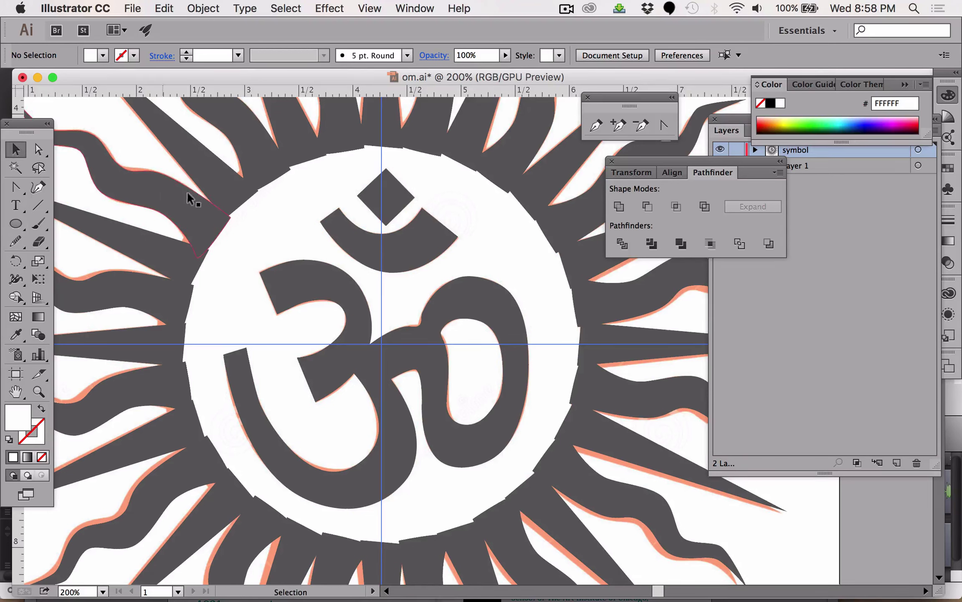
pyautogui.click(302, 270)
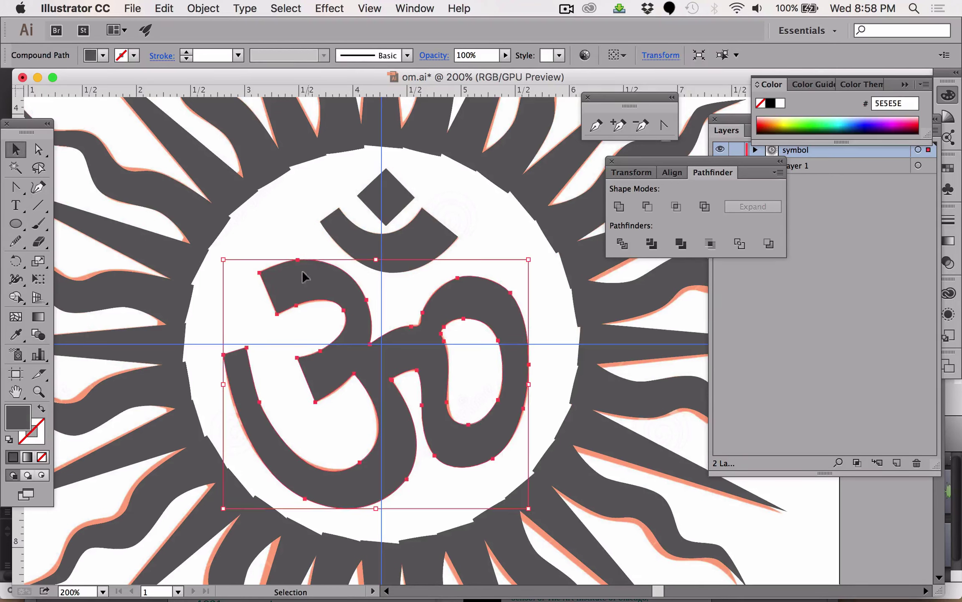
pyautogui.keyDown('shift'); pyautogui.click(411, 227); pyautogui.keyUp('shift')
pyautogui.keyDown('shift'); pyautogui.click(388, 178); pyautogui.keyUp('shift')
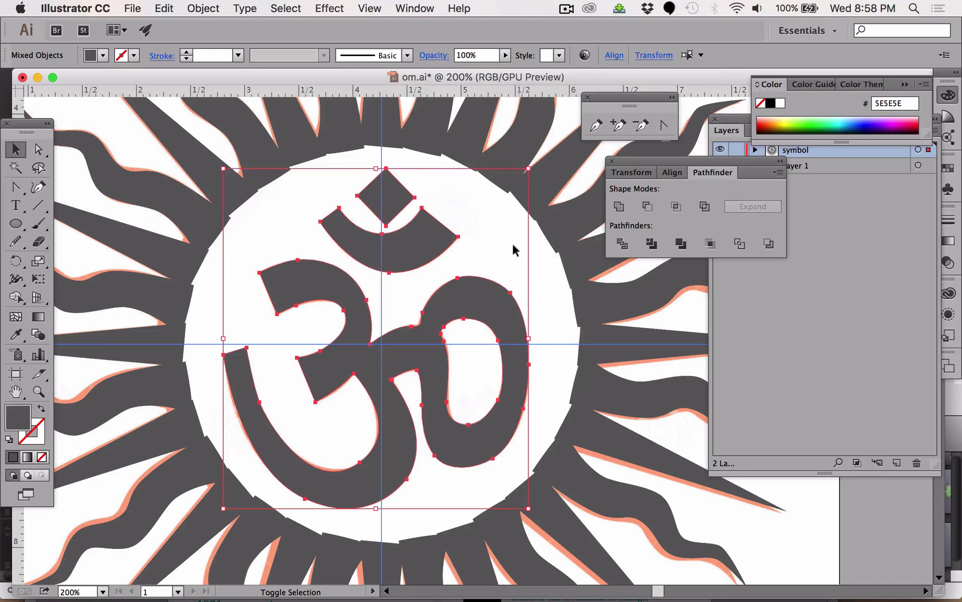
pyautogui.click(166, 7)
pyautogui.click(177, 120)
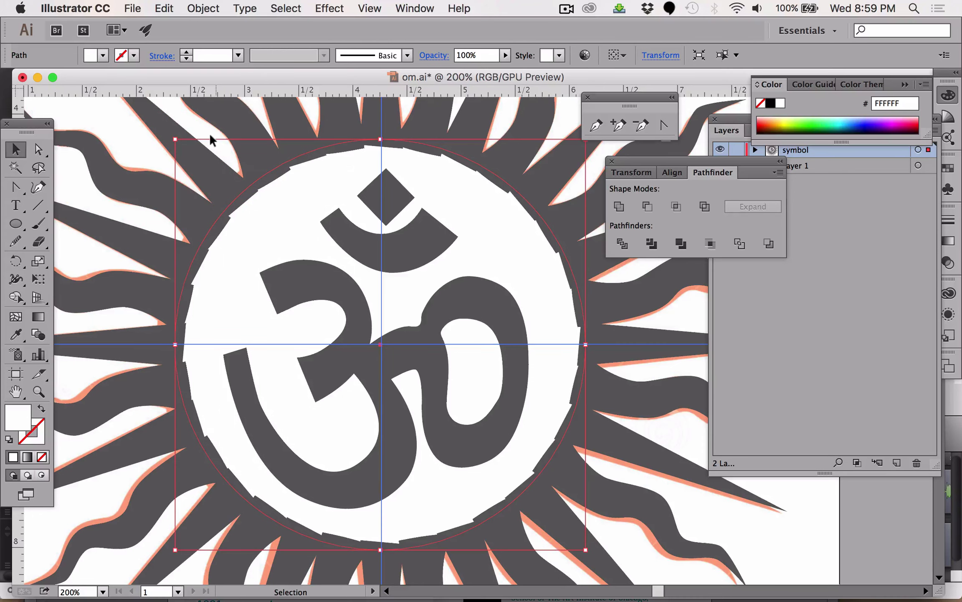
# Cut the white circle again and paste it in front of the straight ray just left of the topmost ray.
pyautogui.scroll(3, 231, 217)
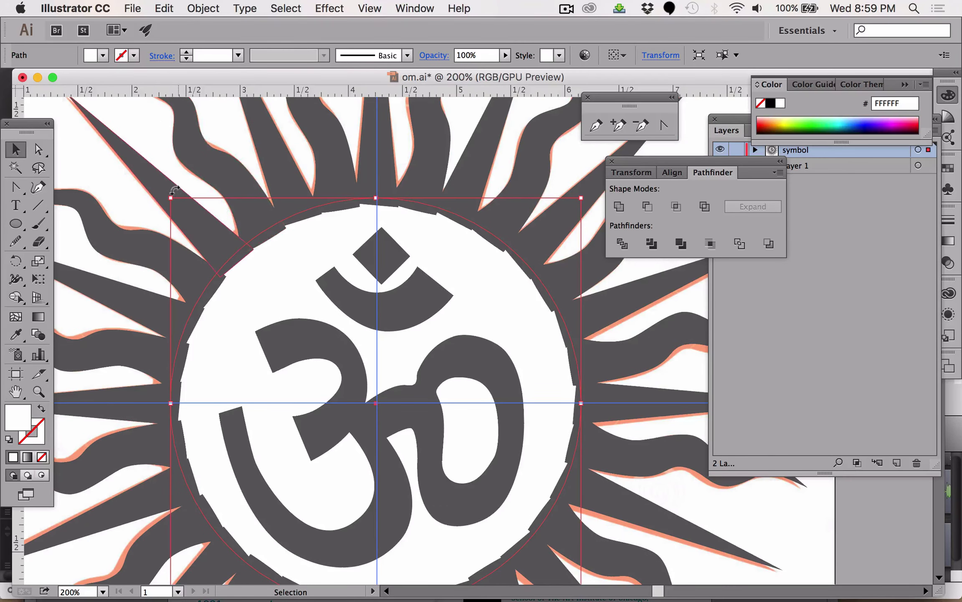
pyautogui.press('a')
pyautogui.press('super+minus')
pyautogui.press('super+minus')
pyautogui.press('super+minus')
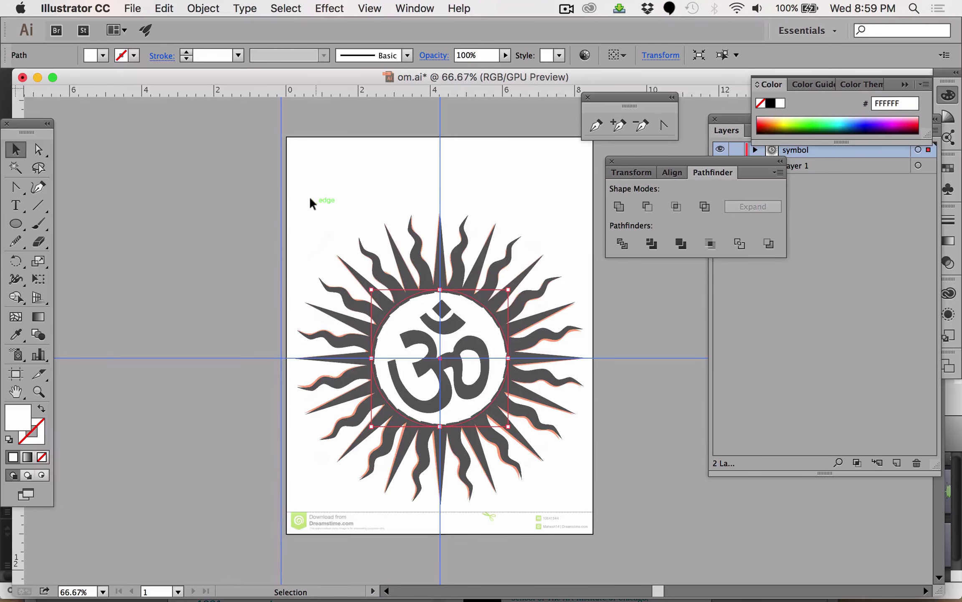
pyautogui.click(205, 6)
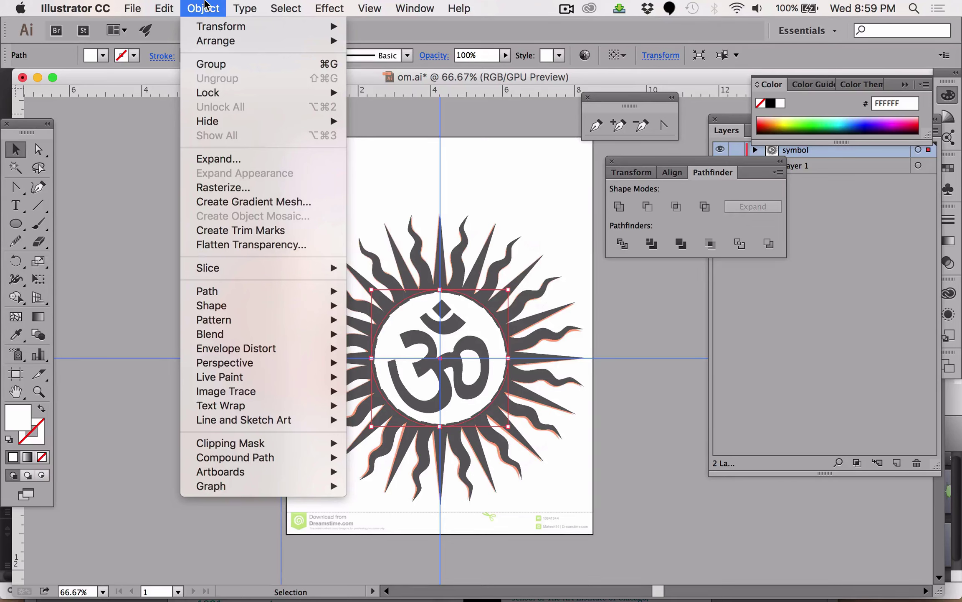
pyautogui.click(205, 6)
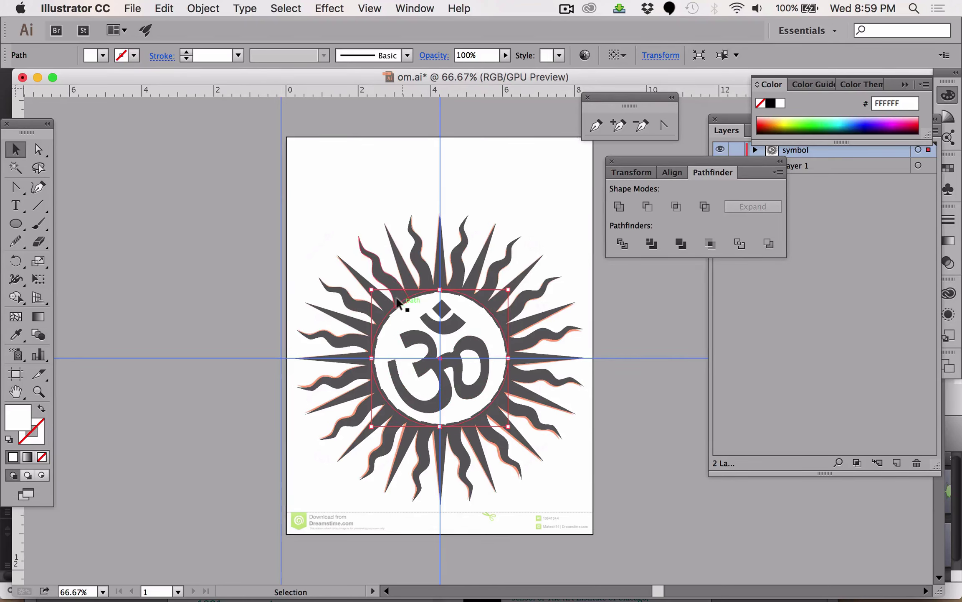
pyautogui.press('super+shift+a')
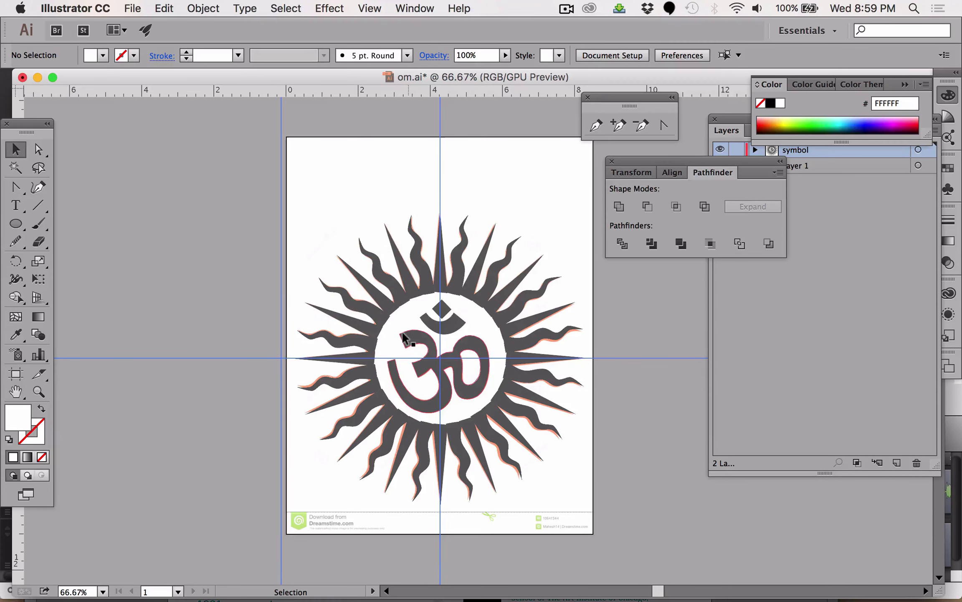
pyautogui.click(403, 276)
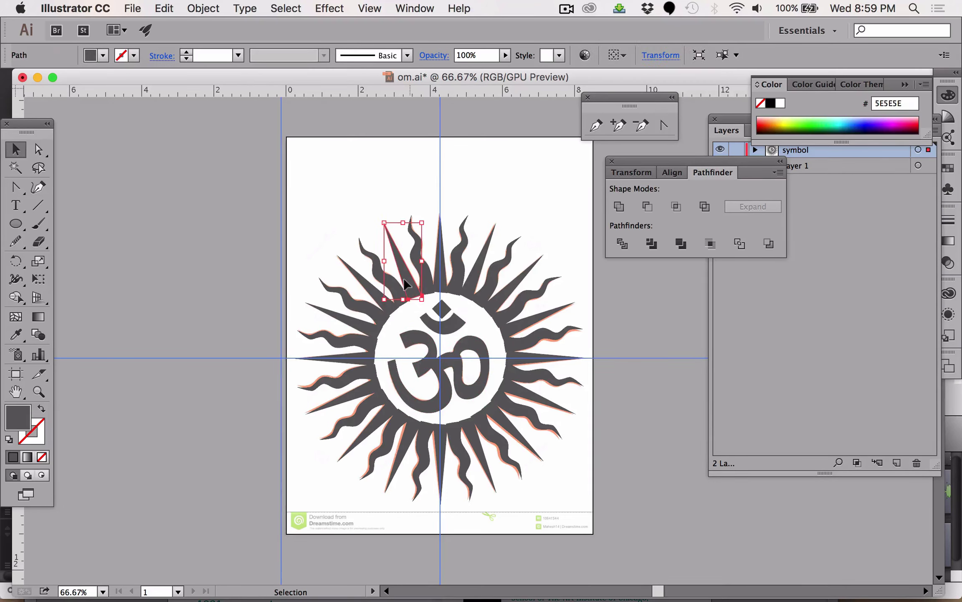
pyautogui.click(205, 8)
pyautogui.moveTo(203, 92)
pyautogui.moveTo(166, 8)
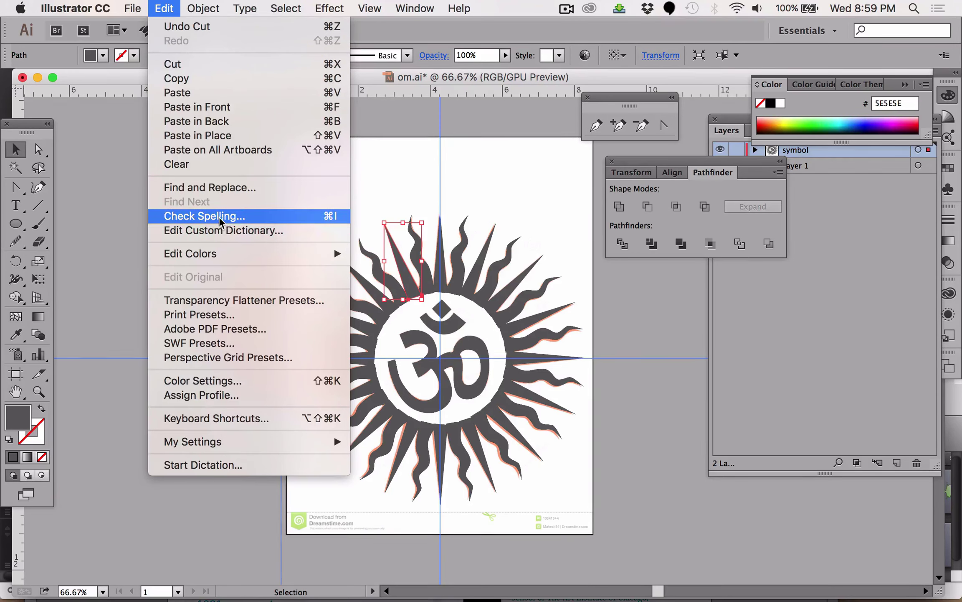
pyautogui.click(218, 107)
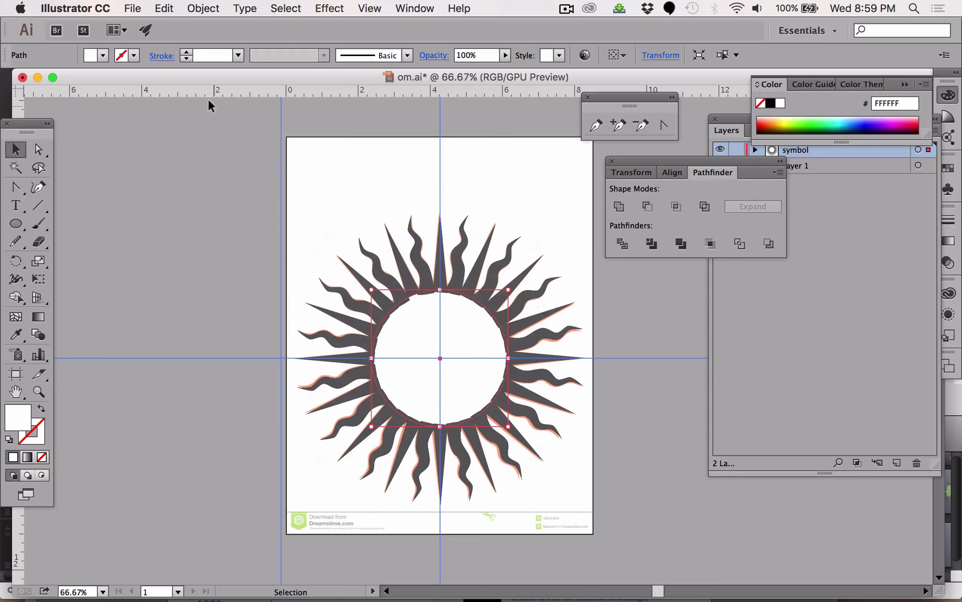
# Cut the white circle, select all the remaining artwork and paste the circle in front of it.
pyautogui.press('Delete')
pyautogui.press('super+a')
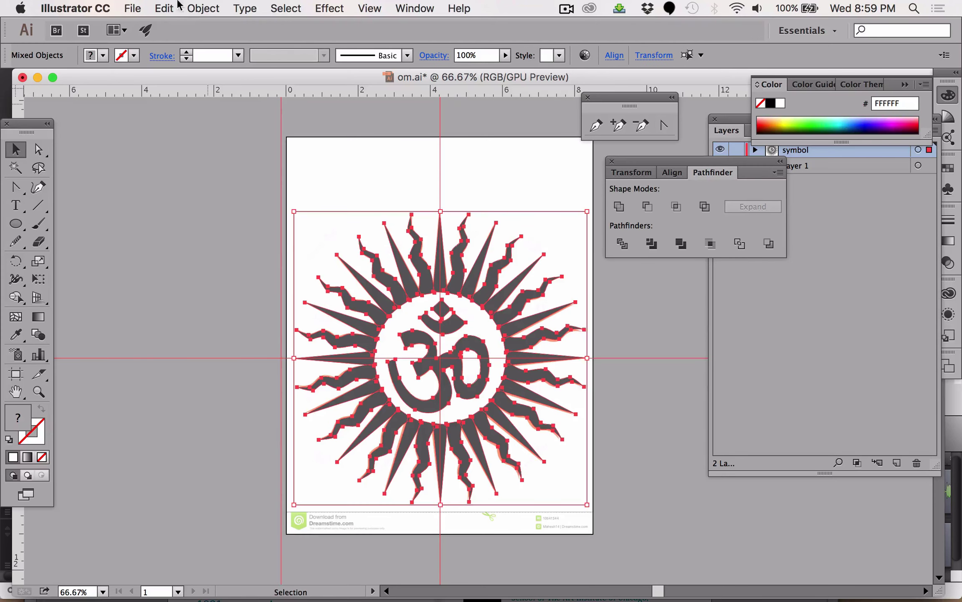
pyautogui.click(164, 9)
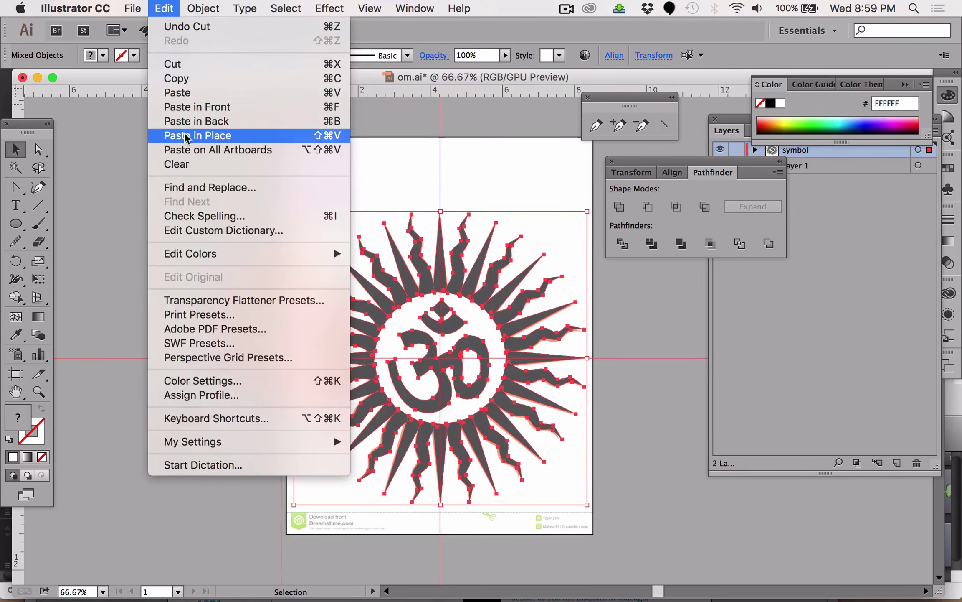
pyautogui.click(183, 107)
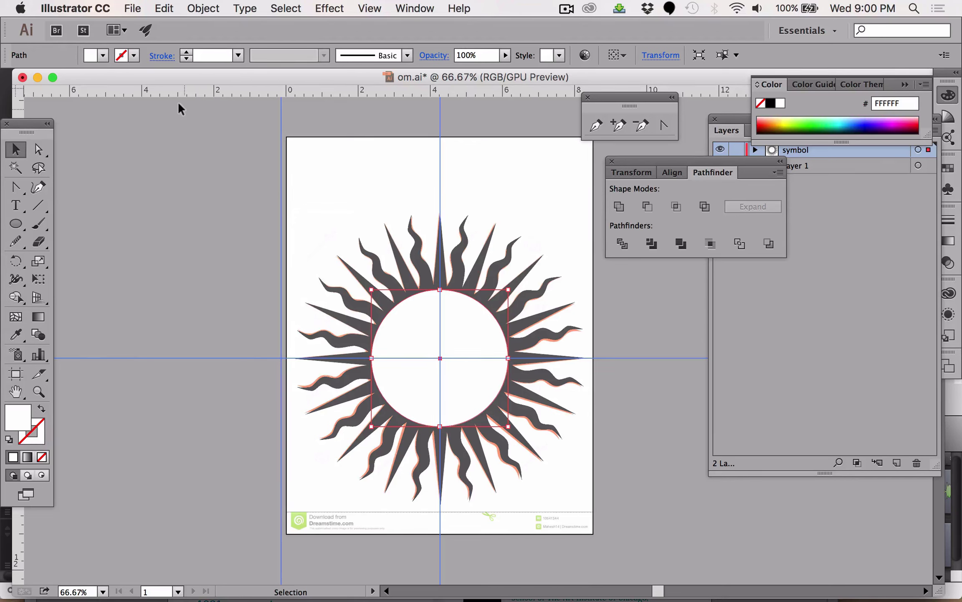
# Move the white circle straight up along the vertical guide until it clears the whole Om symbol.
pyautogui.press('shift')
pyautogui.hotkey('shift', 'Up')
pyautogui.hotkey('shift', 'Up')
pyautogui.hotkey('shift', 'Up')
pyautogui.hotkey('shift', 'Up')
pyautogui.hotkey('shift', 'Up')
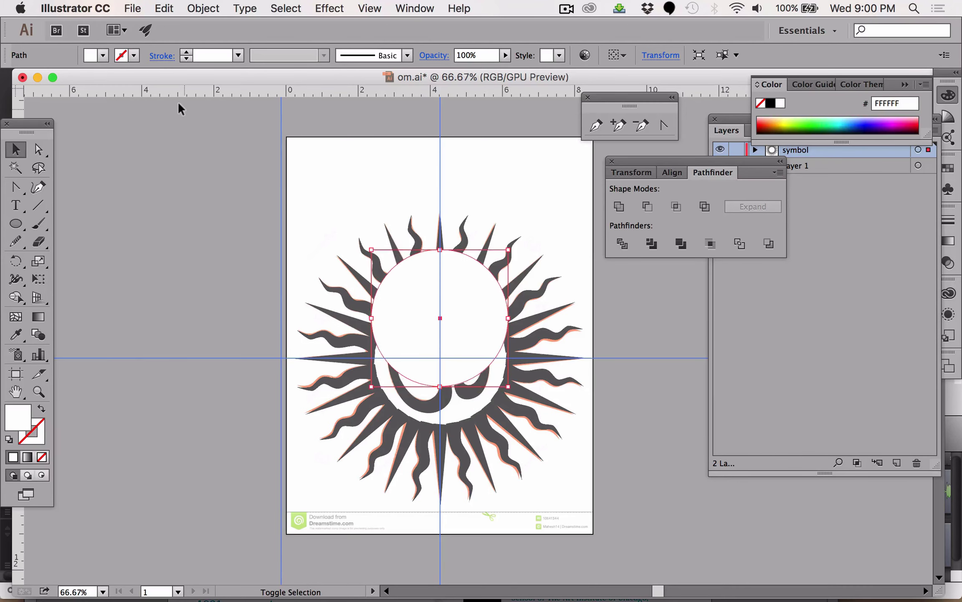
pyautogui.hotkey('shift', 'Up')
pyautogui.hotkey('shift', 'Up')
pyautogui.hotkey('shift', 'Up')
pyautogui.hotkey('shift', 'Up')
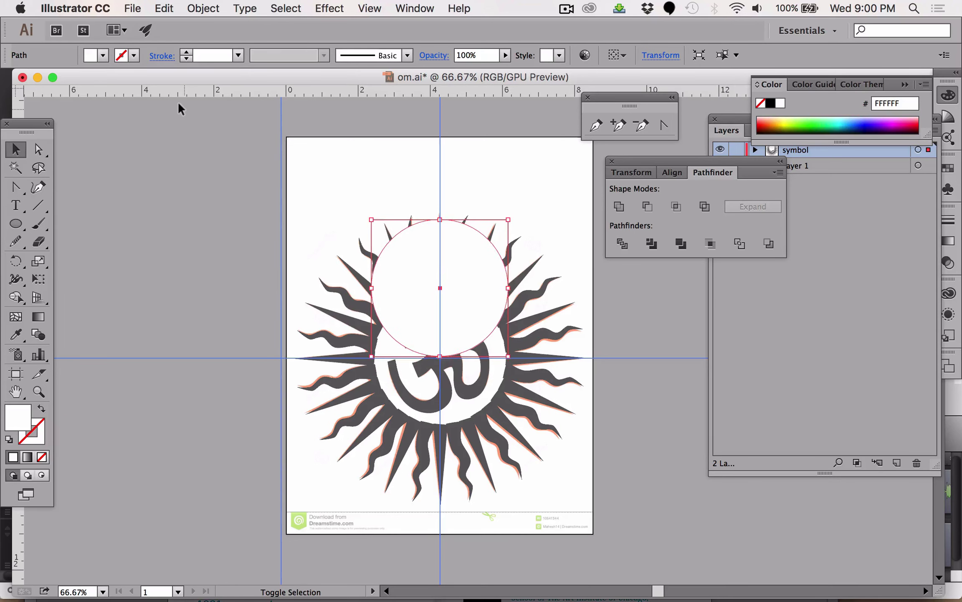
pyautogui.hotkey('shift', 'Up')
pyautogui.hotkey('shift', 'Up')
pyautogui.hotkey('shift', 'Up')
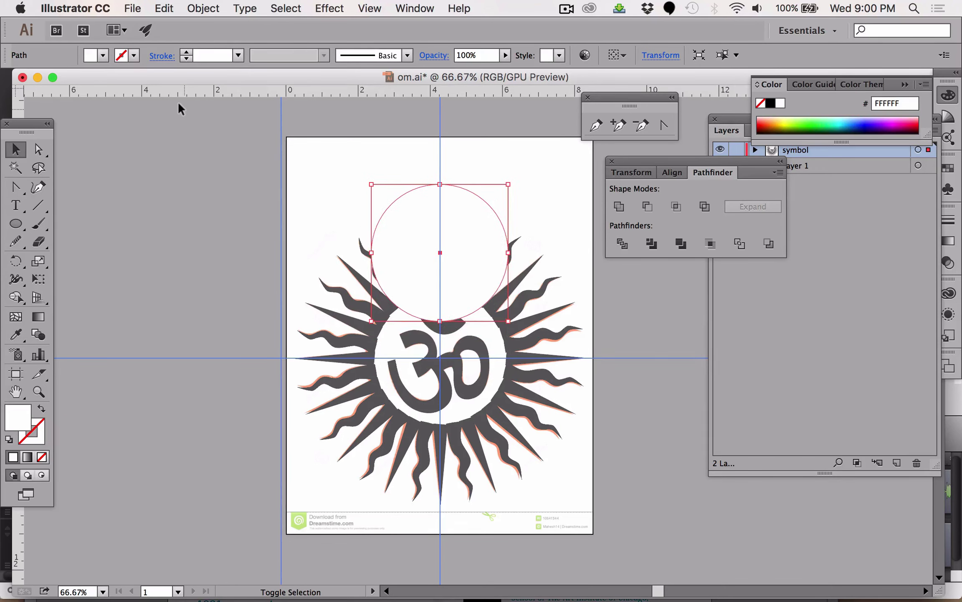
pyautogui.hotkey('shift', 'Up')
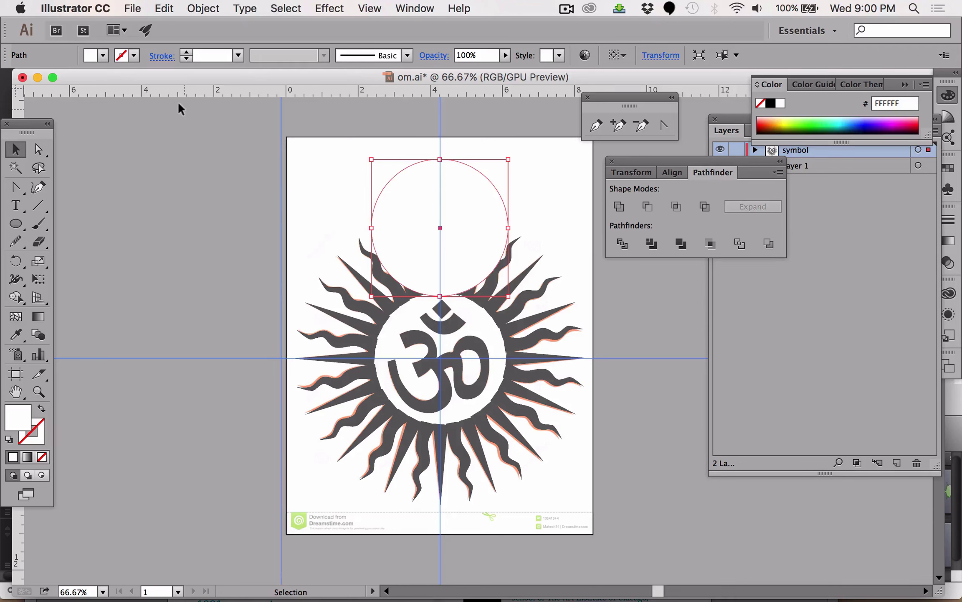
# Select the diamond, the crescent and the main Om shape together and cut them.
pyautogui.click(440, 311)
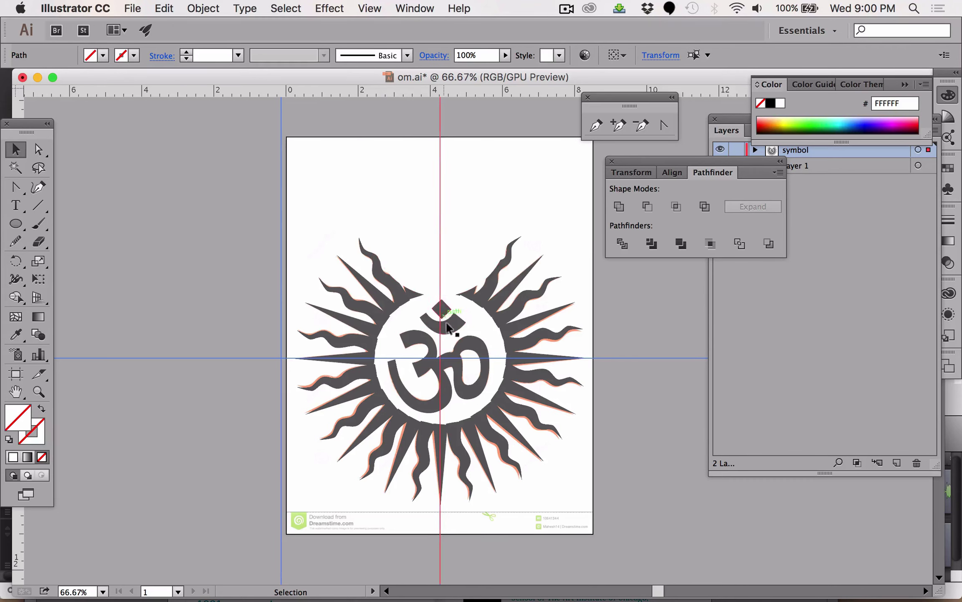
pyautogui.click(432, 304)
pyautogui.keyDown('shift'); pyautogui.click(457, 319); pyautogui.keyUp('shift')
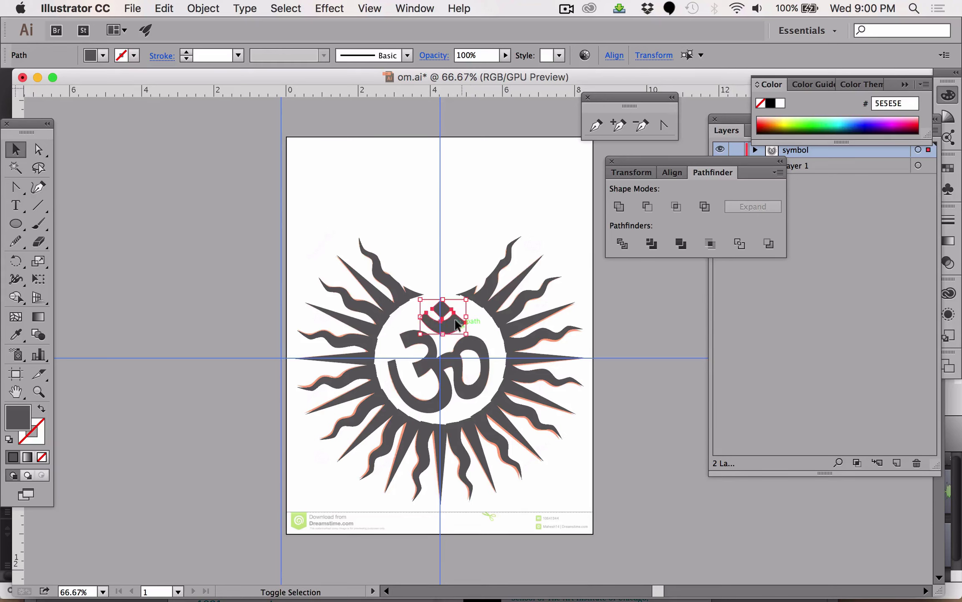
pyautogui.keyDown('shift'); pyautogui.click(400, 330); pyautogui.keyUp('shift')
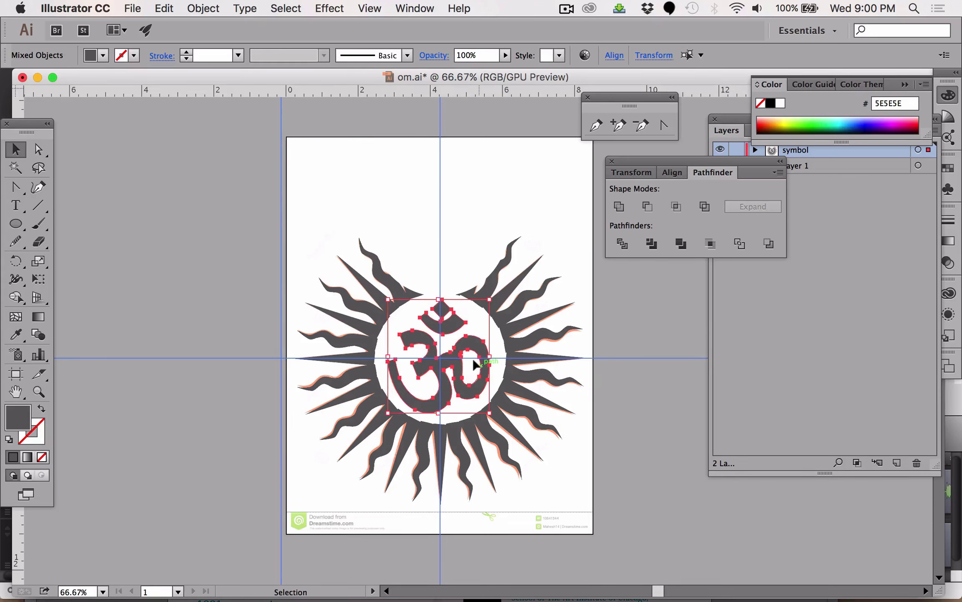
pyautogui.press('Delete')
# Move the white circle straight back down until it is centered on the guide intersection over the inner ray ends.
pyautogui.click(415, 216)
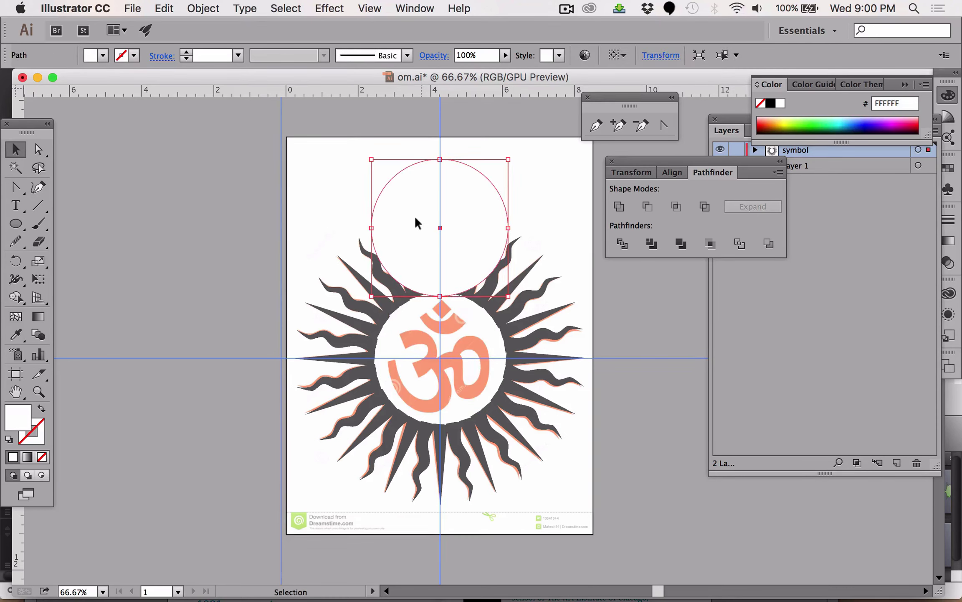
pyautogui.hotkey('shift', 'Down')
pyautogui.hotkey('shift', 'Down')
pyautogui.hotkey('shift', 'Down')
pyautogui.hotkey('shift', 'Down')
pyautogui.hotkey('shift', 'Down')
pyautogui.hotkey('shift', 'Down')
pyautogui.hotkey('shift', 'Down')
pyautogui.hotkey('shift', 'Down')
pyautogui.hotkey('shift', 'Down')
pyautogui.hotkey('shift', 'Down')
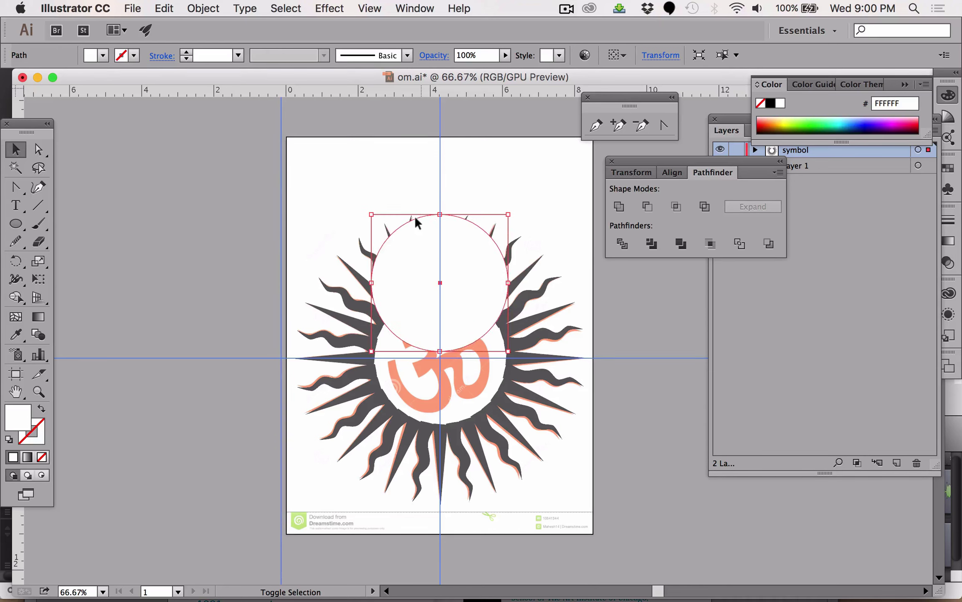
pyautogui.hotkey('shift', 'Down')
pyautogui.hotkey('shift', 'Down')
pyautogui.hotkey('shift', 'Down')
pyautogui.hotkey('shift', 'Down')
pyautogui.hotkey('shift', 'Down')
pyautogui.hotkey('shift', 'Down')
pyautogui.hotkey('shift', 'Down')
pyautogui.hotkey('shift', 'Down')
pyautogui.hotkey('shift', 'Down')
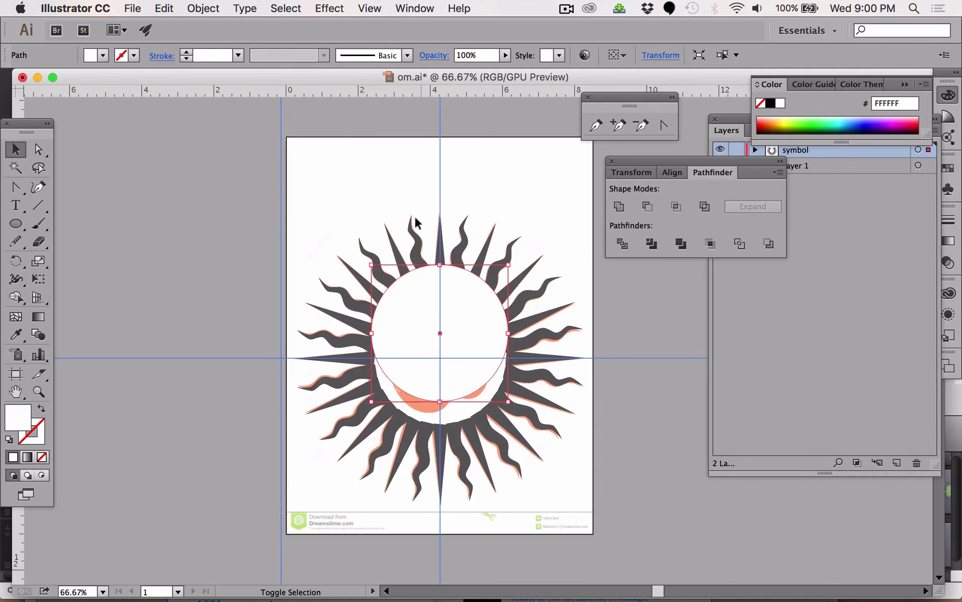
pyautogui.hotkey('shift', 'Down')
pyautogui.hotkey('shift', 'Down')
pyautogui.hotkey('shift', 'Down')
pyautogui.hotkey('shift', 'Down')
pyautogui.hotkey('shift', 'Down')
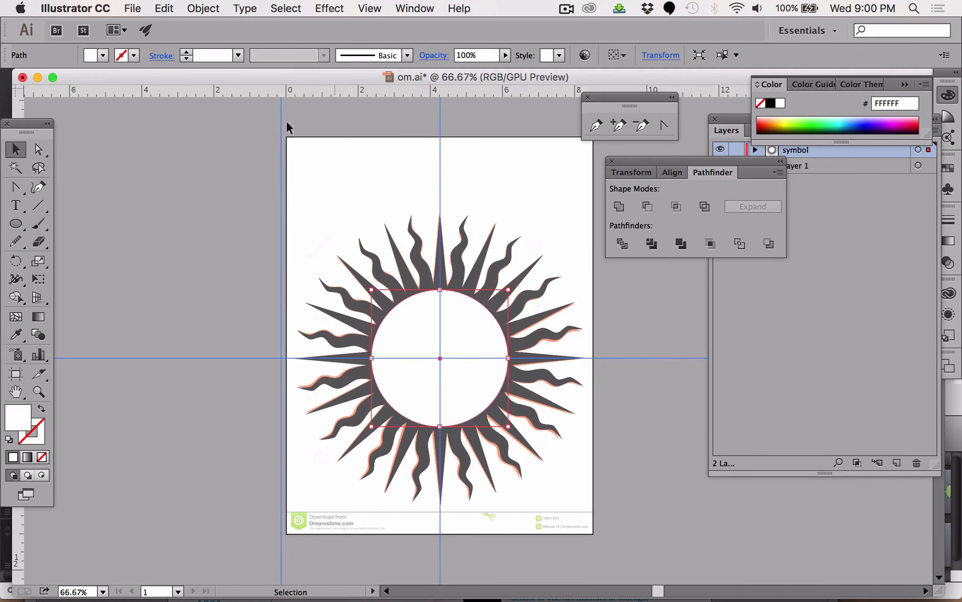
# Paste the cut Om pieces in front of the white circle and deselect them.
pyautogui.click(164, 8)
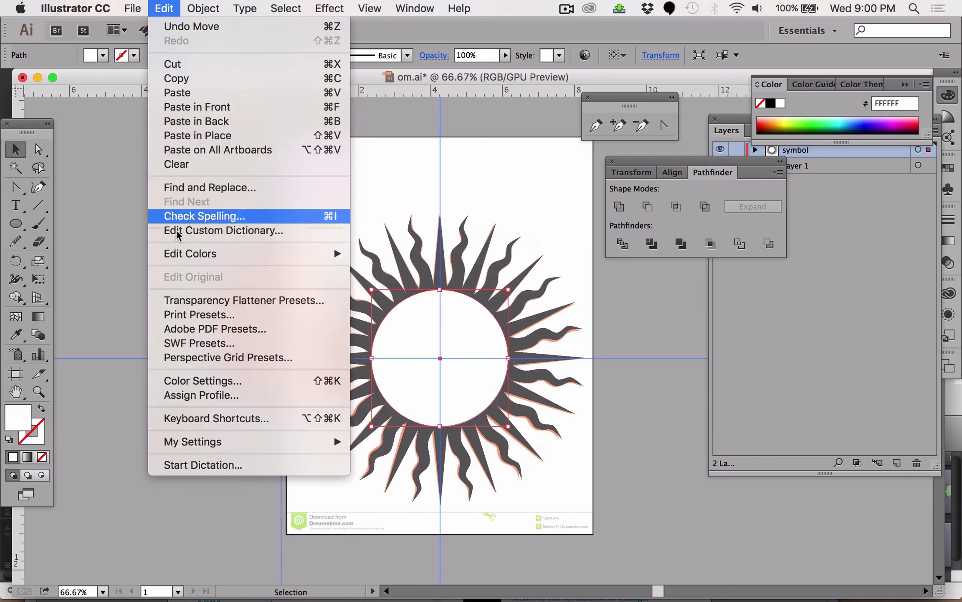
pyautogui.click(173, 108)
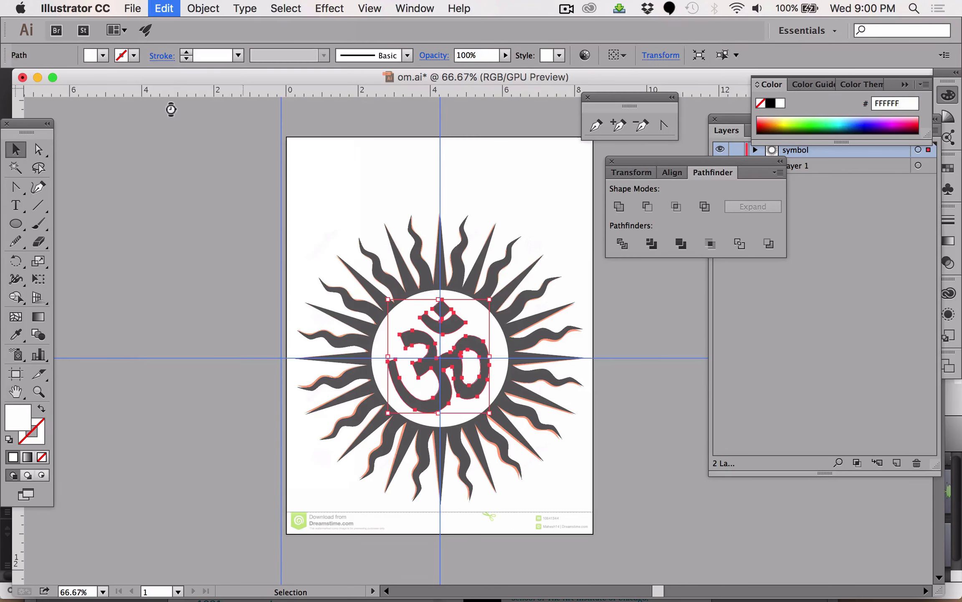
pyautogui.click(221, 310)
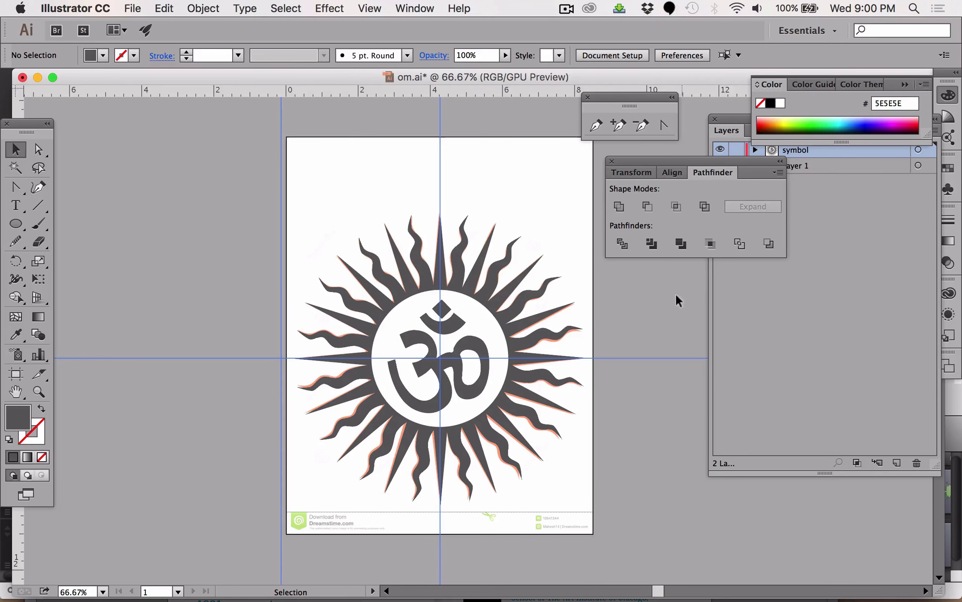
# Clear all guides from the document.
pyautogui.click(370, 8)
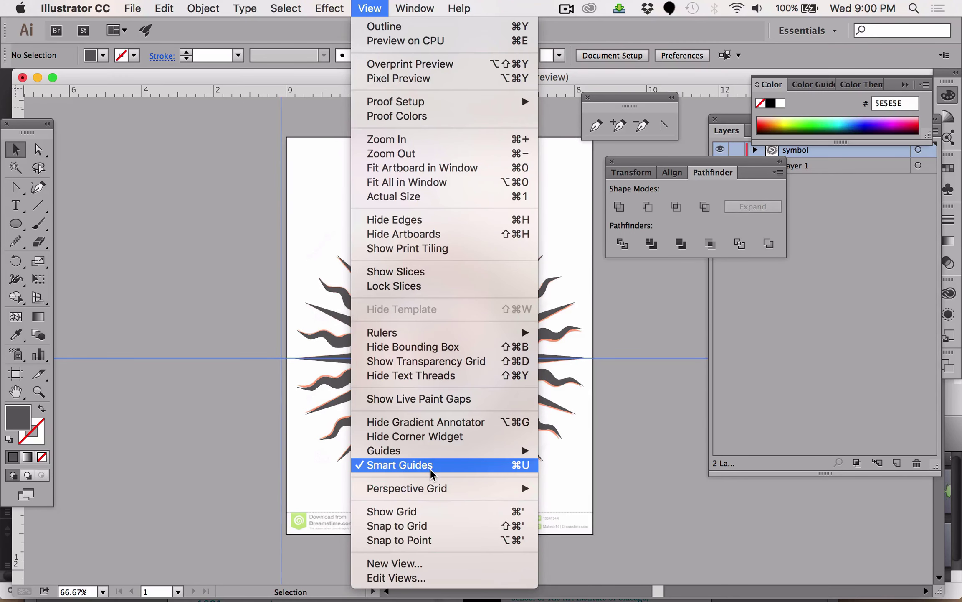
pyautogui.moveTo(423, 458)
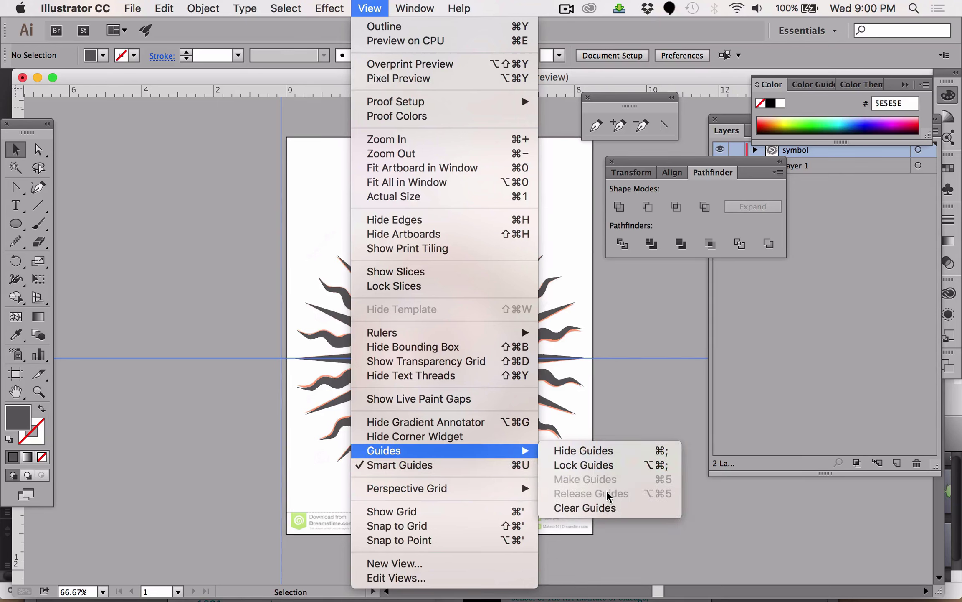
pyautogui.click(608, 507)
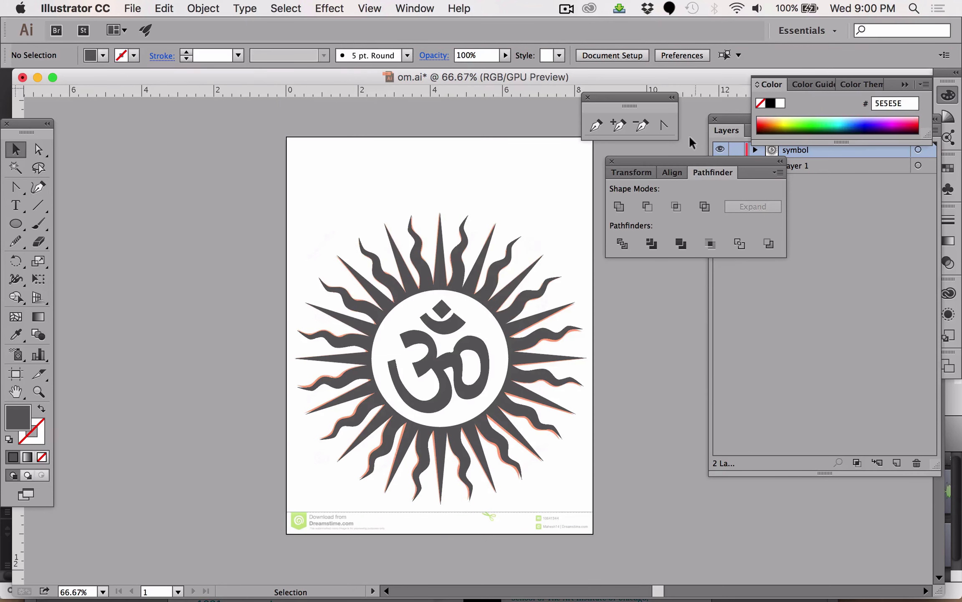
# Uncover the layer list, then unlock and delete Layer 1 with the reference image lPhSGw.tif.
pyautogui.moveTo(673, 161); pyautogui.dragTo(665, 304)
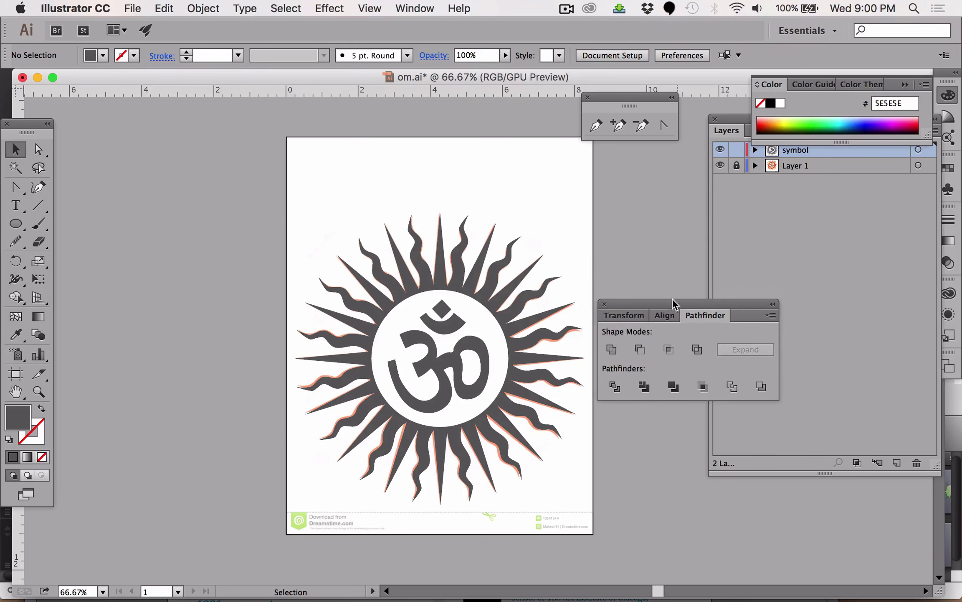
pyautogui.click(753, 160)
pyautogui.click(756, 166)
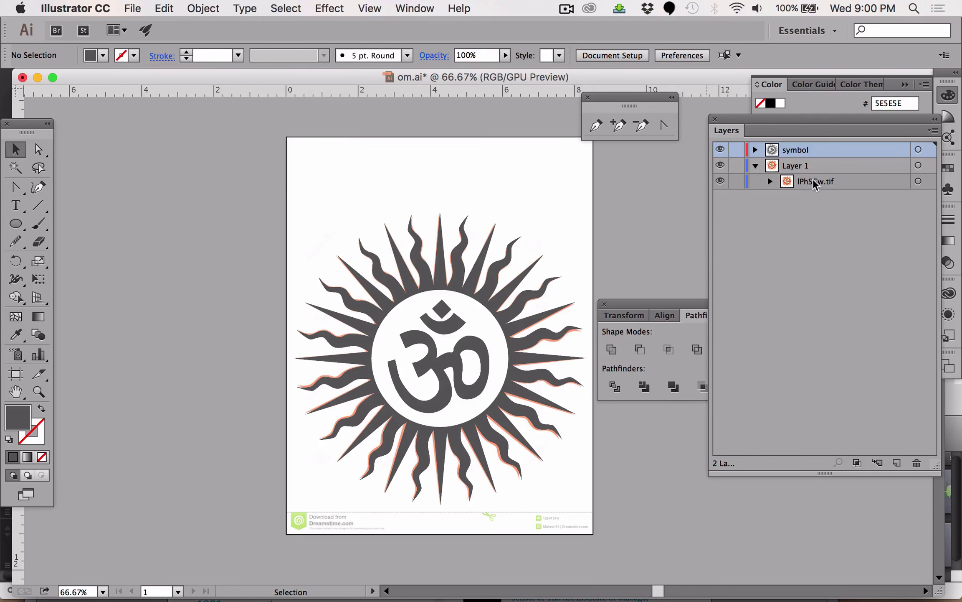
pyautogui.click(780, 166)
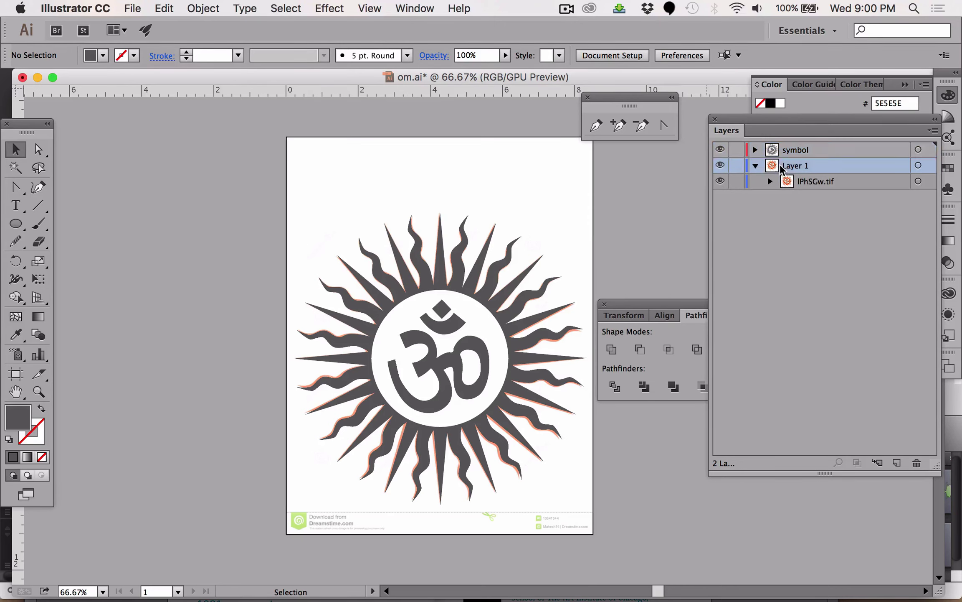
pyautogui.click(906, 463)
pyautogui.click(601, 327)
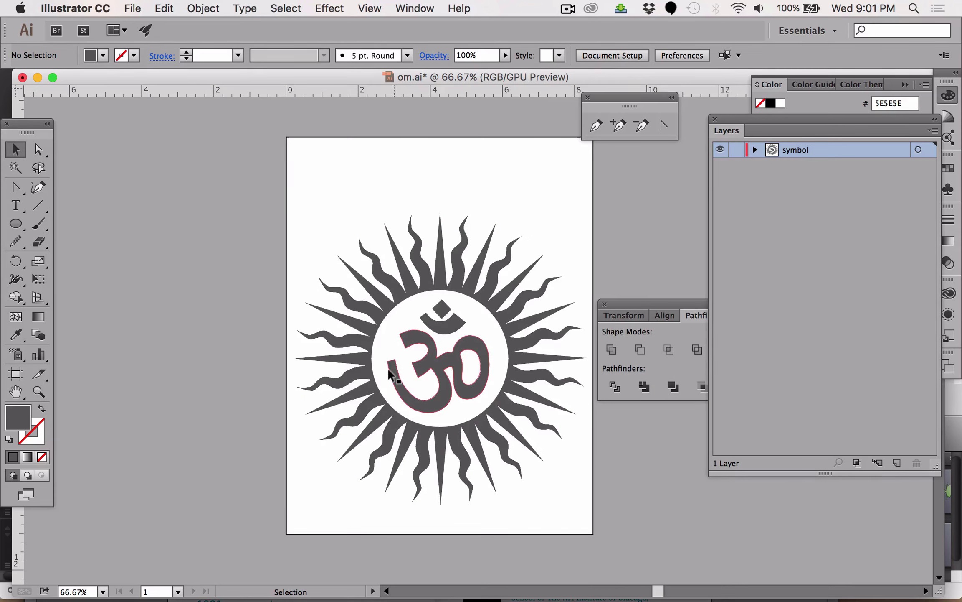
# Sample the rays' gray 5E5E5E onto the white center circle with the Eyedropper and apply it as a 1 pt stroke.
pyautogui.click(391, 316)
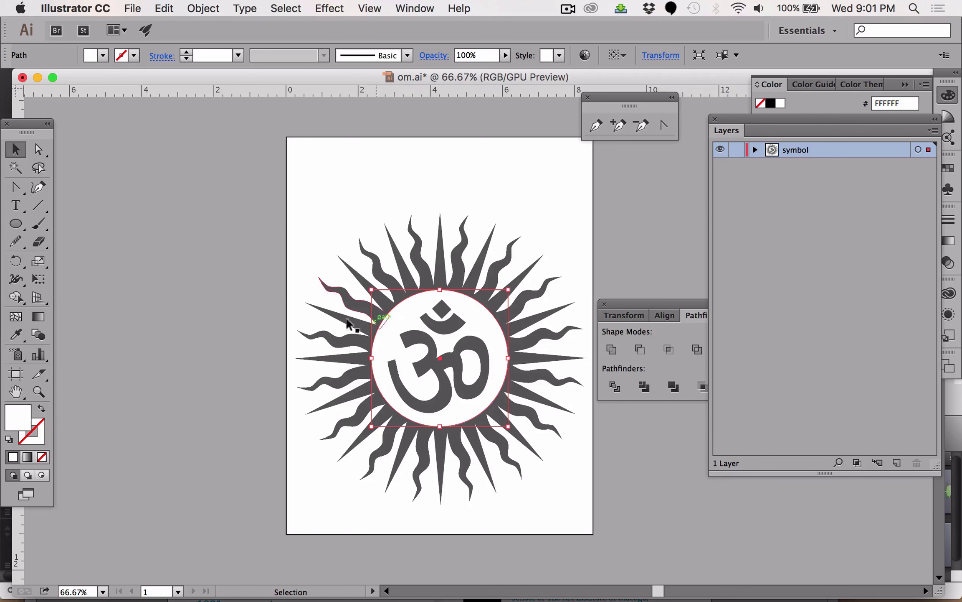
pyautogui.click(40, 435)
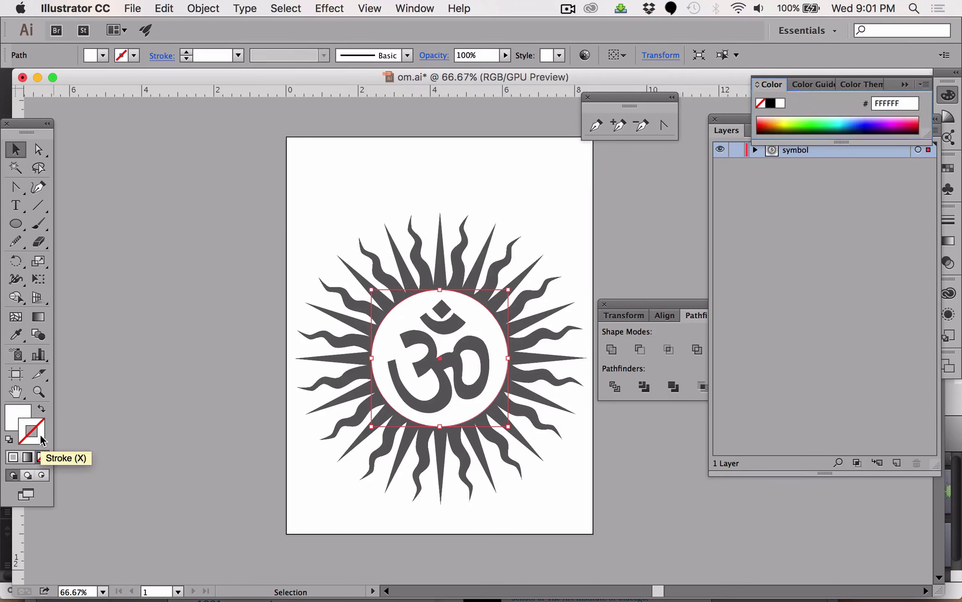
pyautogui.click(18, 415)
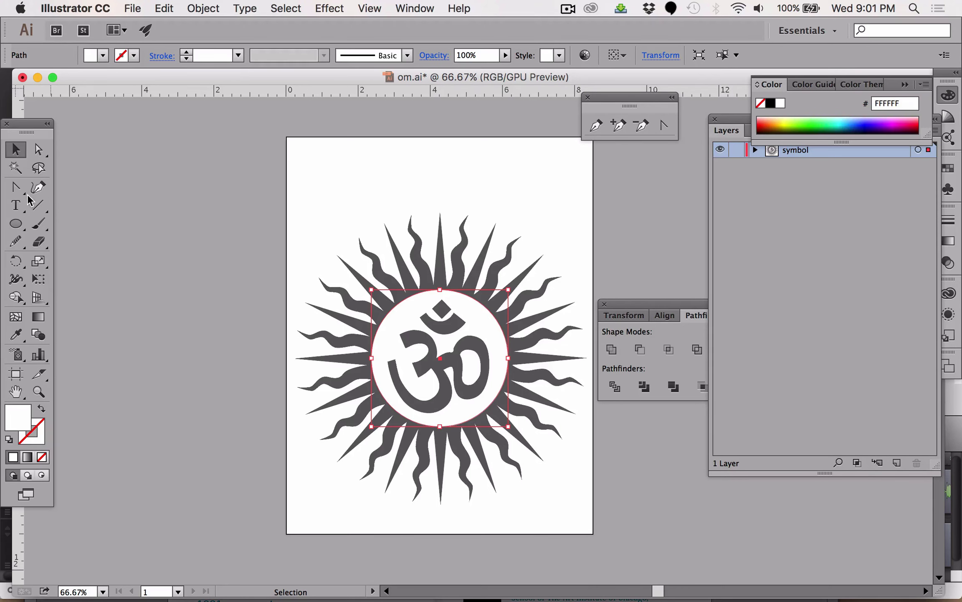
pyautogui.press('i')
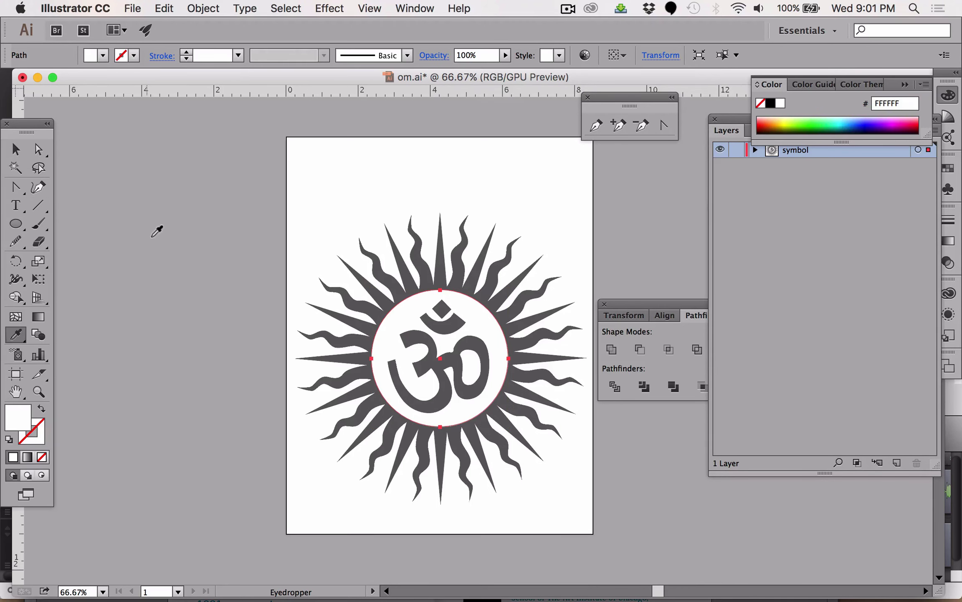
pyautogui.click(364, 297)
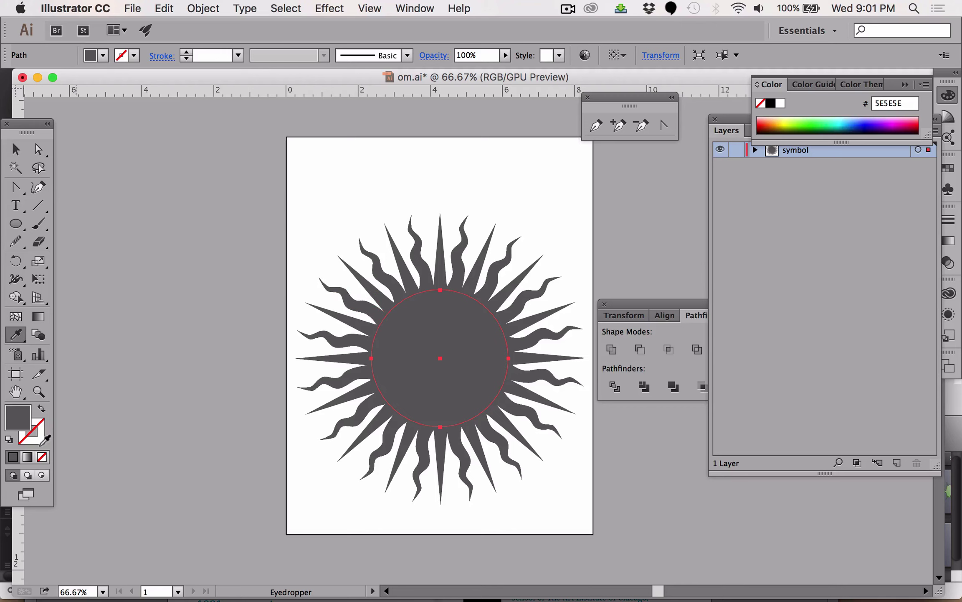
pyautogui.moveTo(24, 429); pyautogui.dragTo(37, 441)
# Set the center circle's fill to the near-white F9F9F9.
pyautogui.doubleClick(18, 417)
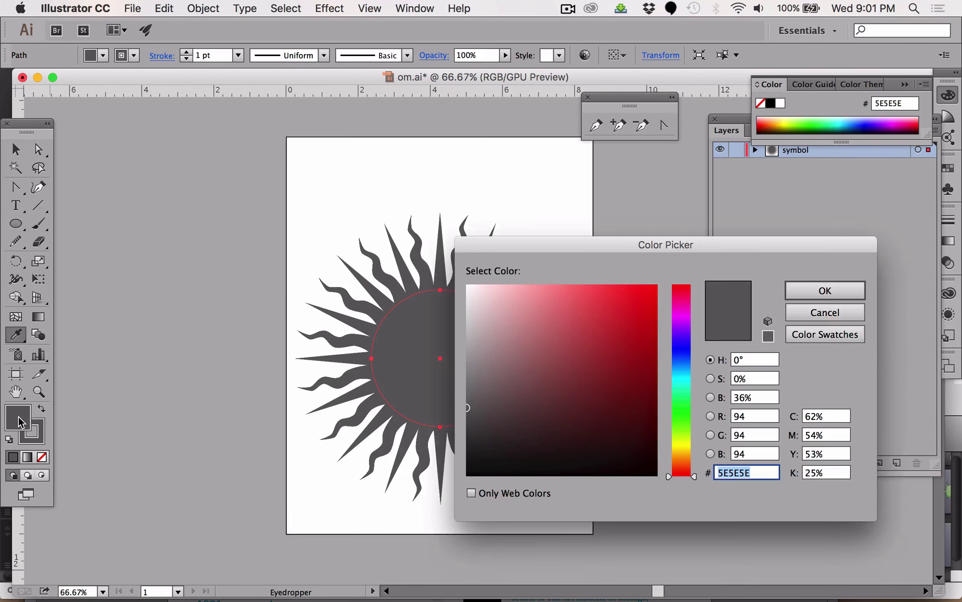
pyautogui.moveTo(547, 333); pyautogui.dragTo(465, 285)
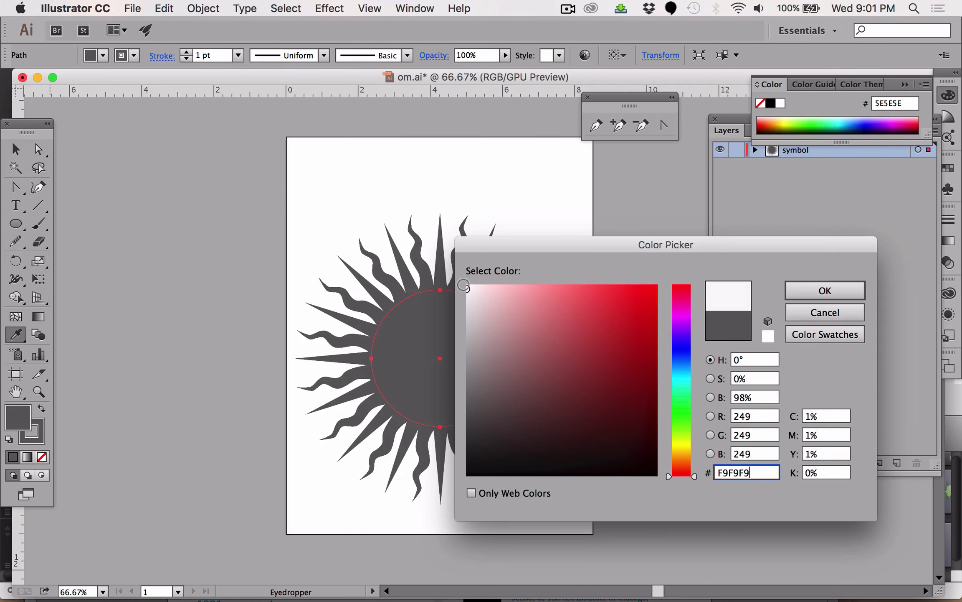
pyautogui.click(843, 289)
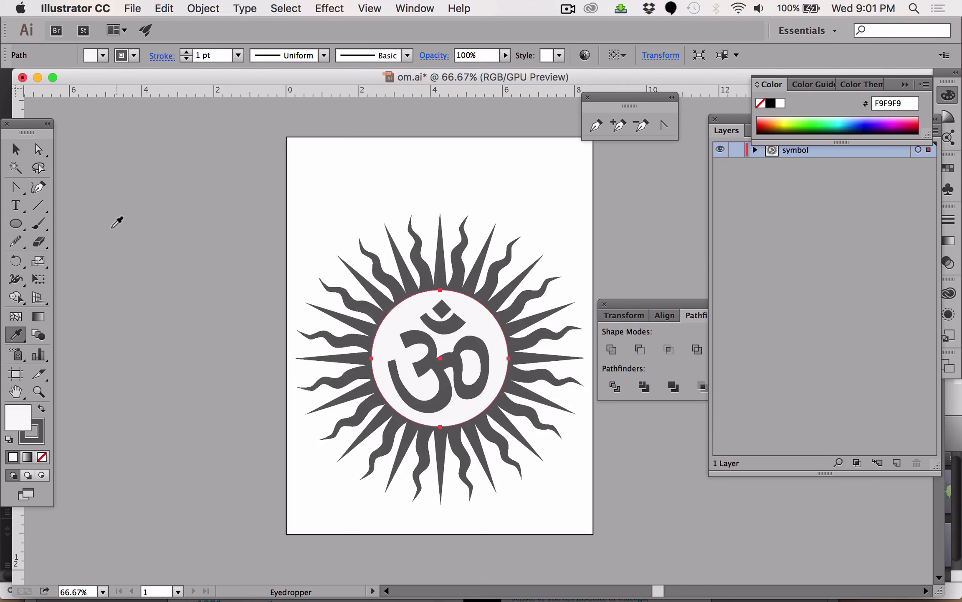
# Start scaling the selected center circle with the Scale tool.
pyautogui.click(39, 261)
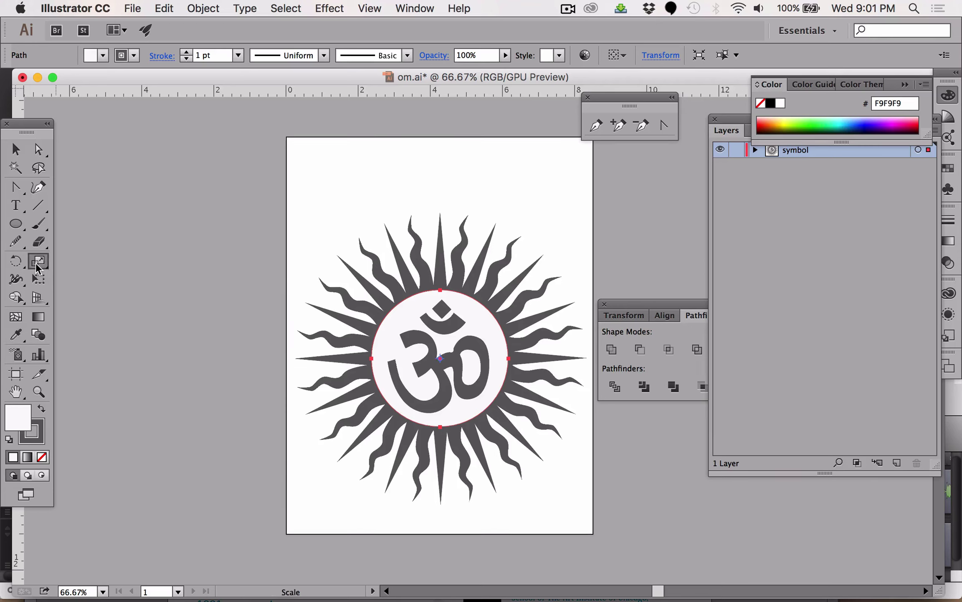